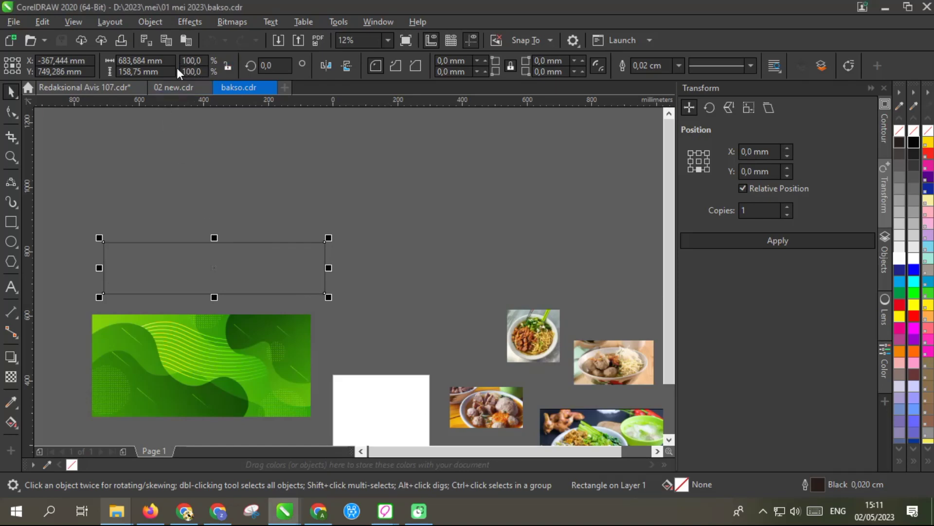
Set the selected rectangle's size to 250 mm wide and 100 mm high
double_click(154, 60)
double_click(140, 61)
text(250)
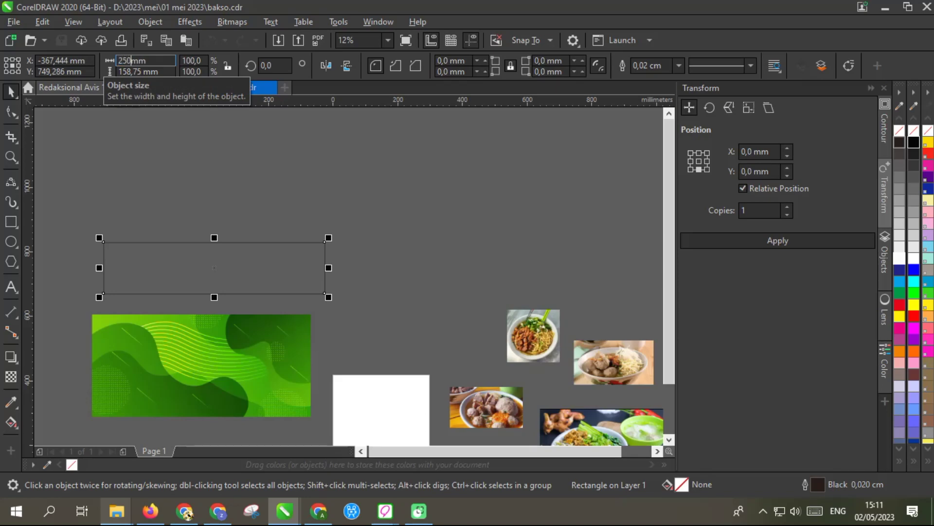
key(Tab)
text(100)
key(Return)
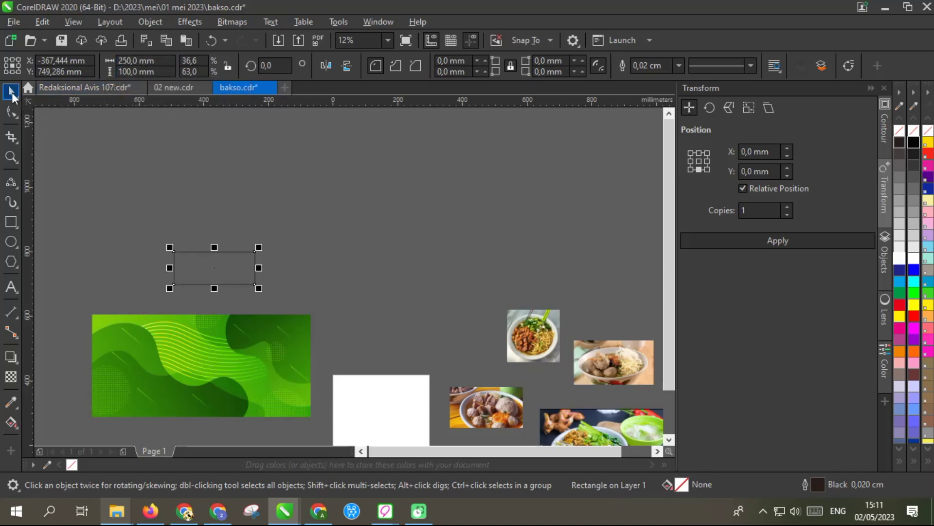
Move the rectangle onto the upper part of the white page
drag(198, 261, 367, 383)
scroll(267, 260, down, 2)
scroll(340, 319, up, 5)
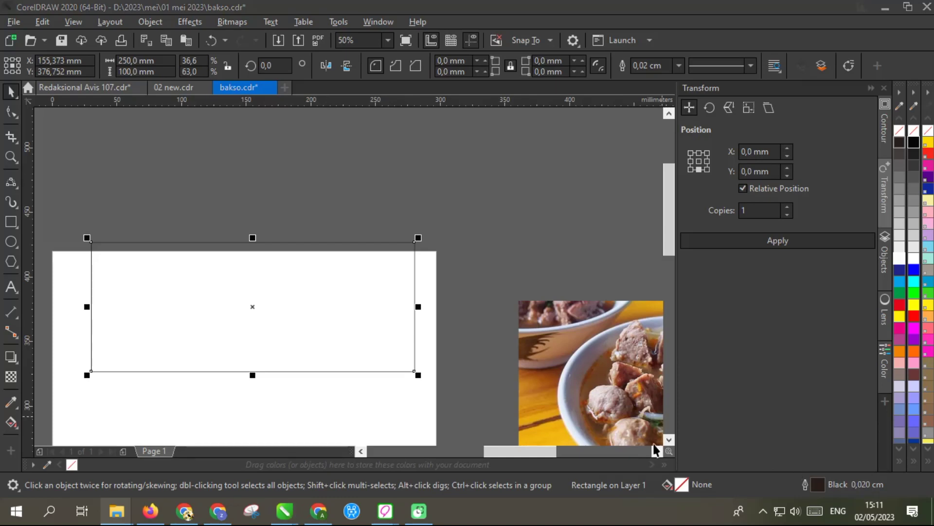
Draw an ellipse about 133 mm wide and 150 mm high overlapping the rectangle's right end
drag(84, 307, 328, 331)
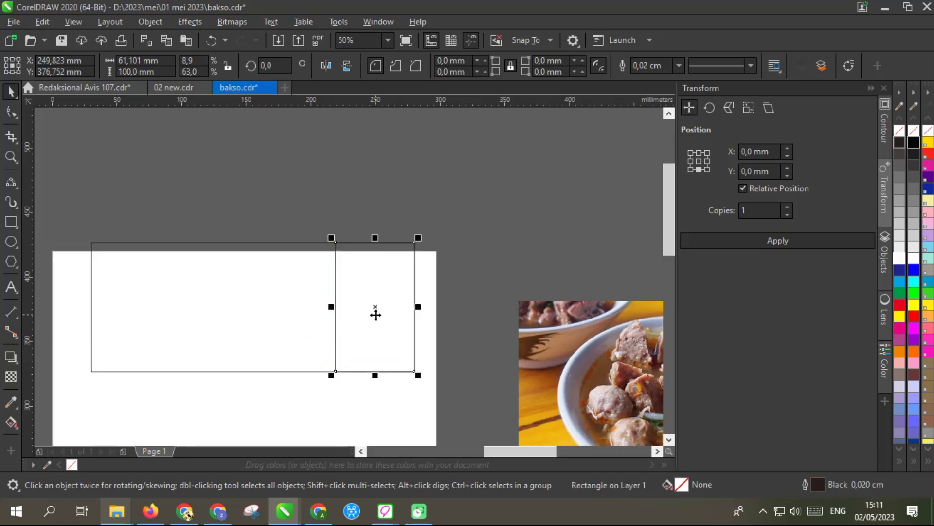
key(Delete)
click(12, 242)
drag(346, 224, 506, 396)
click(11, 92)
drag(437, 276, 426, 275)
drag(416, 219, 417, 209)
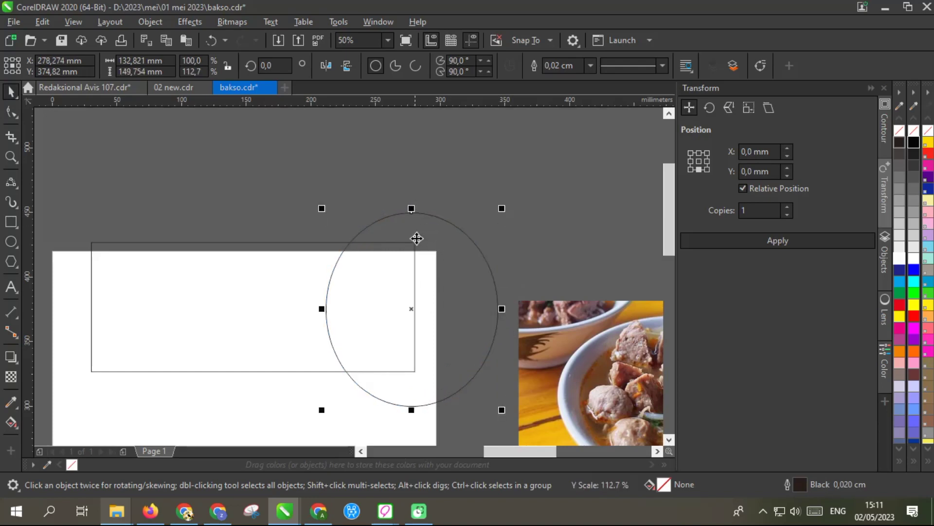
Intersect the ellipse with the rectangle to create a curved-edge shape, and delete the ellipse
shift+click(291, 325)
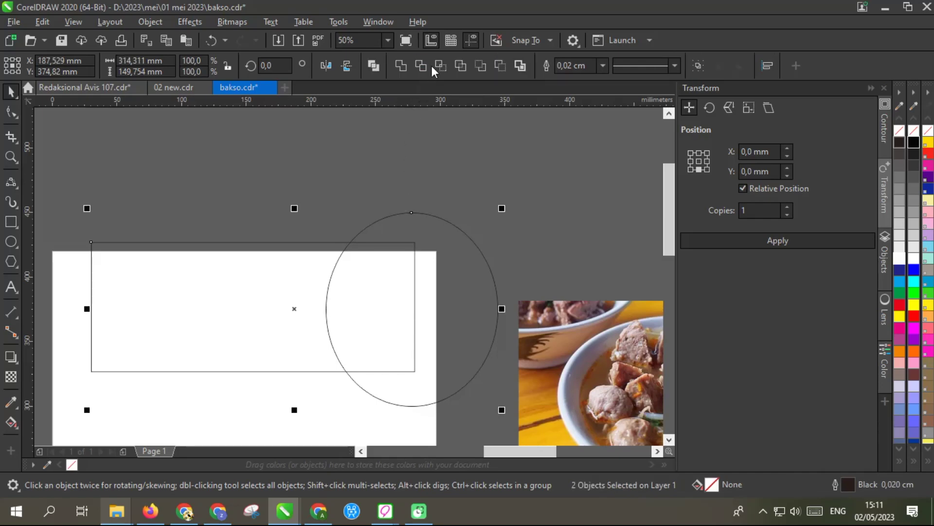
click(455, 287)
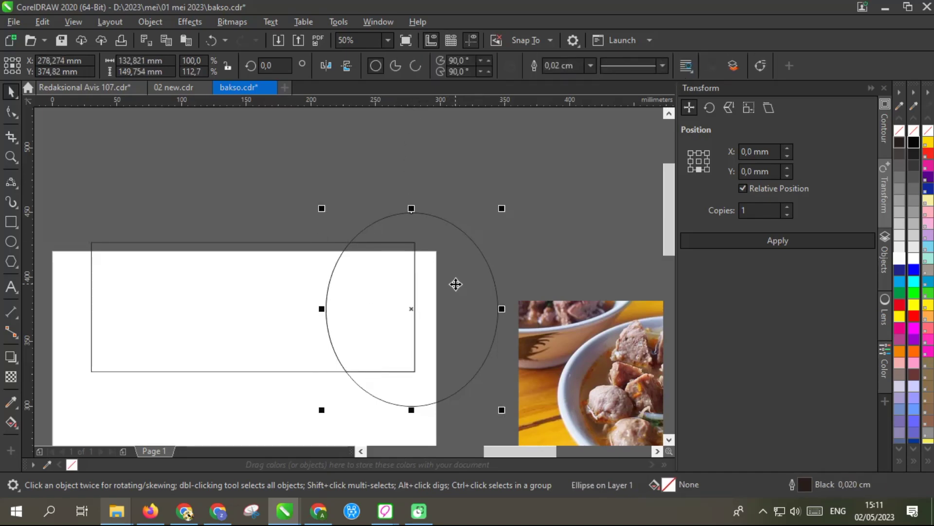
key(Delete)
Create a 250 x 50 mm copy of the rectangle covering only its upper half
scroll(456, 287, down, 1)
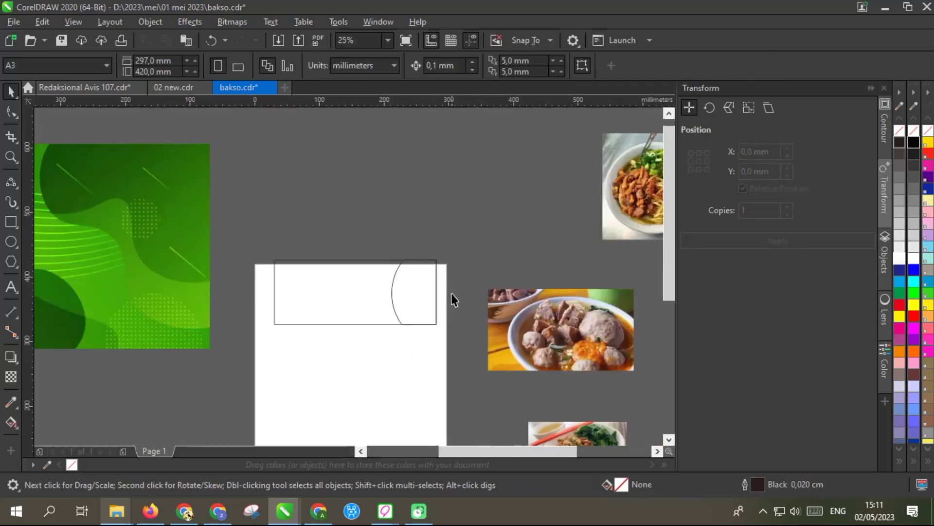
scroll(452, 292, up, 1)
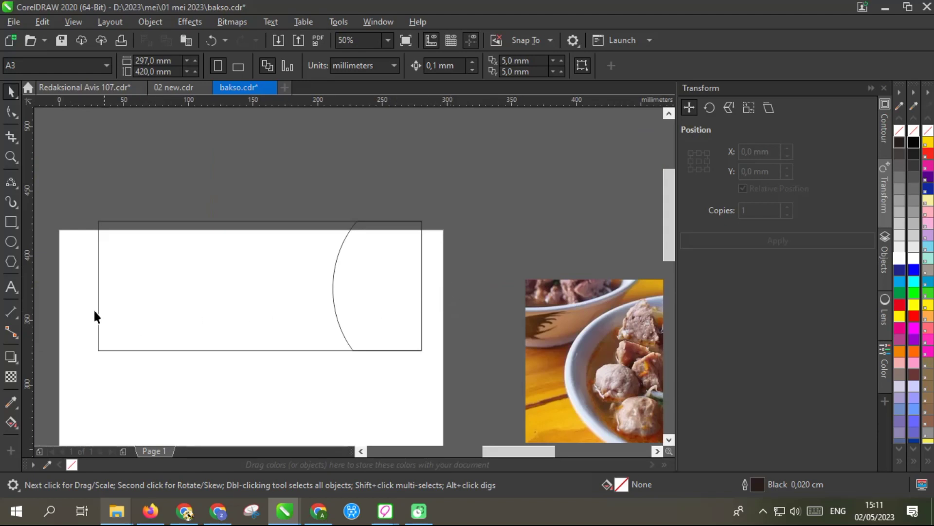
click(121, 273)
drag(259, 350, 259, 285)
shift+click(363, 309)
click(441, 66)
click(281, 286)
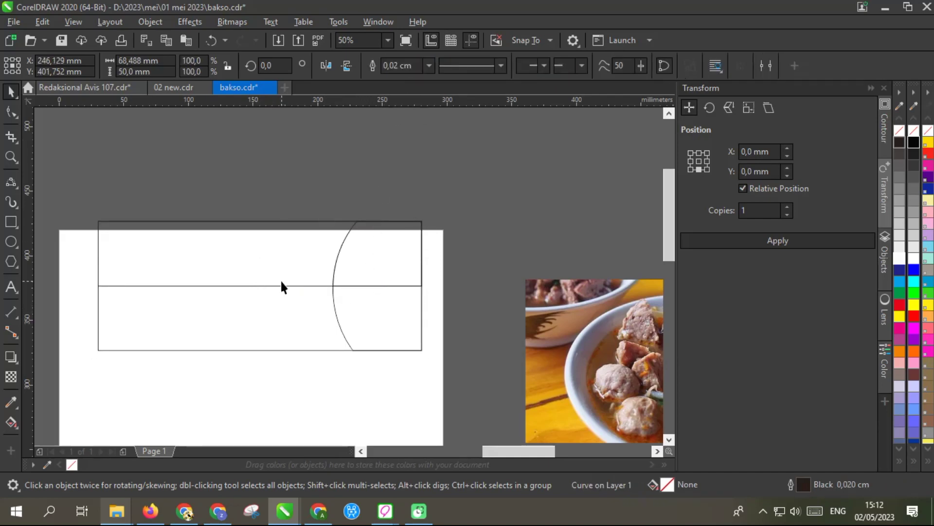
Intersect the half-height rectangle with the curved-edge shape and delete the half-height rectangle
shift+click(368, 318)
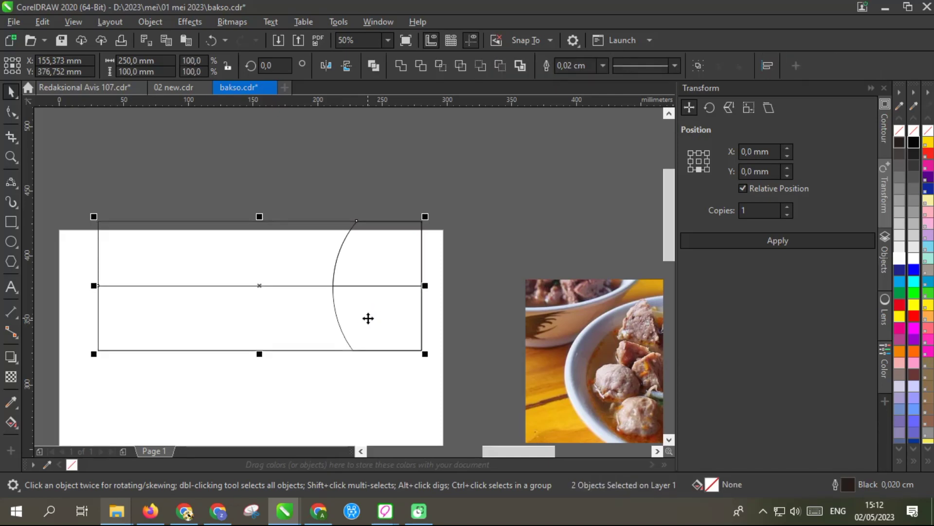
click(440, 66)
click(461, 246)
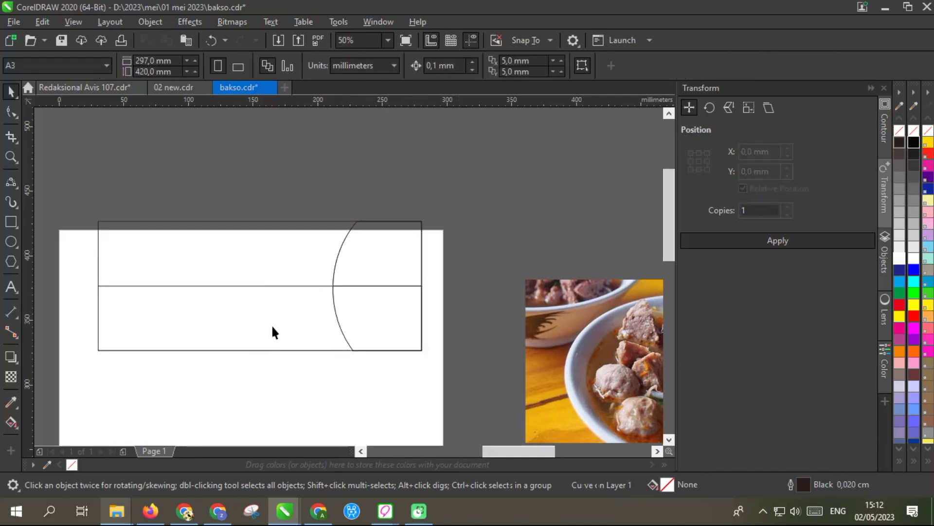
click(269, 328)
click(268, 325)
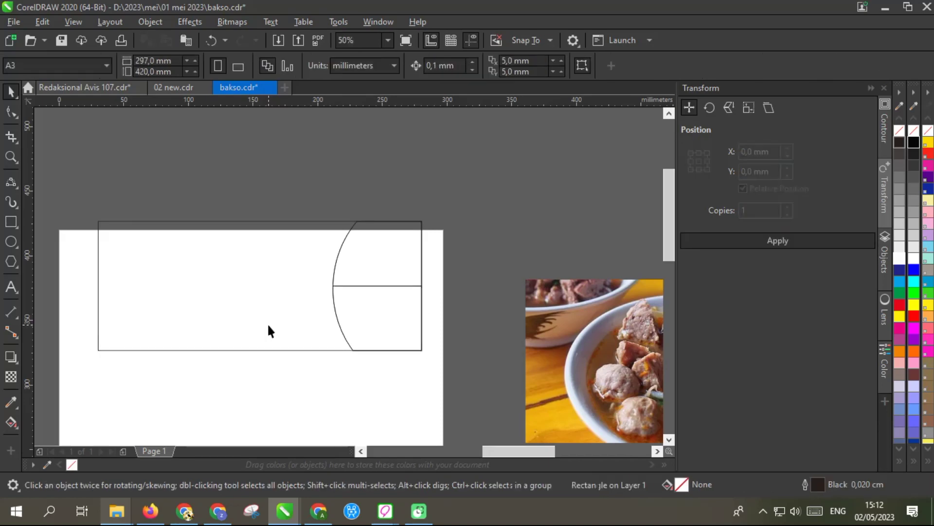
click(861, 478)
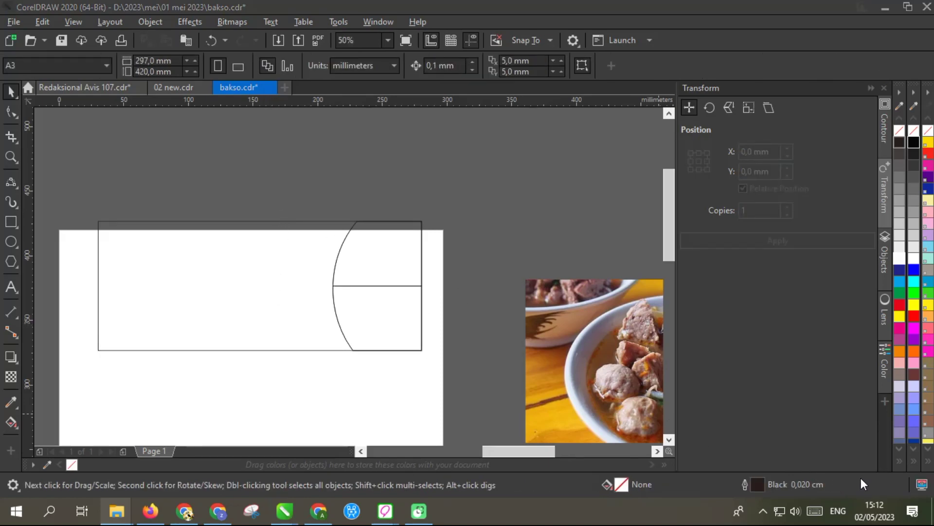
Add the artistic text "BAKSO & MIE AYAM" near the upper left of the banner rectangle
click(10, 288)
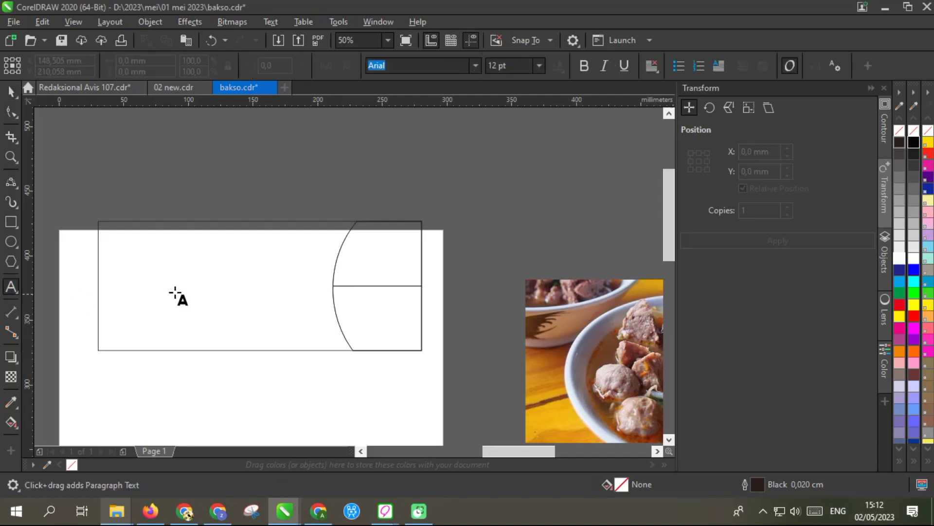
click(153, 253)
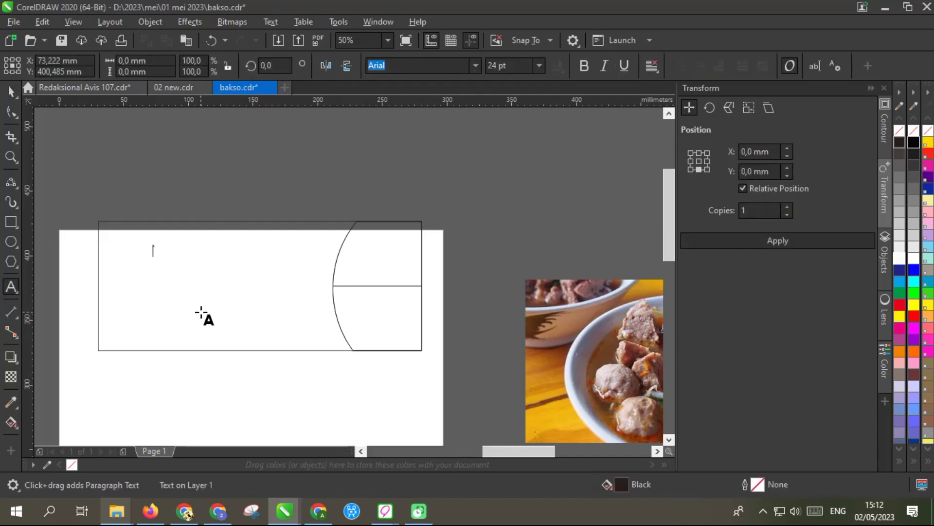
text(BAKSO)
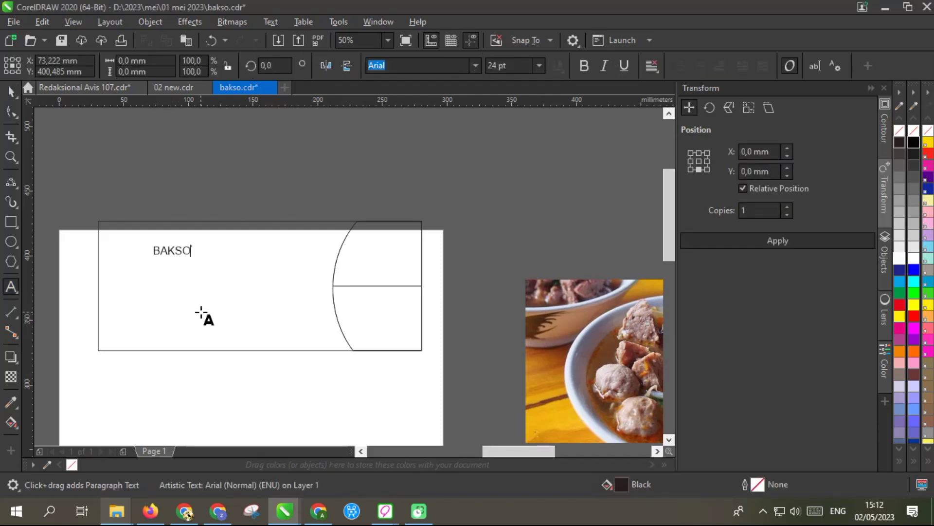
text( & MIE AYAM)
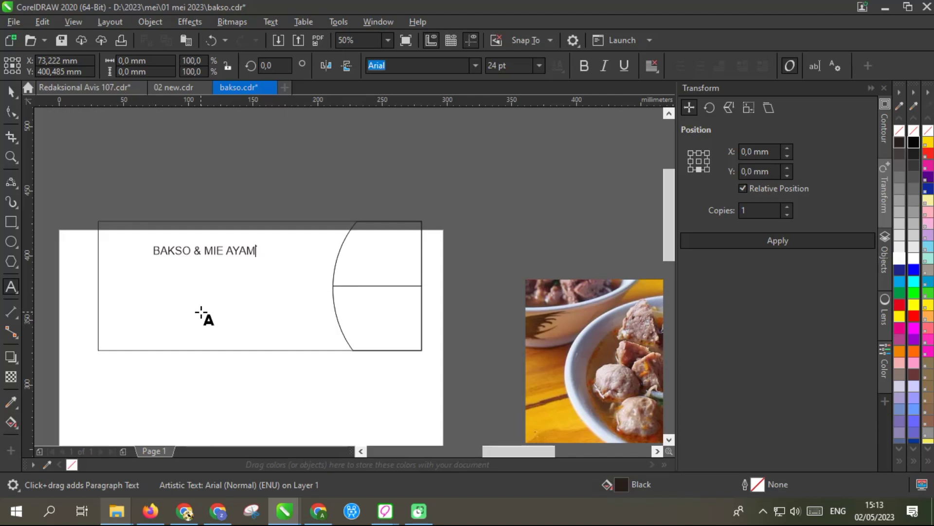
Add a second text line reading “CAK JHON” in quotation marks and centre-align both lines
key(Return)
text(CAK JHON)
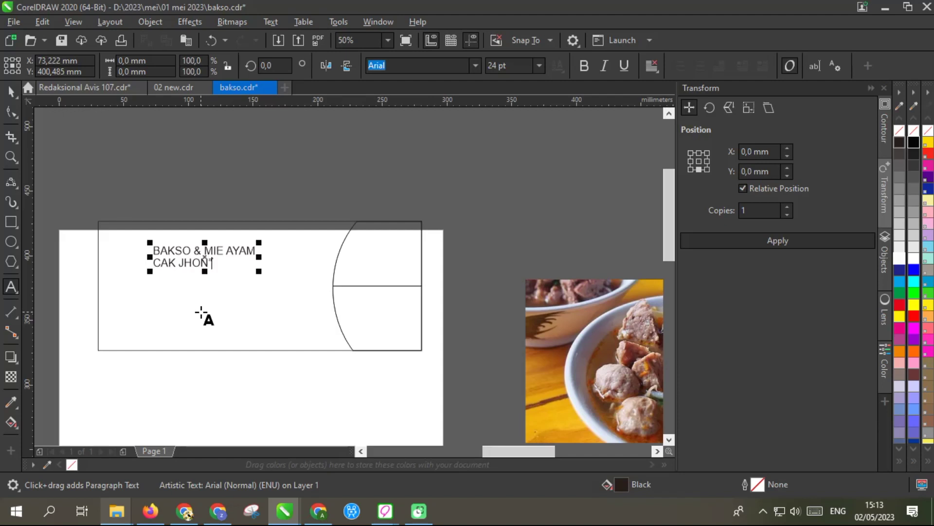
key(Left)
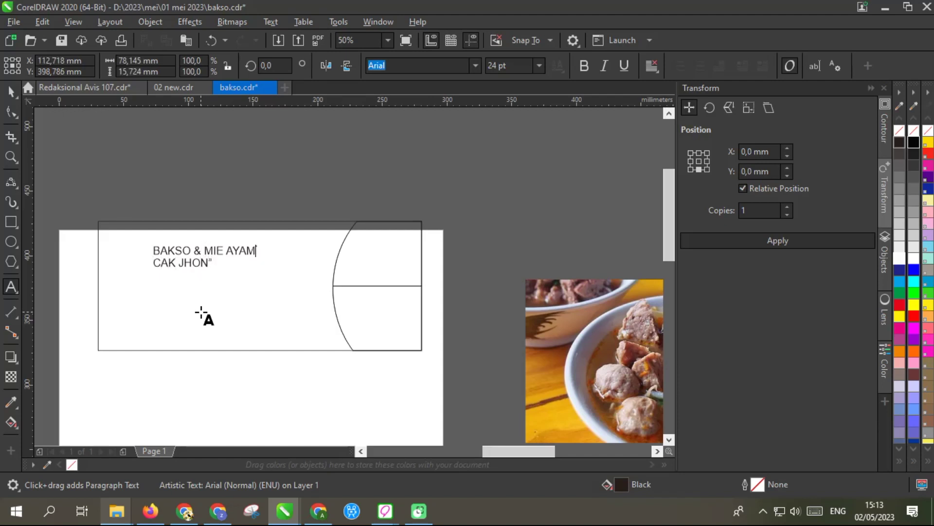
key(Right)
text(")
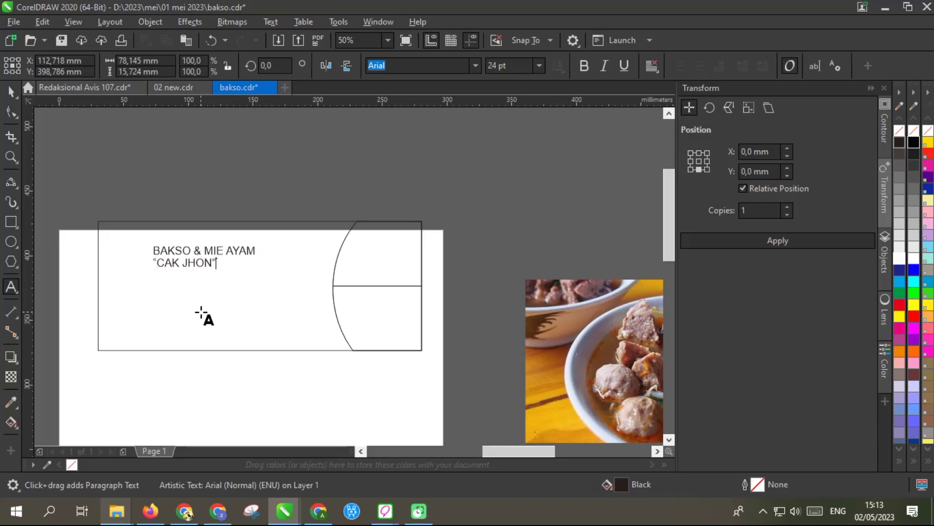
key(Escape)
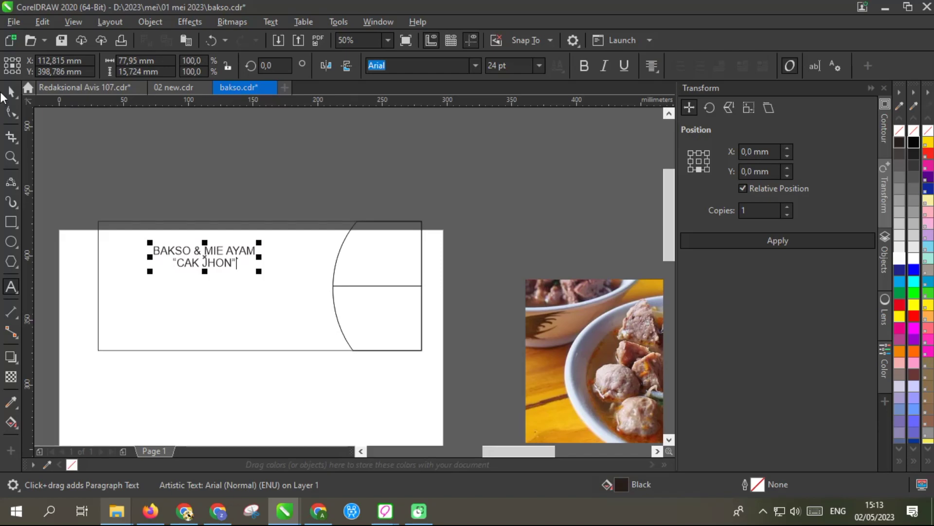
Break the two text lines apart and place a copy of "BAKSO & MIE AYAM" below them
click(10, 92)
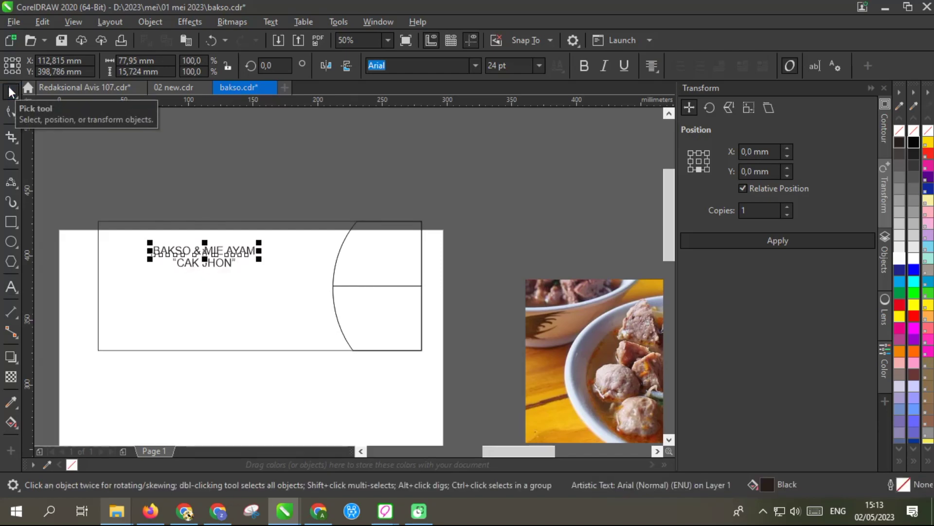
drag(199, 252, 150, 279)
right_click(150, 278)
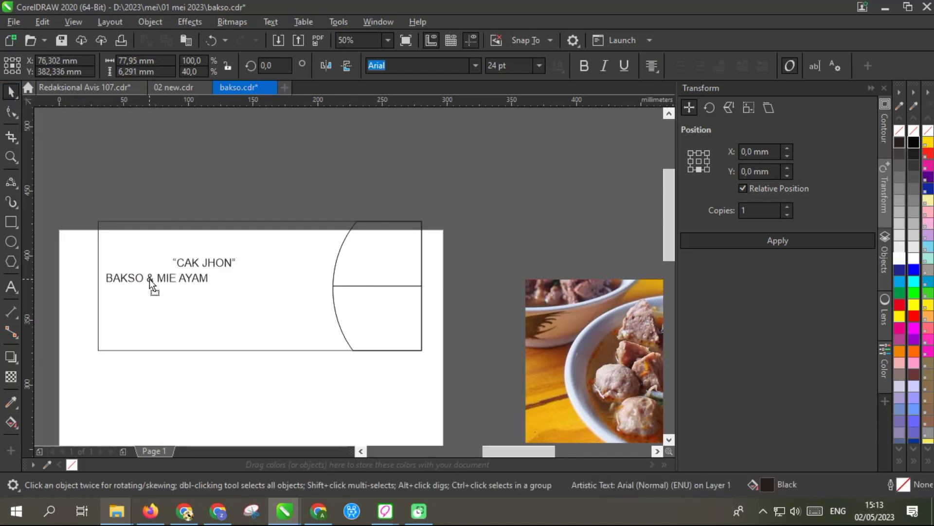
Change the copied text line to "Menu" and move it near the rectangle's left edge
double_click(149, 280)
key(ctrl+a)
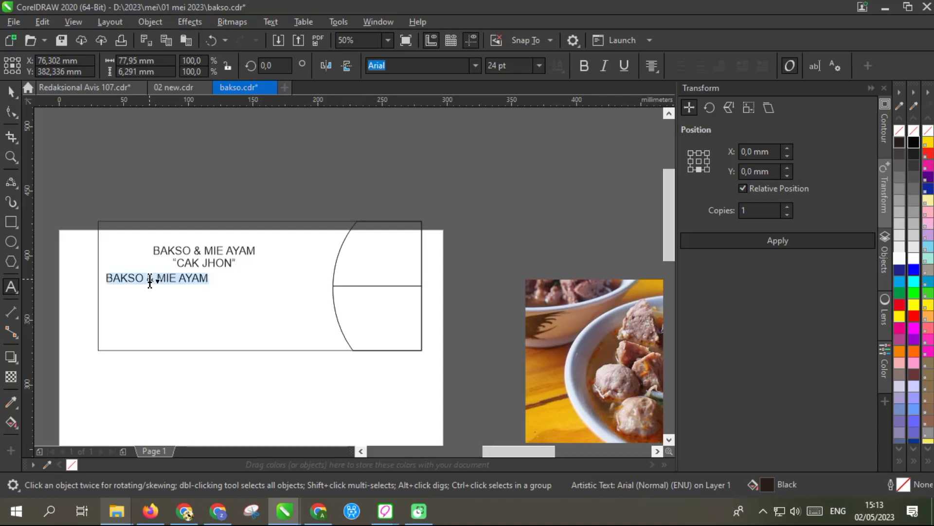
text(M)
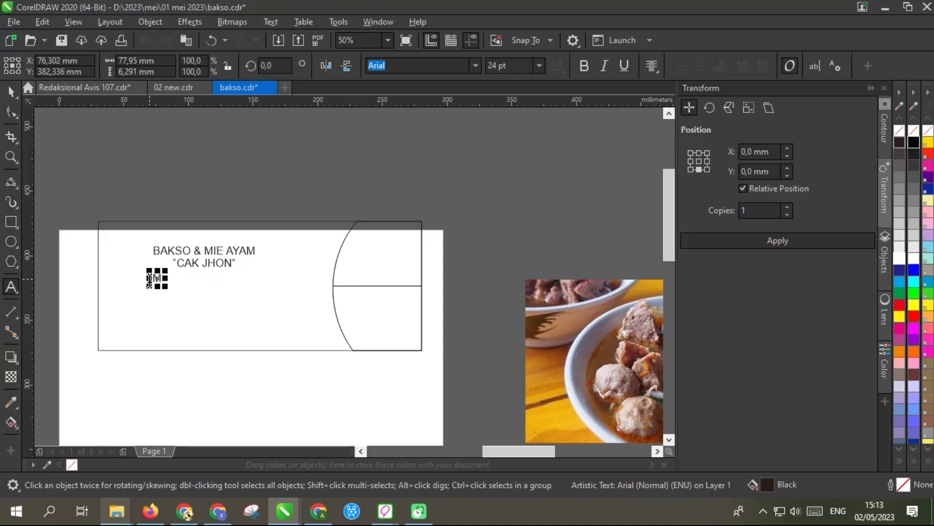
text(enu)
click(11, 91)
drag(157, 278, 120, 284)
Set the "BAKSO & MIE AYAM" heading's font to Cooper Black
scroll(218, 250, up, 2)
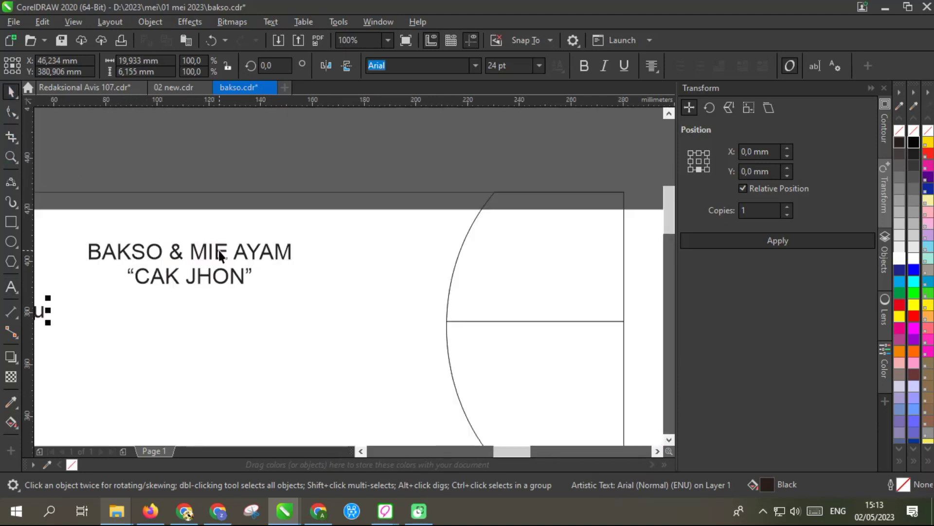
click(218, 250)
click(404, 65)
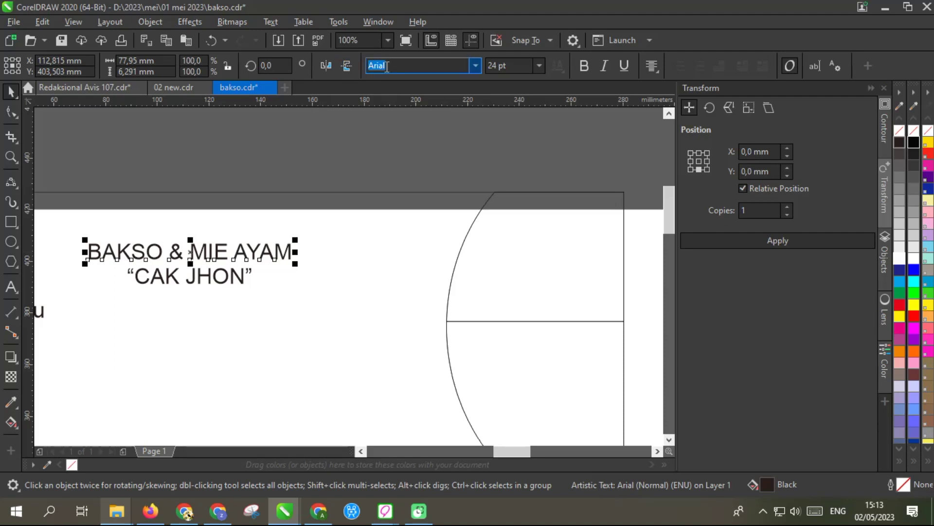
text(cooper)
key(Return)
Enlarge the "BAKSO & MIE AYAM" heading to about 145 mm wide and position it left of the curved edge
scroll(355, 258, down, 2)
drag(333, 247, 405, 242)
scroll(312, 243, up, 1)
mouse_move(300, 242)
mouse_down()
mouse_move(297, 230)
mouse_move(312, 249)
mouse_up()
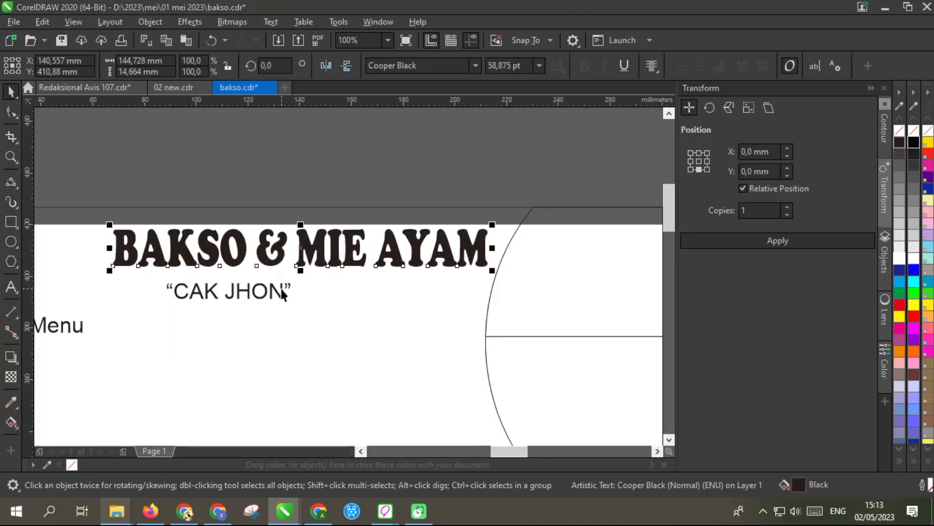
Set the font of the “CAK JHON” text to Berkshire Swash
key(Tab)
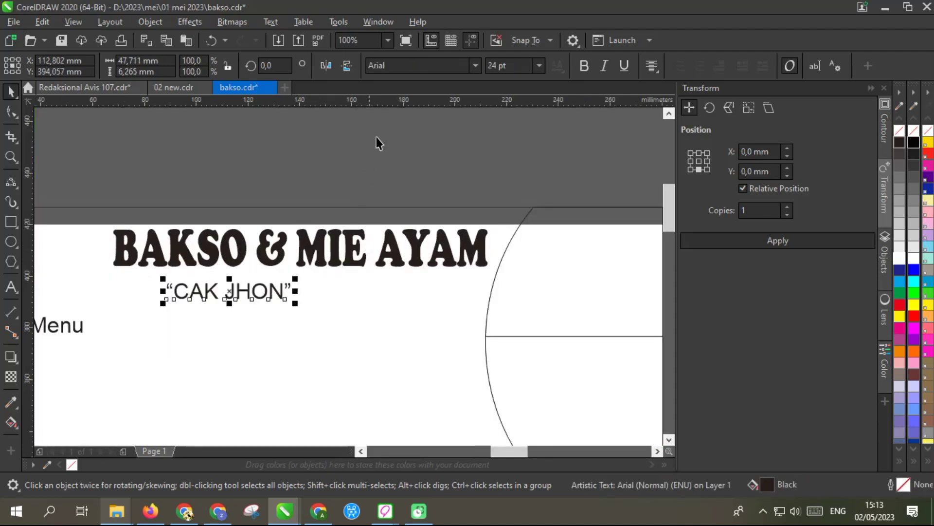
click(475, 65)
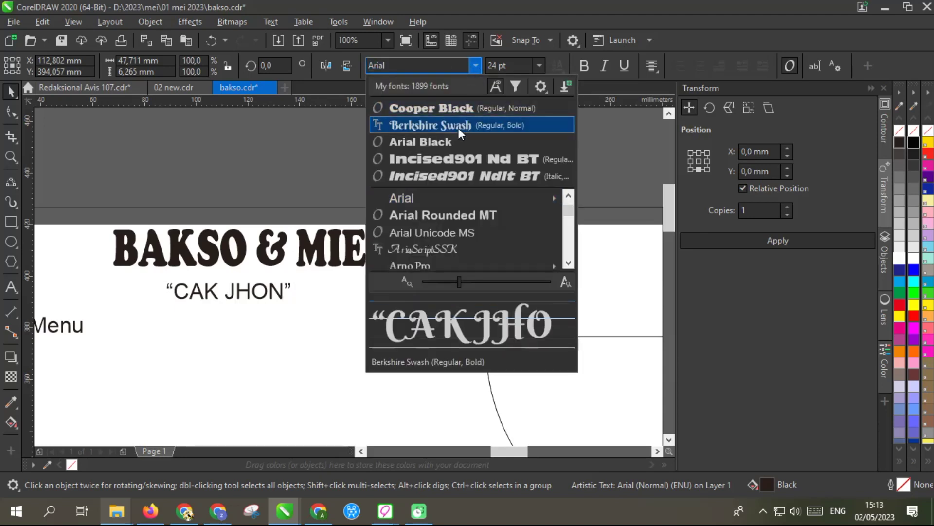
click(458, 127)
Change the case of the “CAK JHON” text to Title Case
click(269, 21)
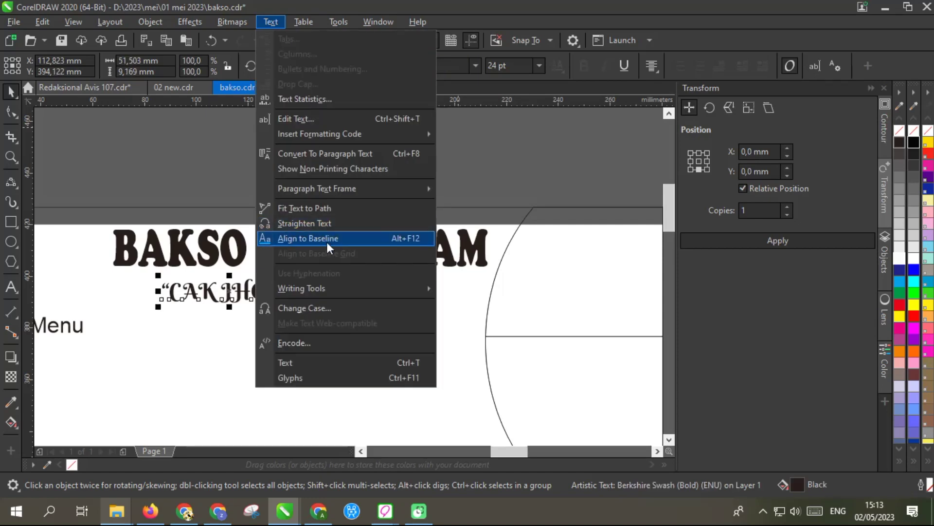
click(326, 306)
click(431, 252)
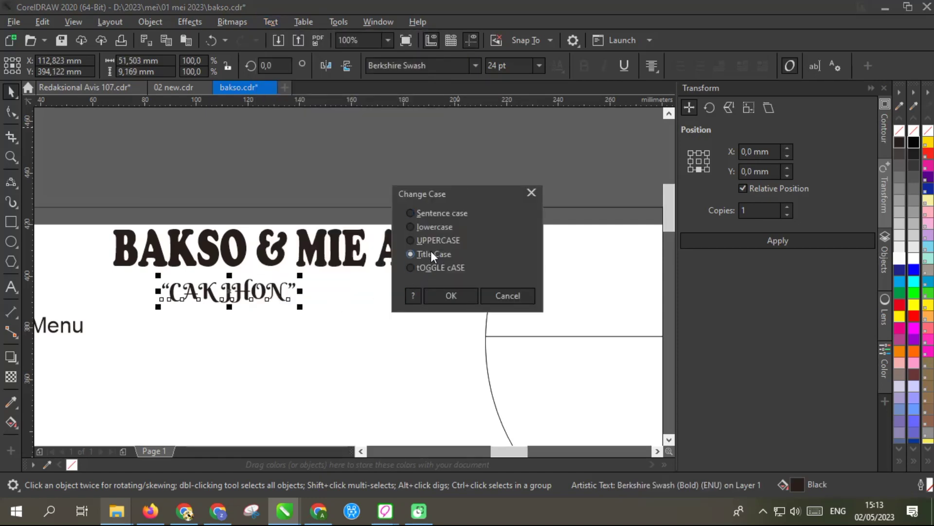
click(451, 295)
Replace the lowercase c with a capital C so the text reads “Cak Jhon”
click(192, 295)
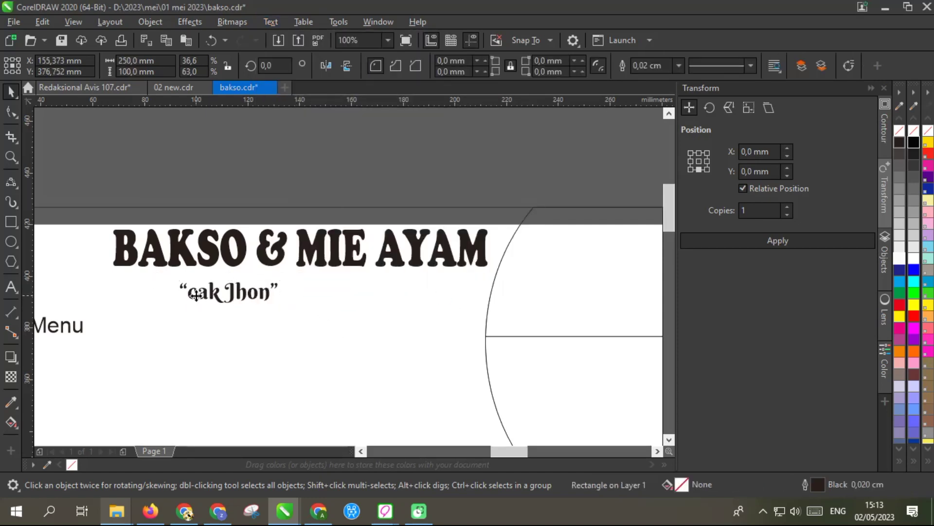
double_click(191, 295)
key(Delete)
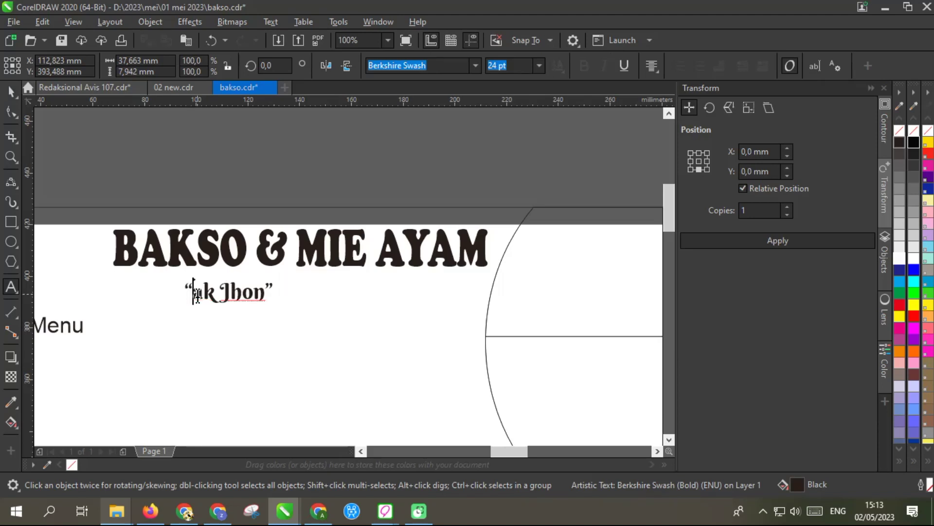
text(C)
key(Escape)
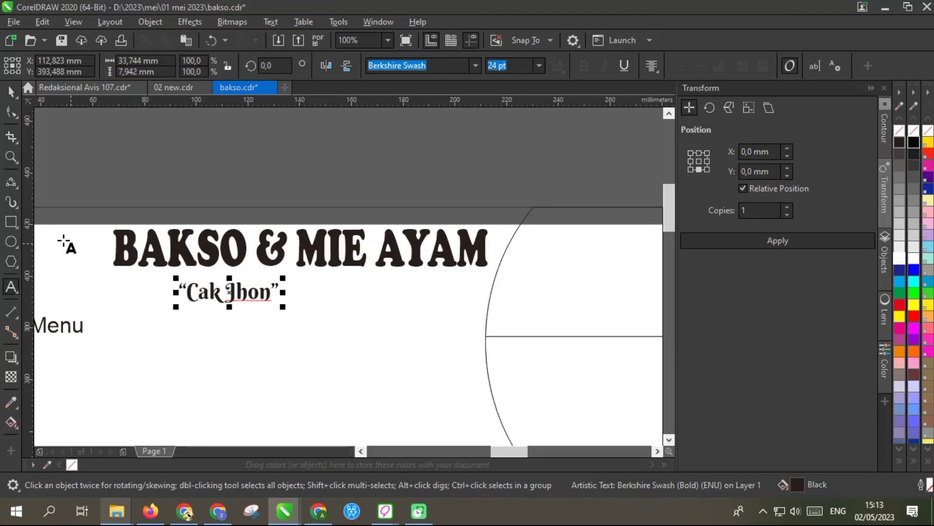
Enlarge the “Cak Jhon” text beneath the "BAKSO & MIE AYAM" heading
scroll(280, 299, up, 2)
drag(279, 284, 319, 283)
drag(194, 310, 194, 319)
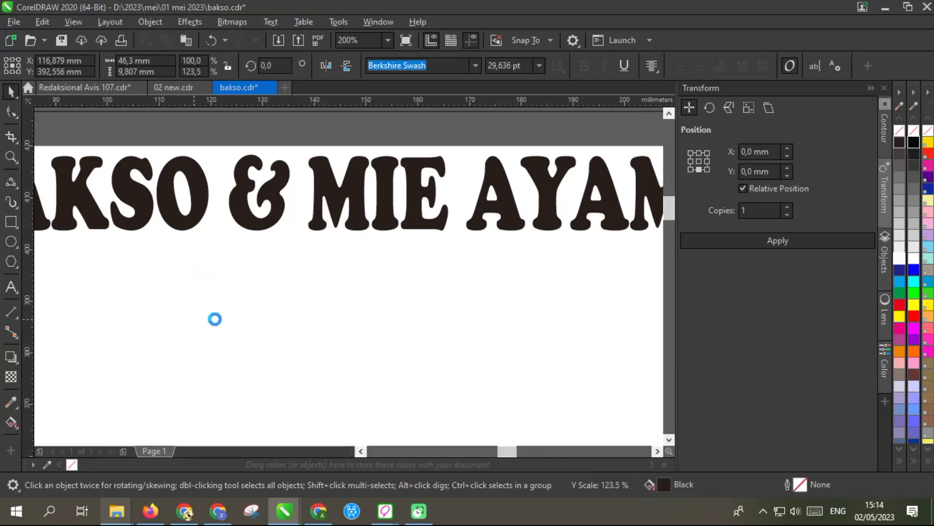
drag(319, 320, 379, 330)
Center the “Cak Jhon” text horizontally under the "BAKSO & MIE AYAM" heading
shift+click(318, 229)
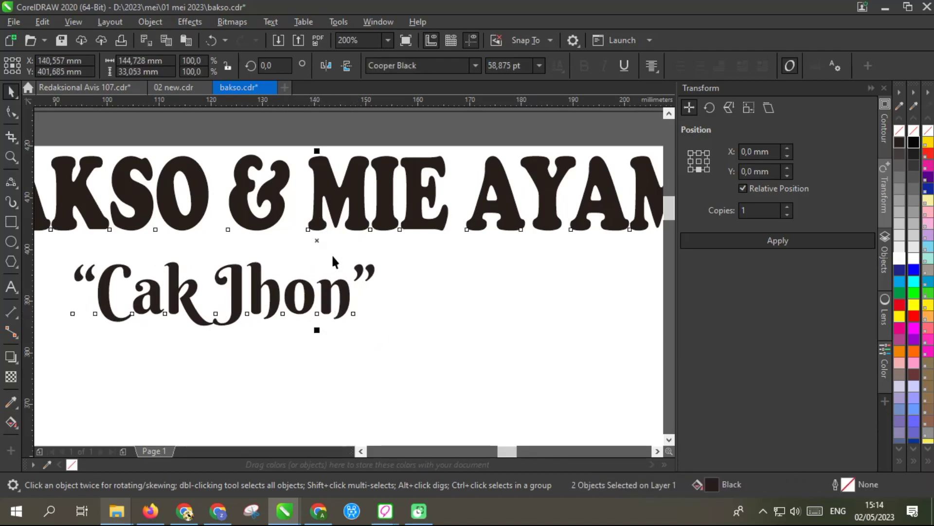
key(c)
scroll(353, 184, down, 1)
click(363, 149)
click(368, 190)
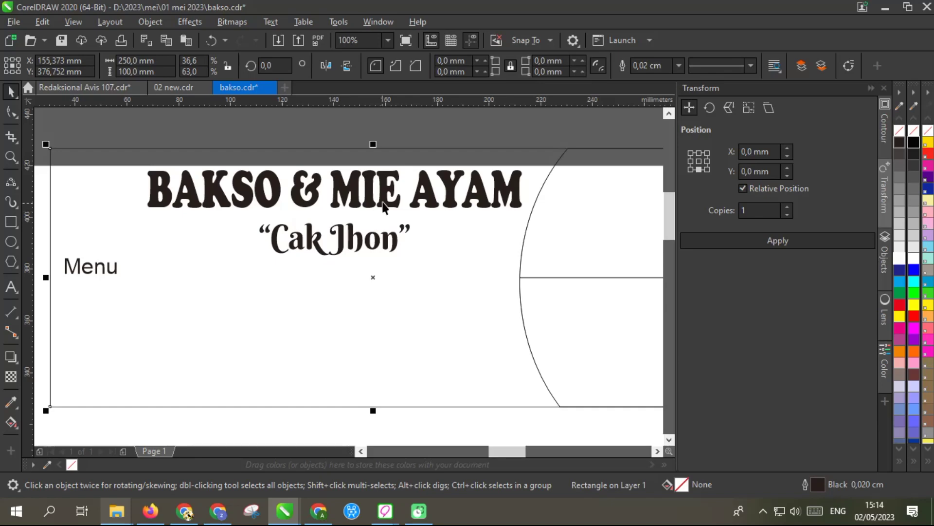
click(382, 195)
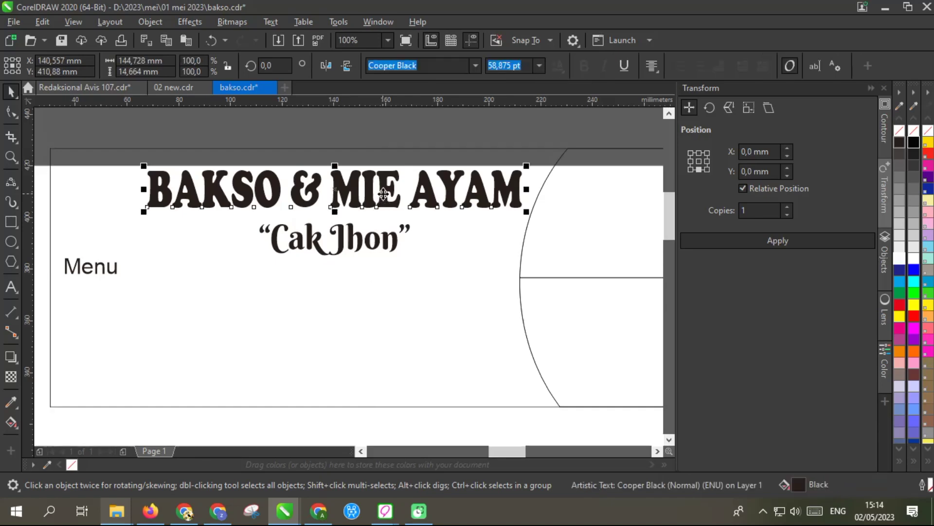
shift+click(355, 236)
click(392, 238)
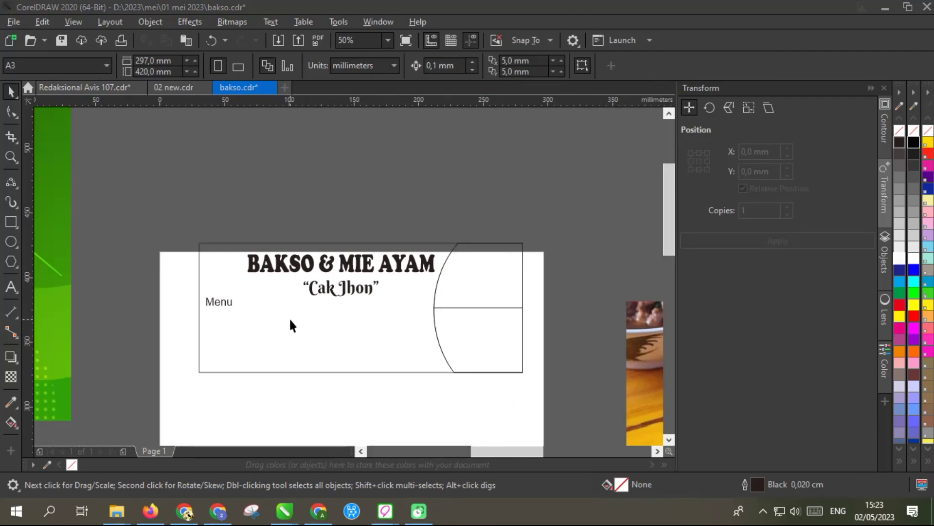
Duplicate the "Menu" label slightly below and to its right, and replace the copy's text with "BAKSO BIASA"
drag(220, 303, 260, 315)
right_click(260, 315)
double_click(259, 315)
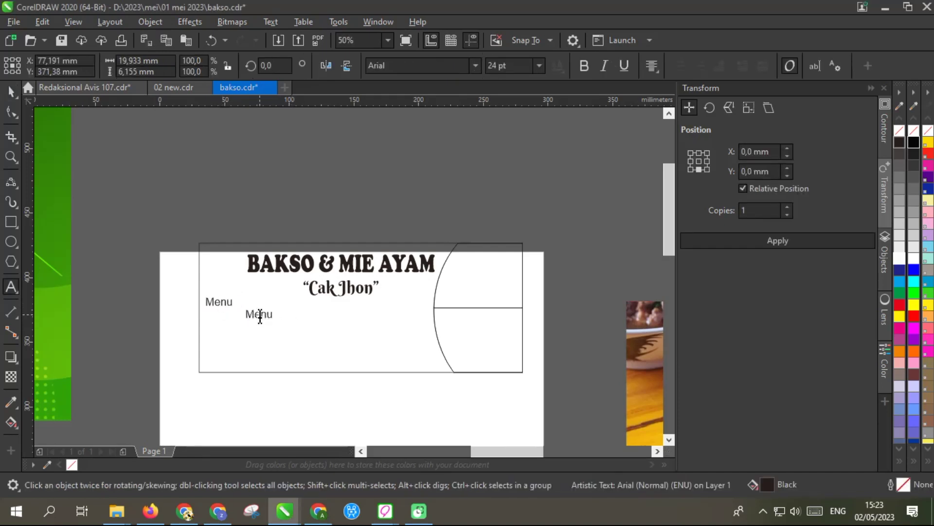
double_click(260, 316)
key(BackSpace)
text(BAKSO BIAS)
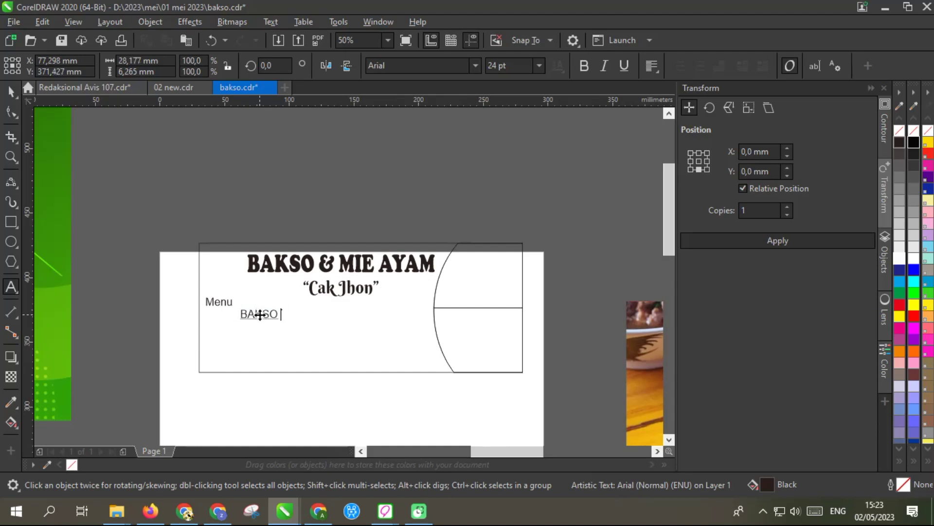
text(ABAKSO TELORMIE YA)
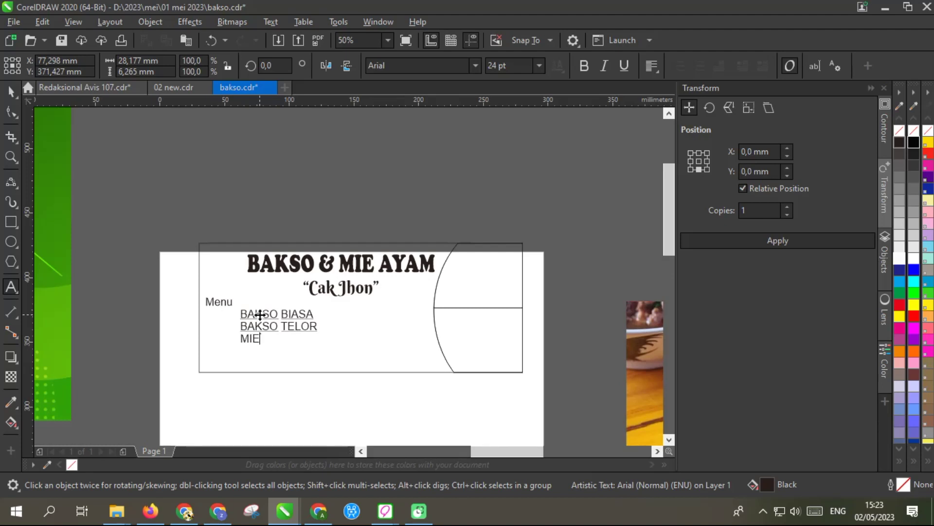
Add the lines "BAKSO TELOR" and "MIE AYAM" below "BAKSO BIASA" in the food list
key(BackSpace)
key(BackSpace)
text(AYAM)
Add "MIE AYAM CEKER" as the fourth line of the food list and finish editing the text
key(Return)
text(MIE AYAM)
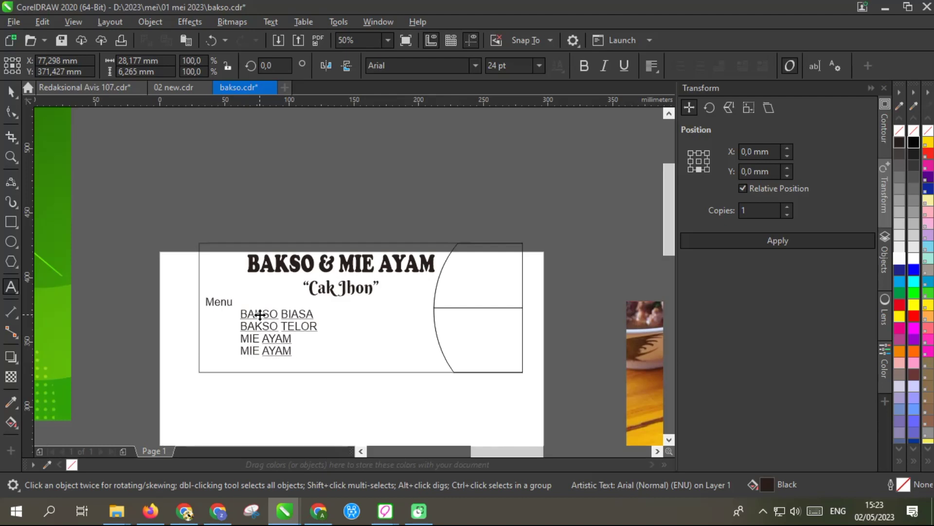
text(+)
key(BackSpace)
key(BackSpace)
text(CEKER)
key(Escape)
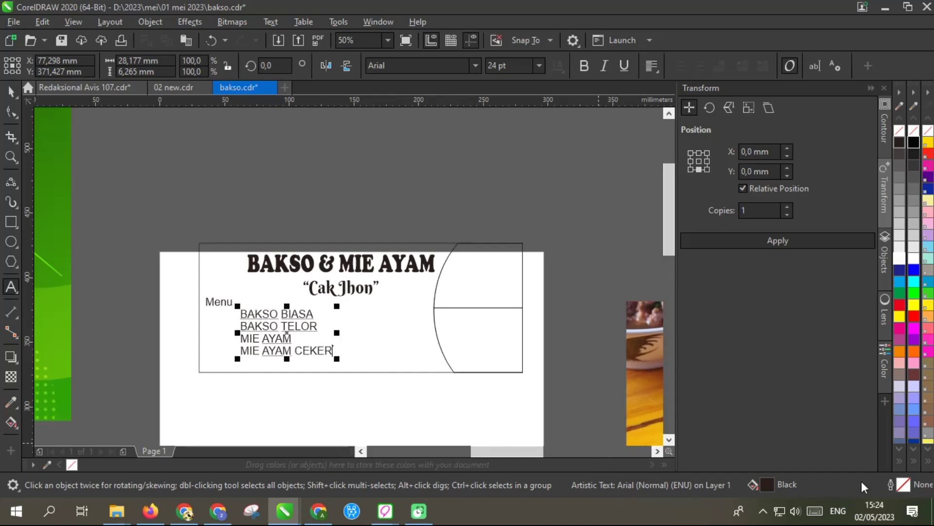
click(10, 91)
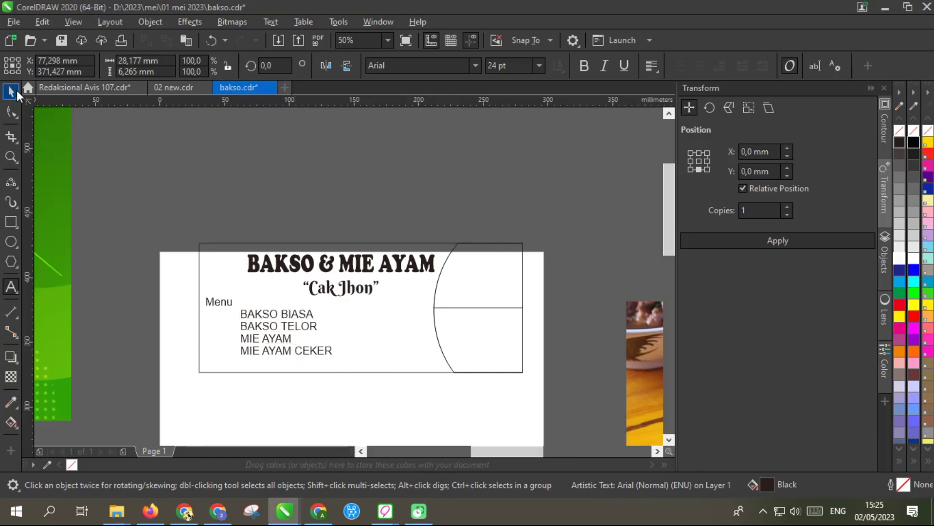
Set the "Menu" label's font to Atomic Robusta - Personal Use
scroll(354, 346, up, 2)
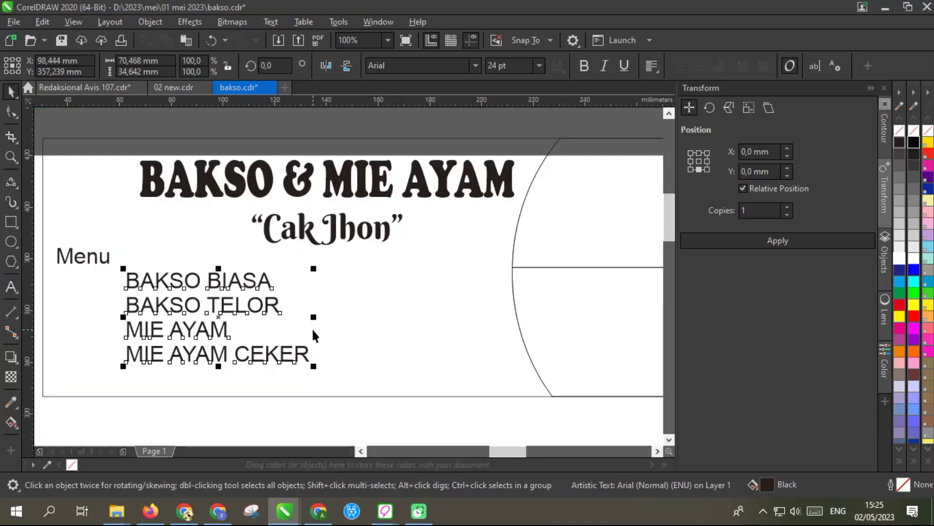
scroll(280, 312, down, 2)
scroll(237, 297, up, 1)
click(171, 275)
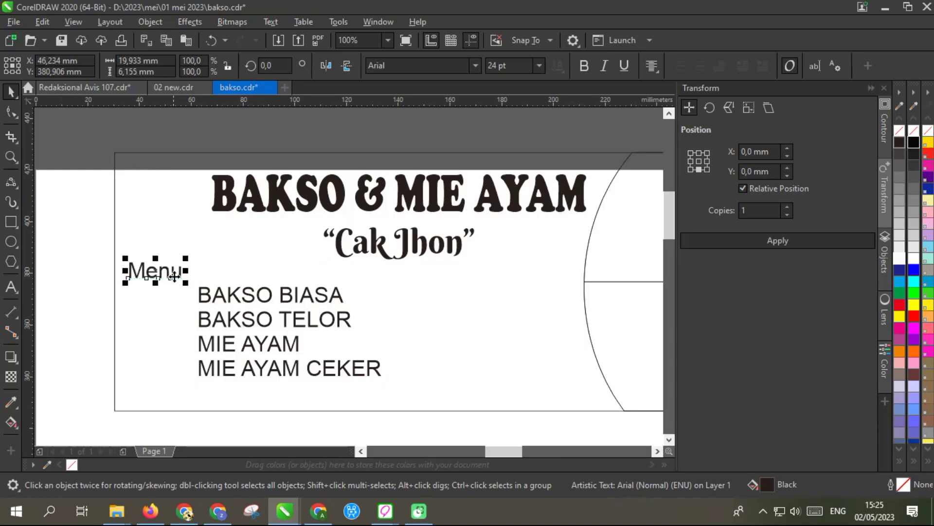
click(474, 66)
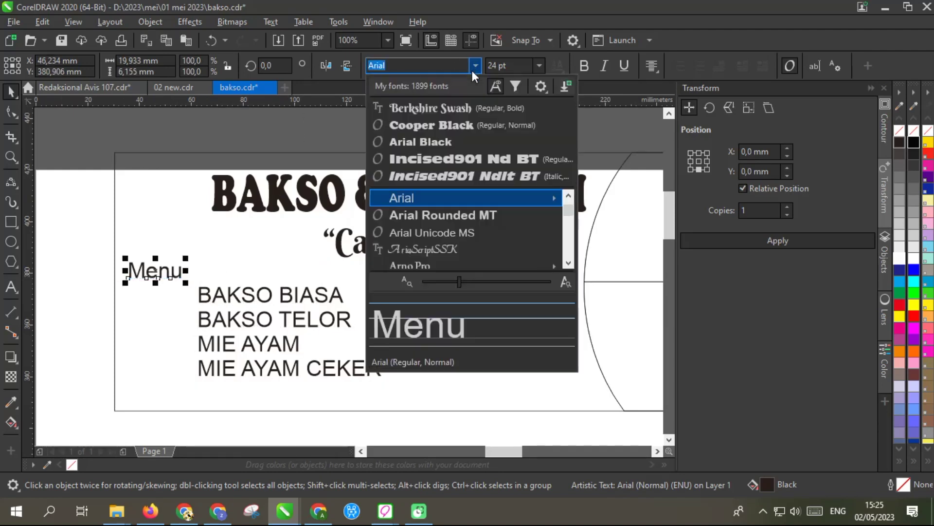
scroll(445, 248, down, 2)
scroll(444, 248, down, 1)
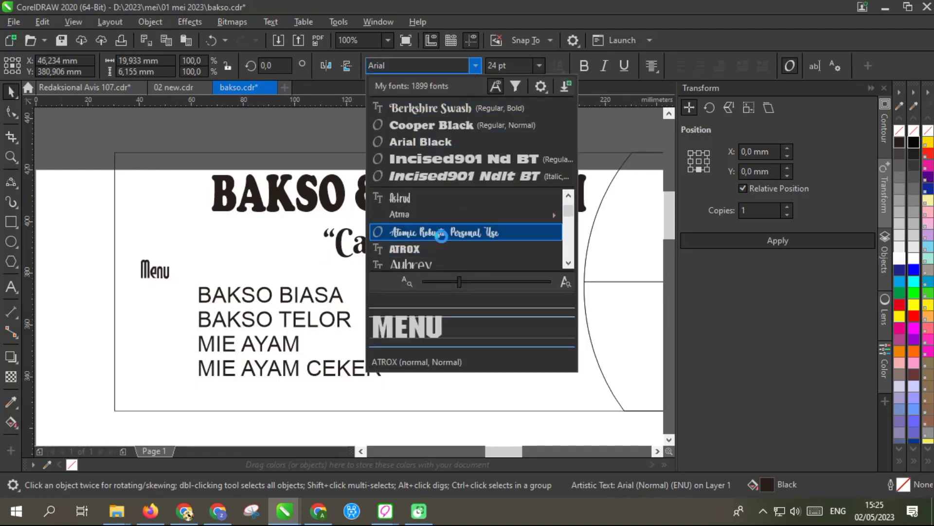
click(441, 237)
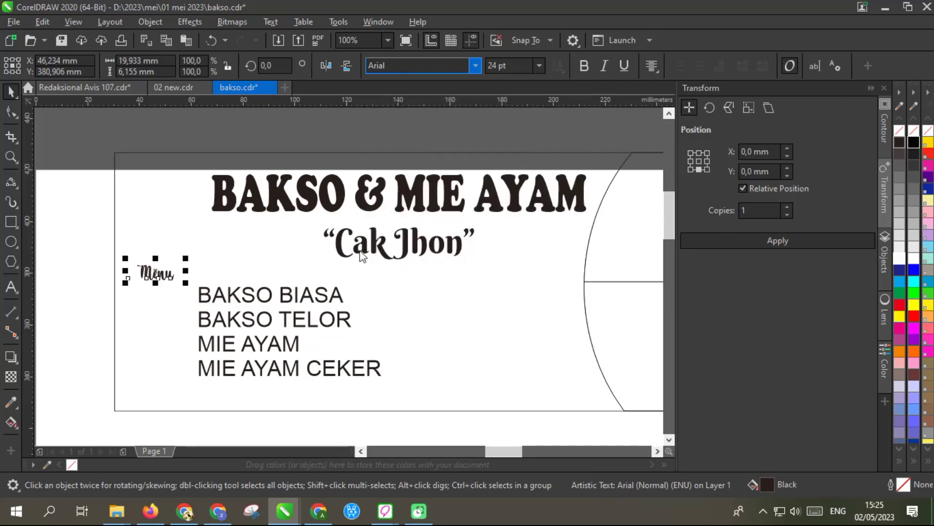
scroll(176, 276, up, 1)
double_click(176, 279)
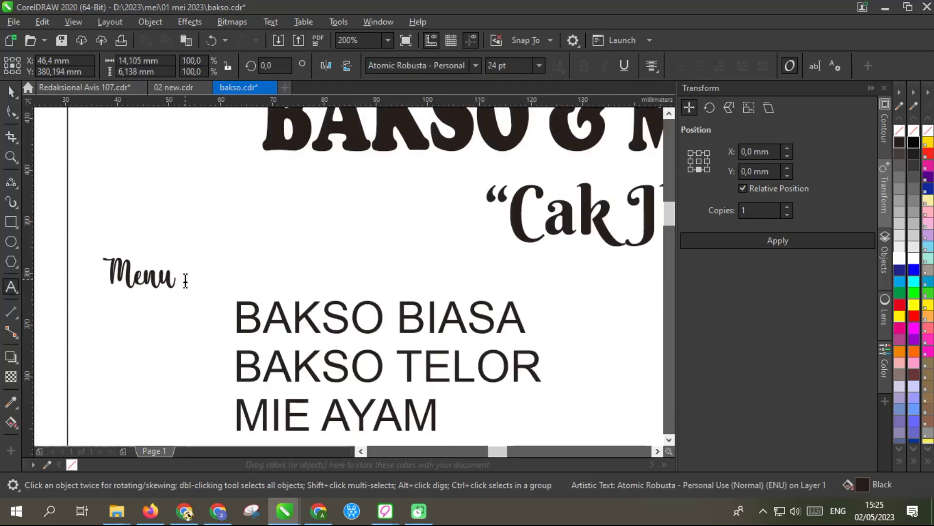
key(BackSpace)
click(11, 91)
Set the "Menu" label's font to Back to Black Demo
click(476, 65)
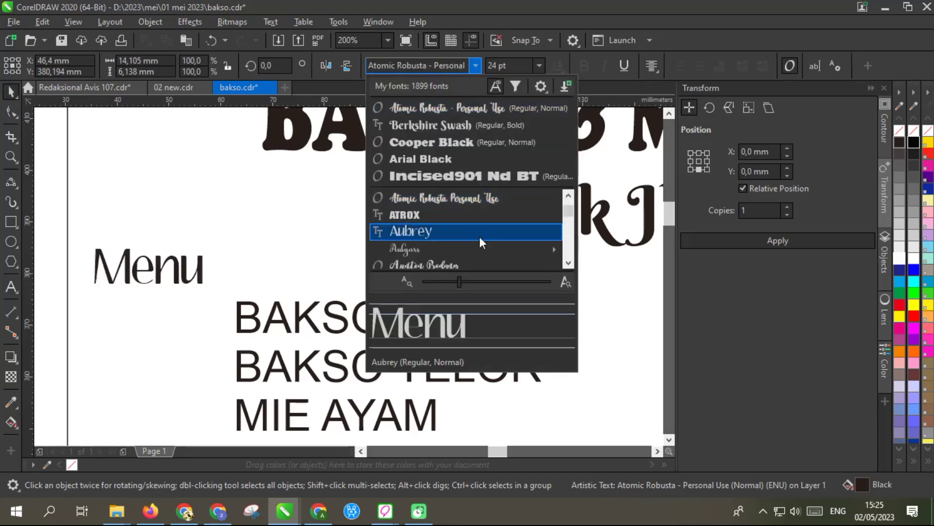
scroll(460, 259, down, 1)
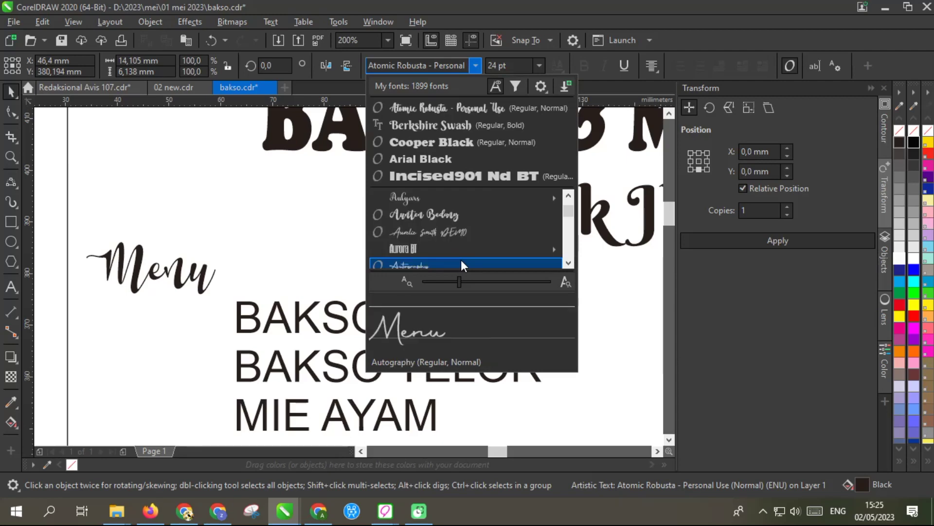
mouse_move(460, 250)
scroll(460, 250, down, 1)
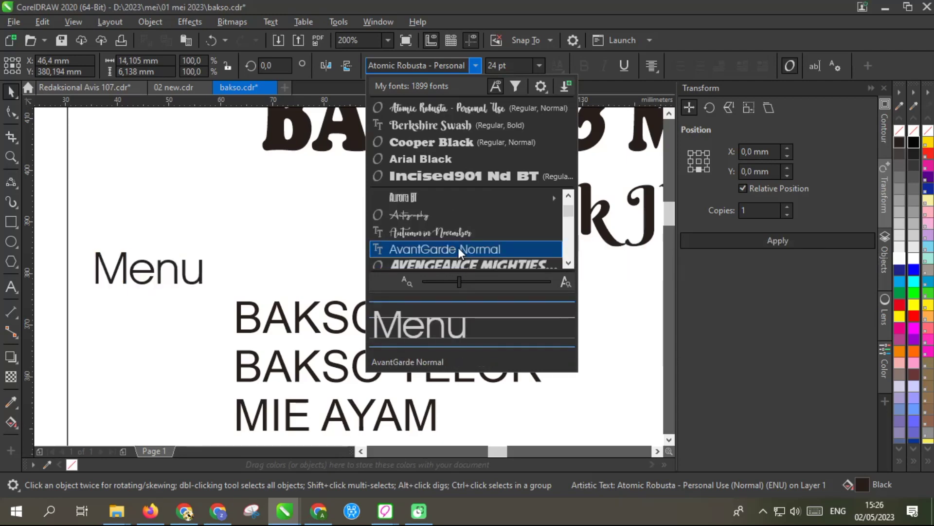
scroll(457, 247, down, 2)
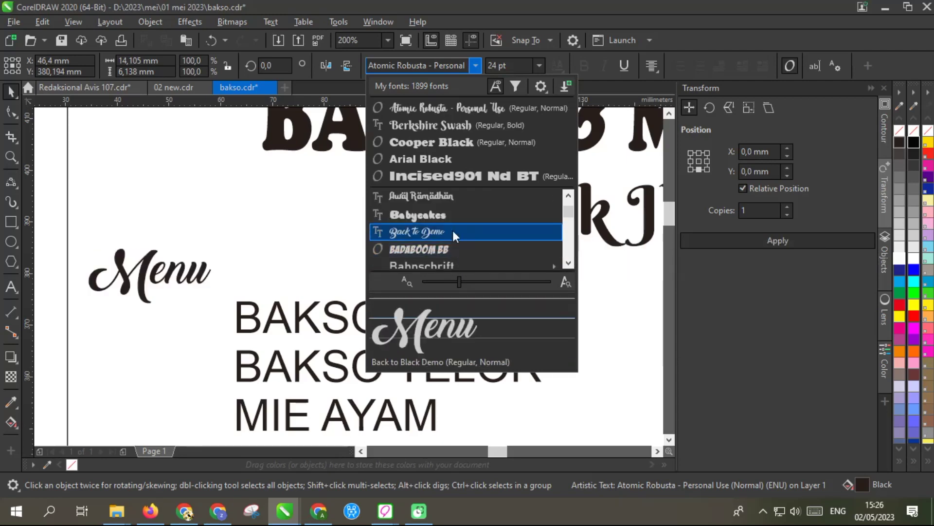
click(453, 233)
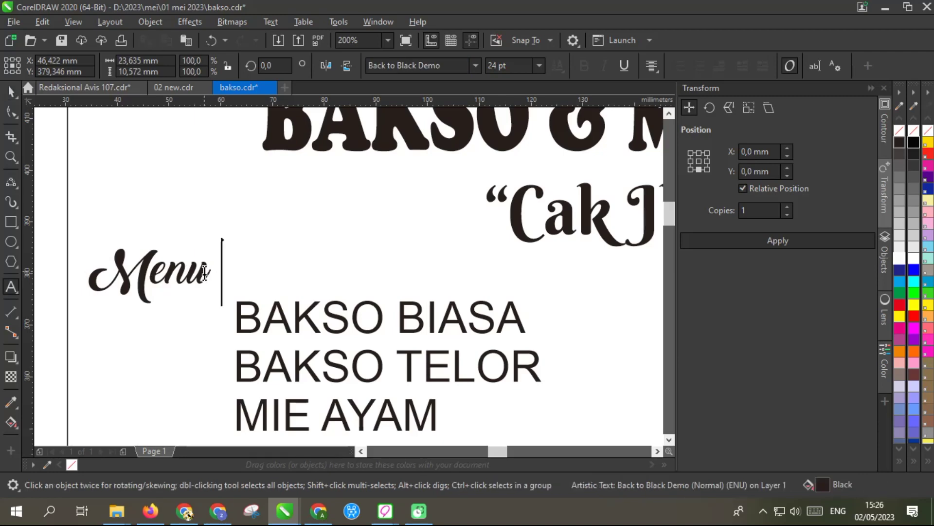
Add a colon after "Menu" in the label
double_click(203, 274)
text(:)
key(Escape)
click(7, 93)
Shrink the "Menu :" label to about 23 mm wide and position it beside the "BAKSO BIASA" line
drag(168, 275, 171, 314)
drag(224, 347, 209, 351)
drag(169, 327, 185, 329)
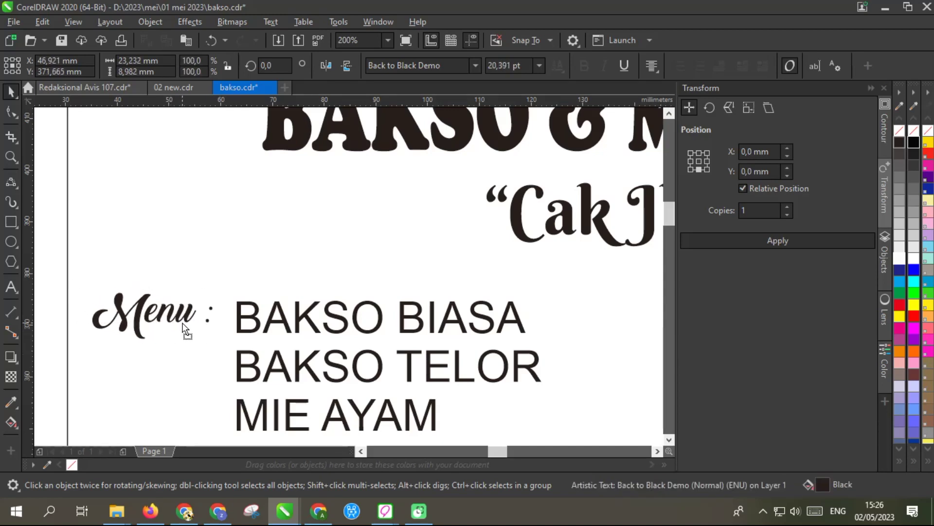
Shrink the food list to about 54 mm wide, keeping it beside the "Menu :" label
scroll(175, 292, down, 1)
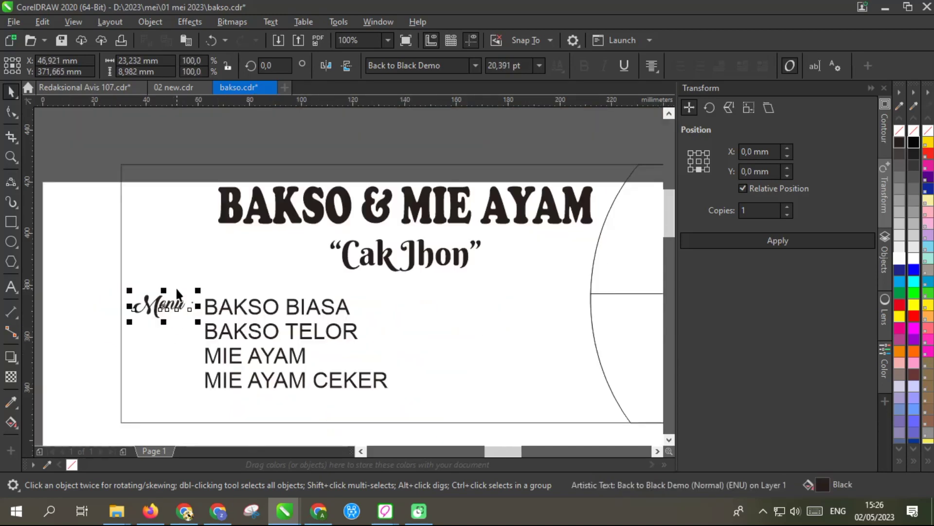
click(252, 333)
click(252, 332)
drag(396, 393, 349, 387)
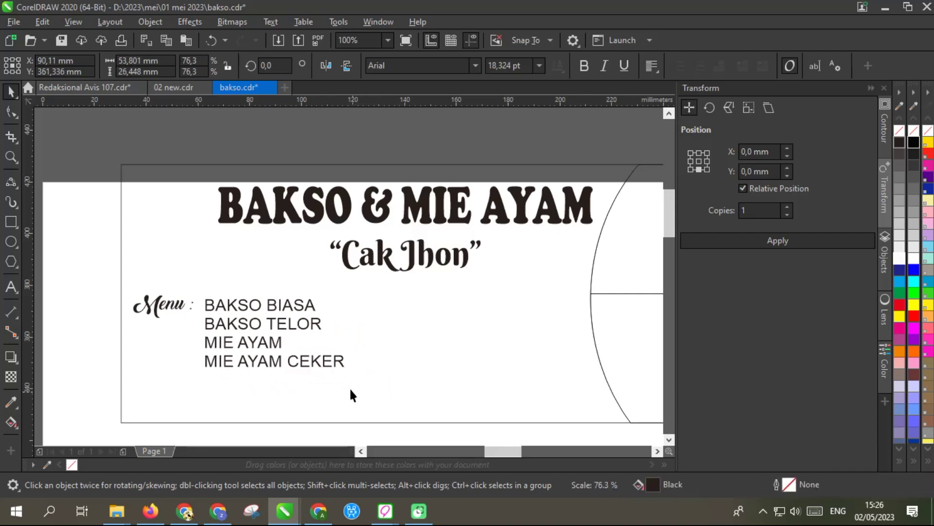
Duplicate the "Menu :" label together with the food list to the right of the originals
shift+click(177, 308)
drag(177, 308, 389, 313)
right_click(390, 313)
click(400, 346)
Replace the copied "Menu :" label's text with "Minuman"
double_click(377, 307)
key(ctrl+a)
text(mi)
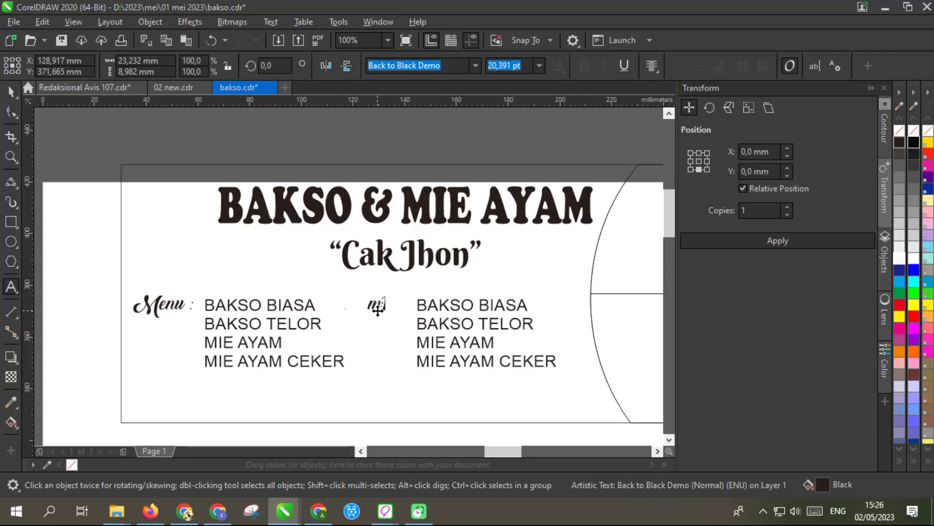
key(BackSpace)
text(Minuman)
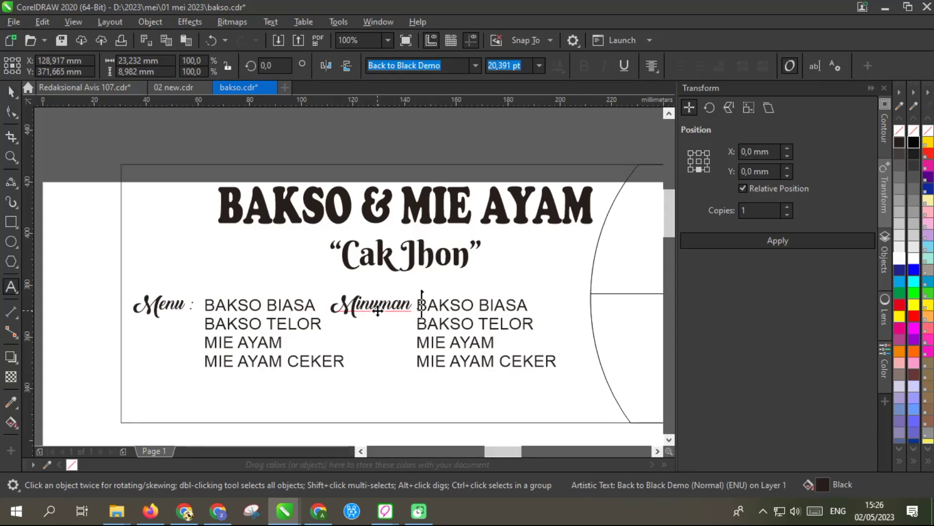
Replace the copied food list with the lines "ES TEH MANIS", "ES NUTRISARI", "ES DEGAN" and "KOPI"
click(447, 325)
key(ctrl+a)
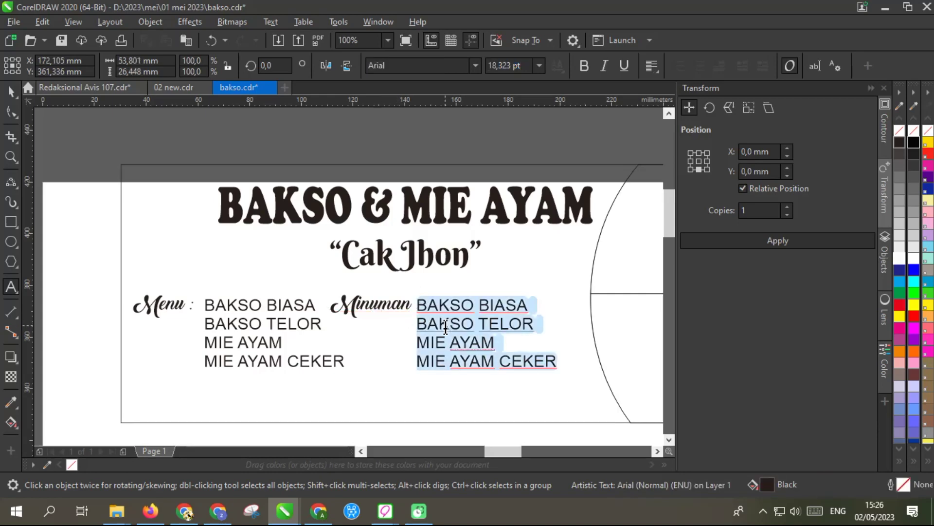
text(es )
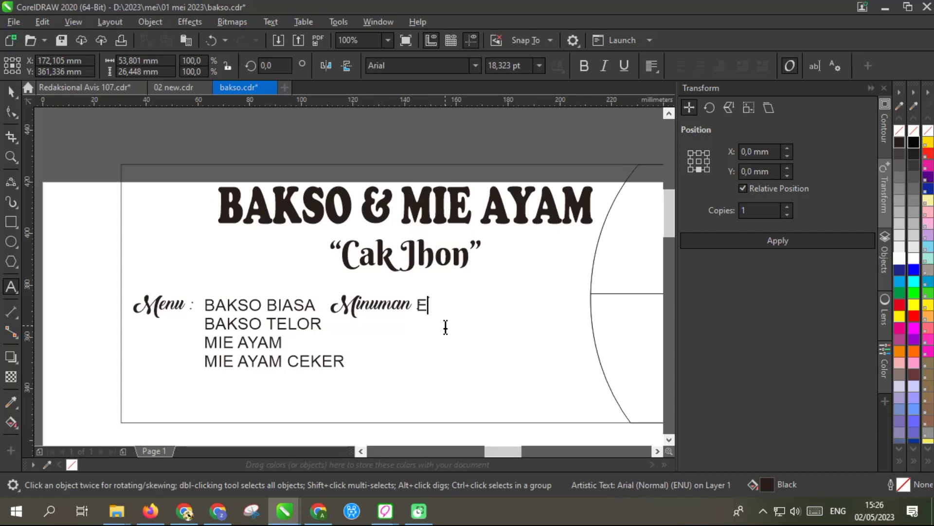
text(TEH MANIS)
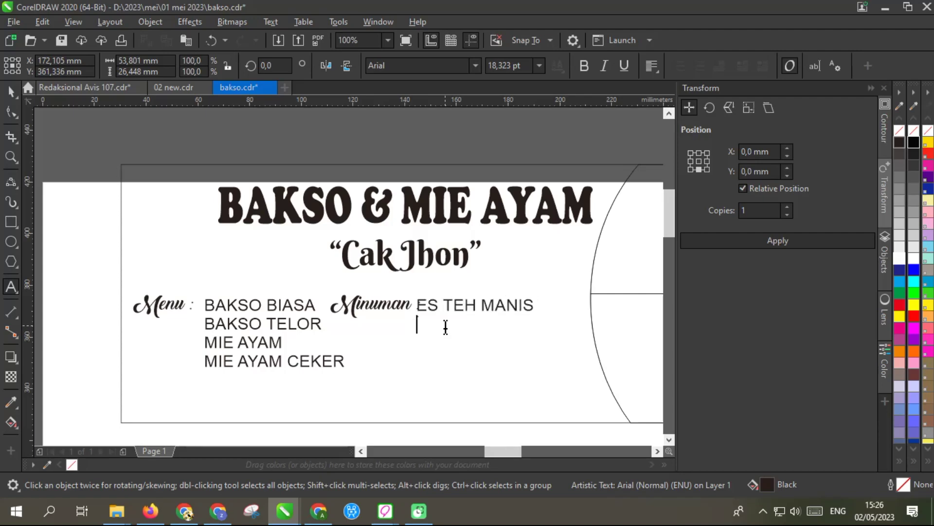
text(RISARI)
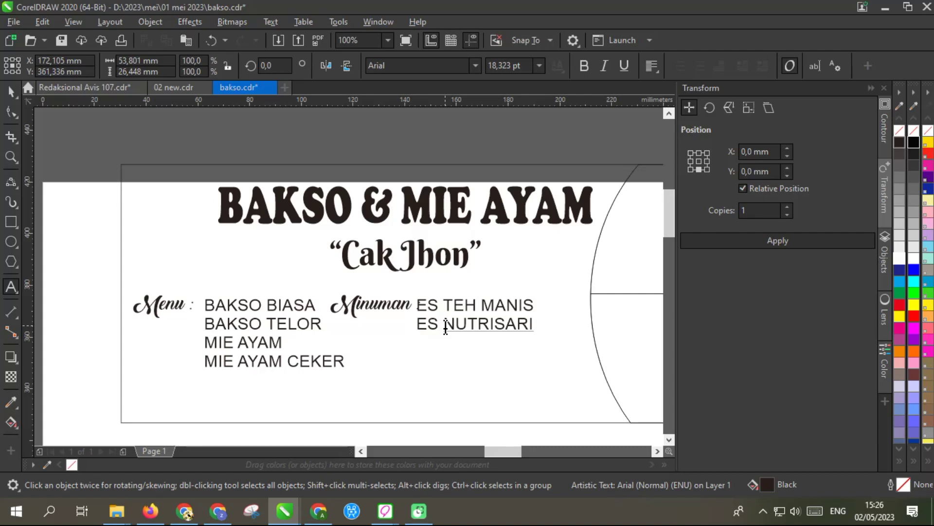
text(S DEGAN)
key(Return)
text(KOPI)
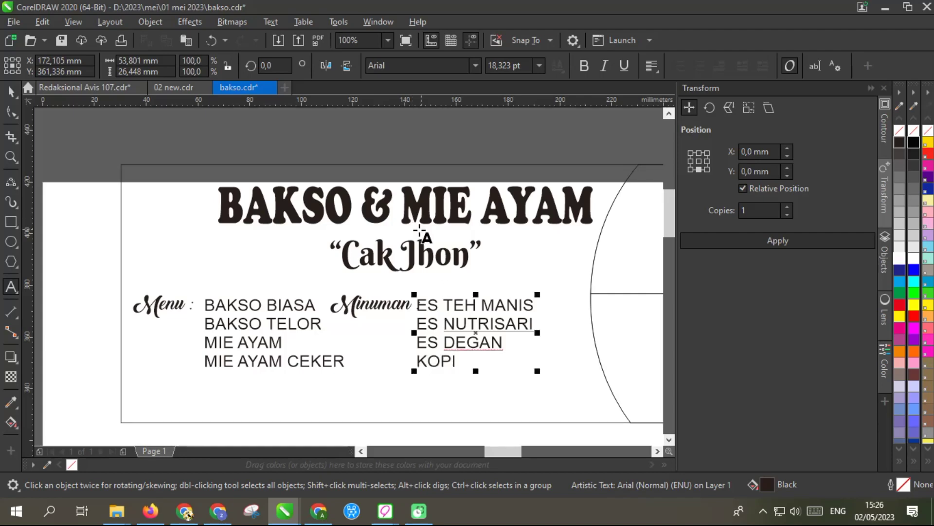
Move the drinks list slightly to the right of the "Minuman :" label
click(11, 91)
drag(486, 328, 501, 329)
scroll(396, 355, down, 1)
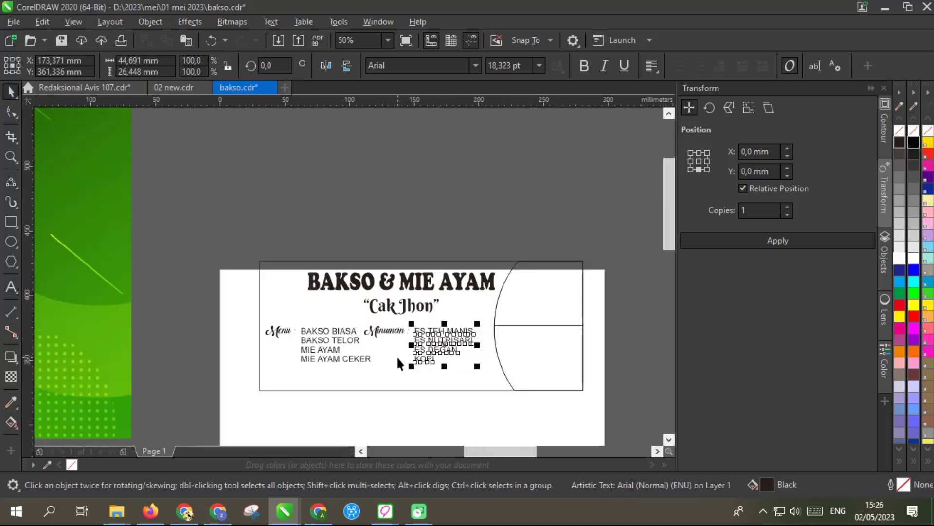
click(509, 419)
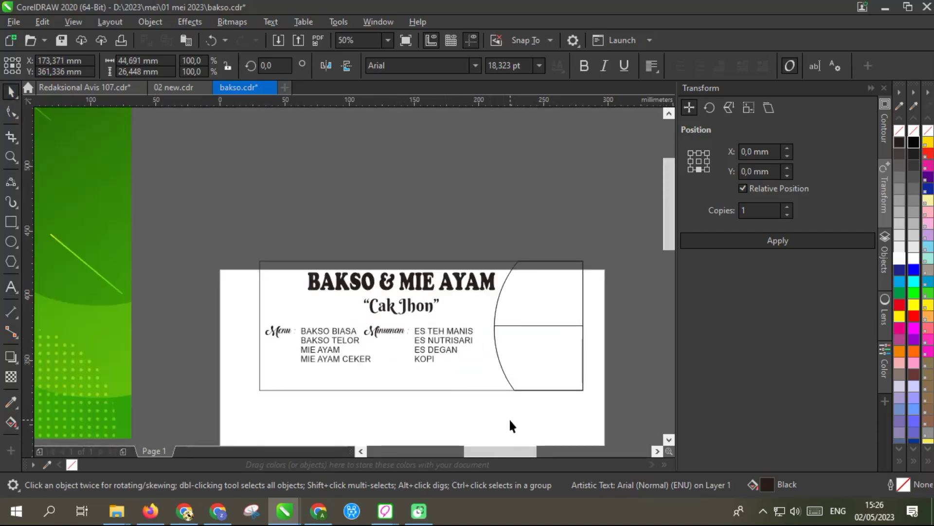
Move both menu labels and their food and drink lists slightly upward together, closer to the headings
drag(259, 314, 259, 315)
scroll(381, 335, up, 3)
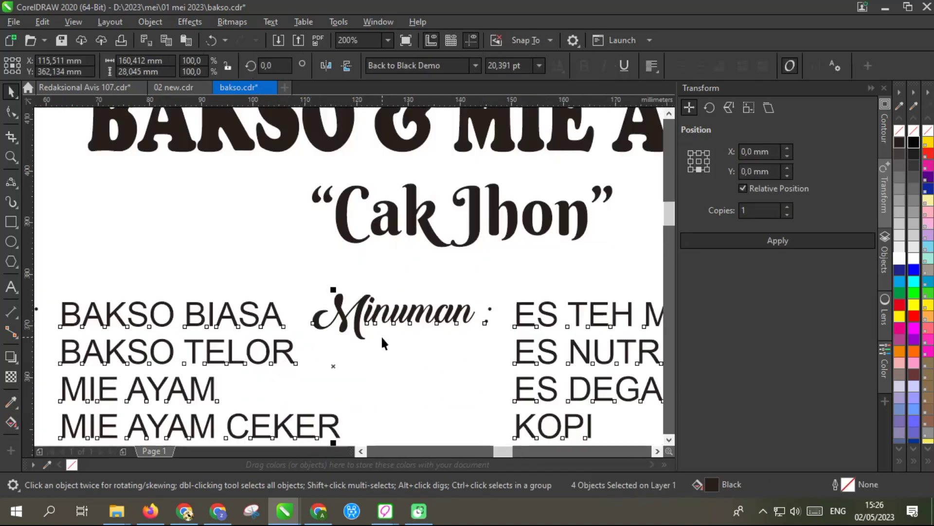
scroll(385, 312, down, 4)
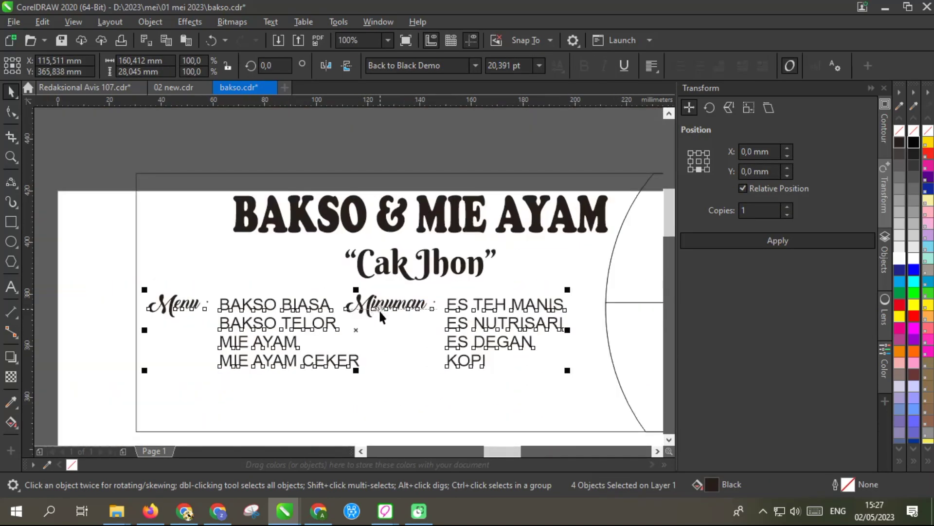
click(332, 209)
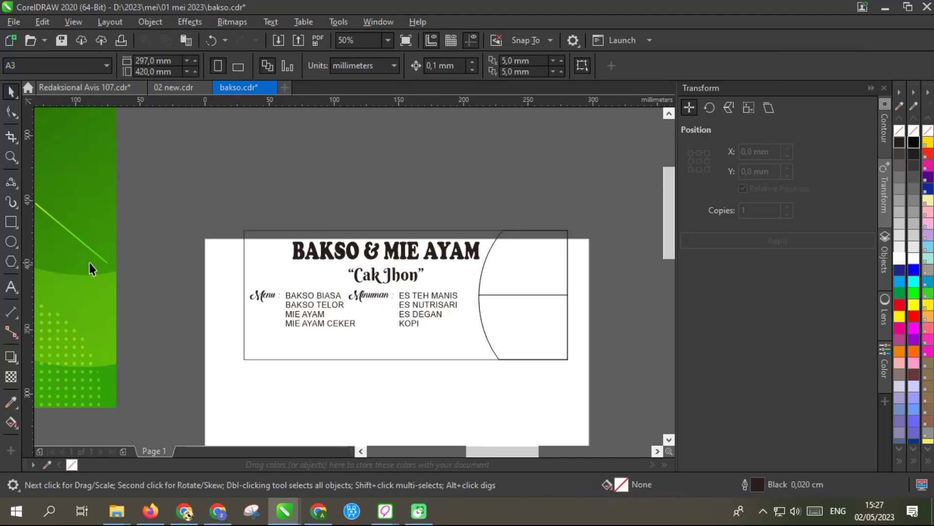
Cut the two curved photo areas at the banner's right end to the clipboard
click(483, 298)
right_click(529, 280)
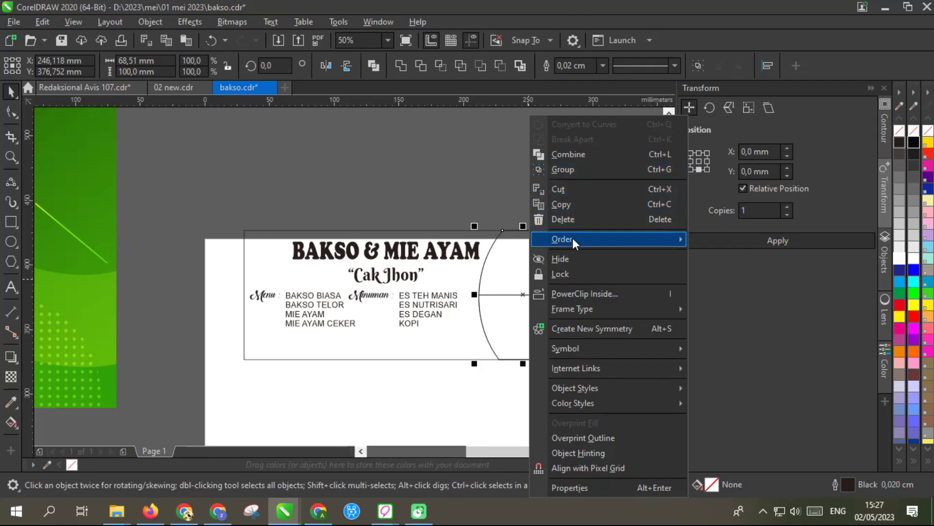
click(563, 190)
Fill the remaining curved shape at the banner's right end with yellow and remove its outline
click(528, 281)
click(900, 317)
right_click(914, 131)
Duplicate the yellow curved shape and offset the copy slightly to the left behind the original
scroll(481, 296, up, 2)
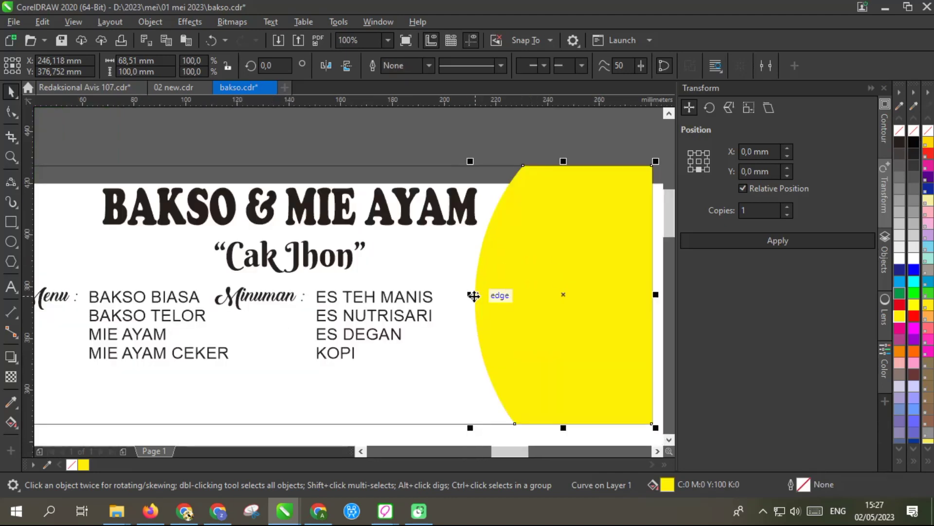
scroll(495, 305, up, 1)
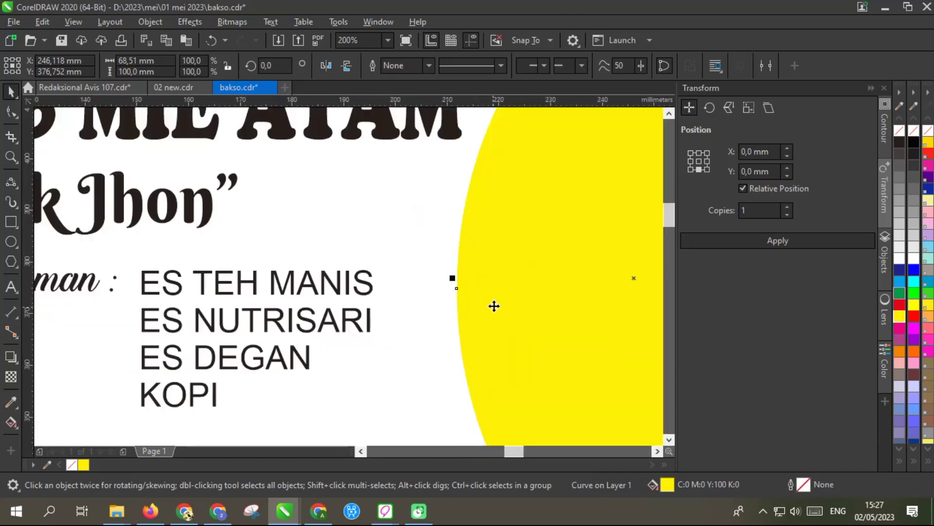
scroll(486, 282, down, 1)
scroll(472, 289, up, 1)
drag(475, 281, 463, 284)
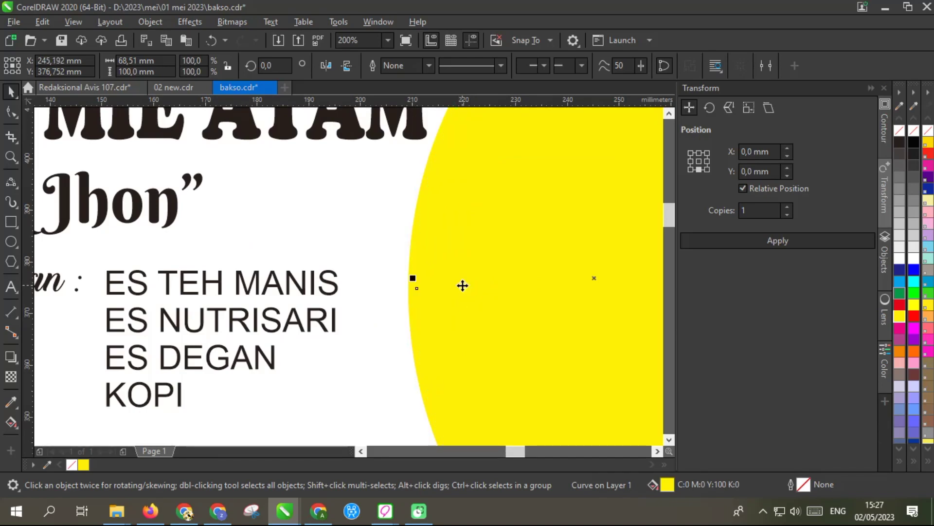
shift+click(366, 387)
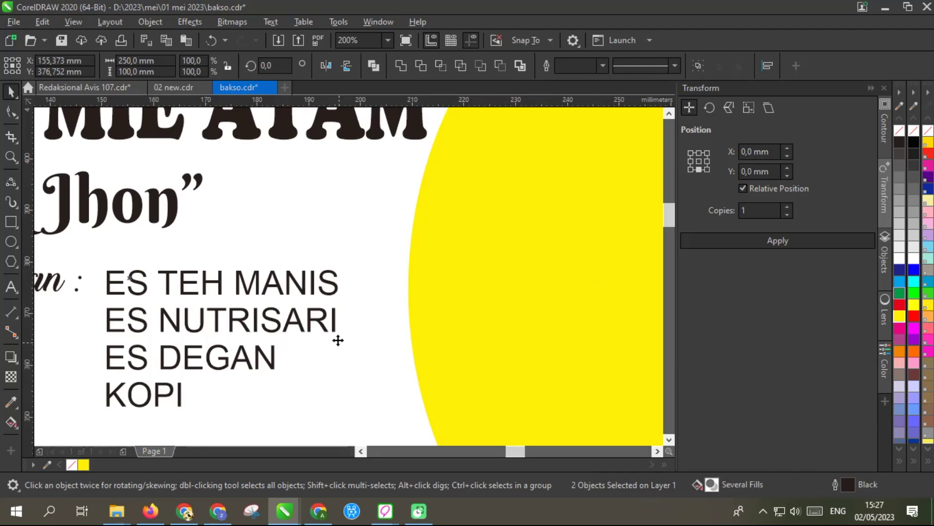
scroll(332, 328, down, 3)
scroll(401, 329, up, 2)
Fill the front curved shape with white, leaving the offset copy as a yellow border
key(Escape)
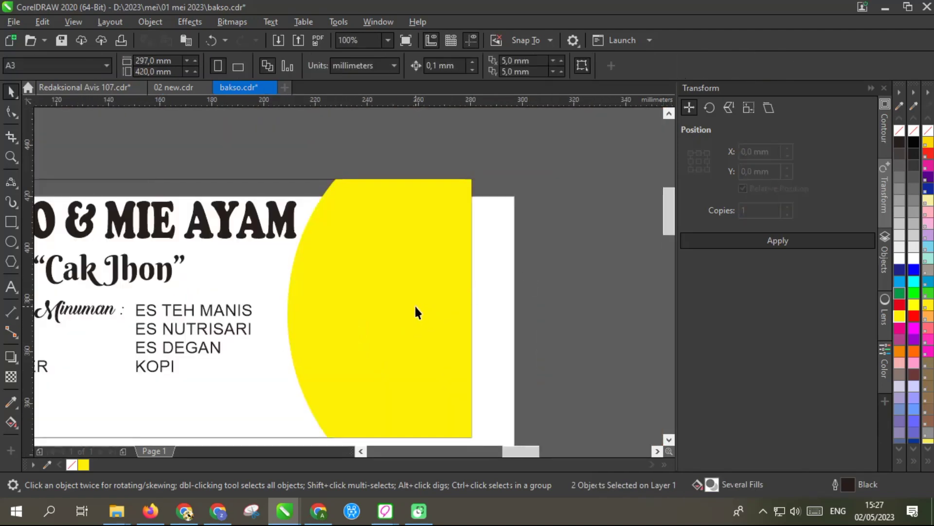
click(416, 313)
click(900, 258)
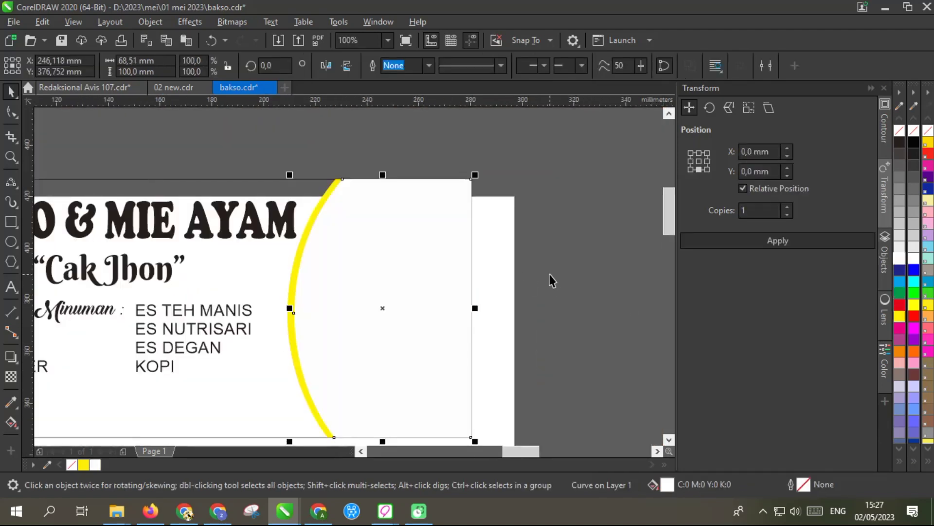
Paste the two photo areas back over the white curved shape and remove their outlines
key(ctrl+v)
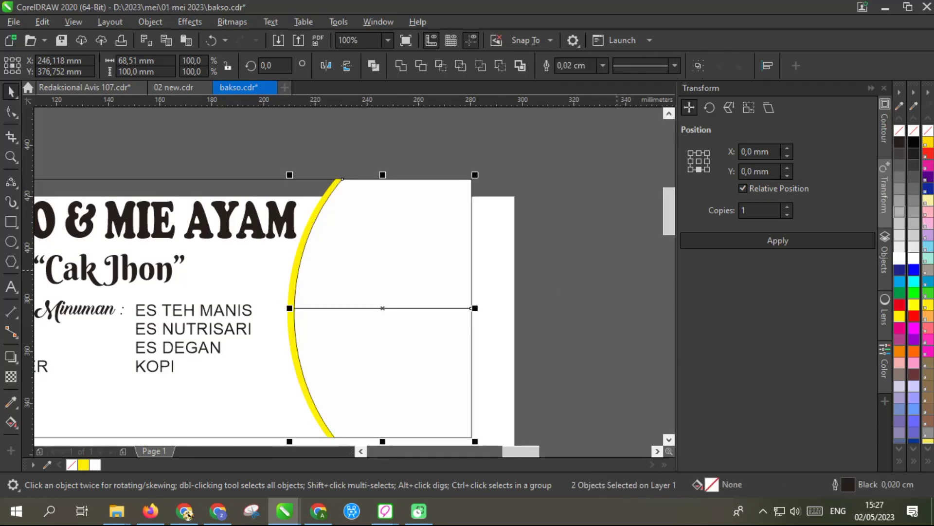
right_click(914, 130)
scroll(506, 280, down, 4)
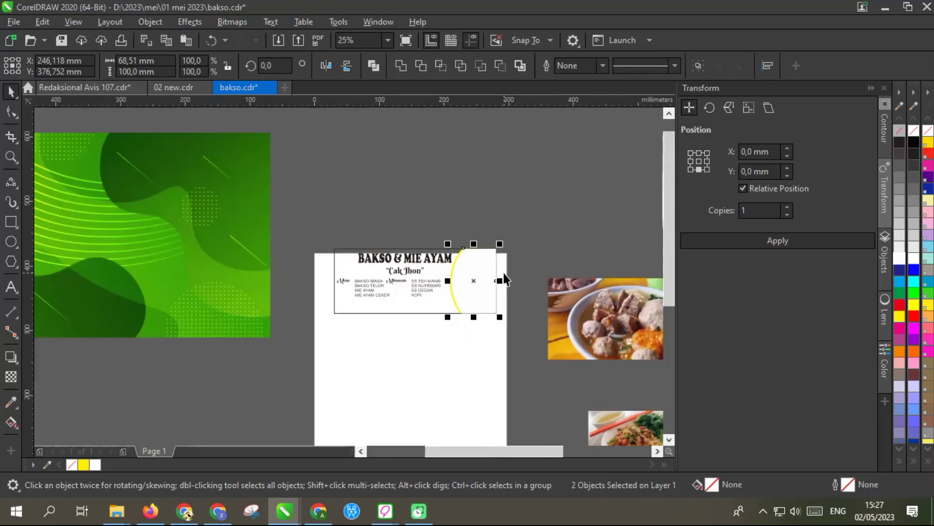
click(265, 271)
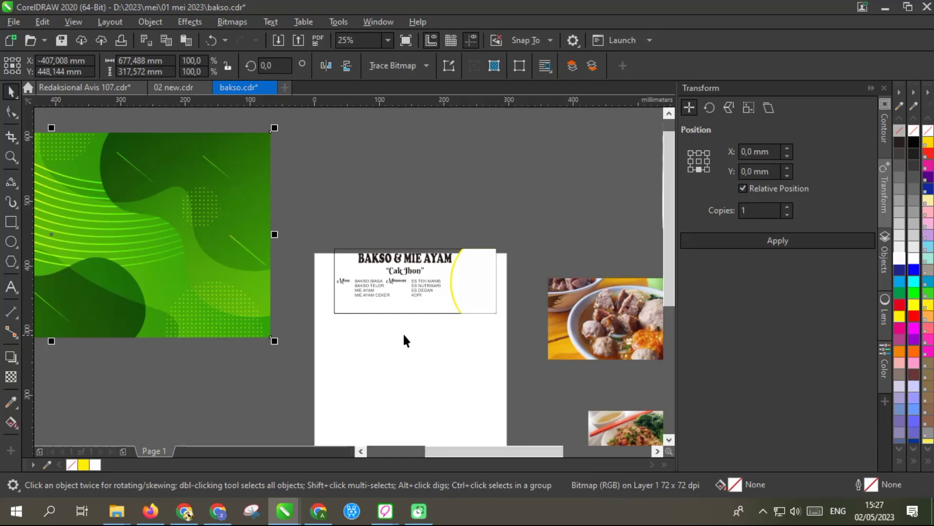
click(398, 306)
scroll(419, 308, up, 2)
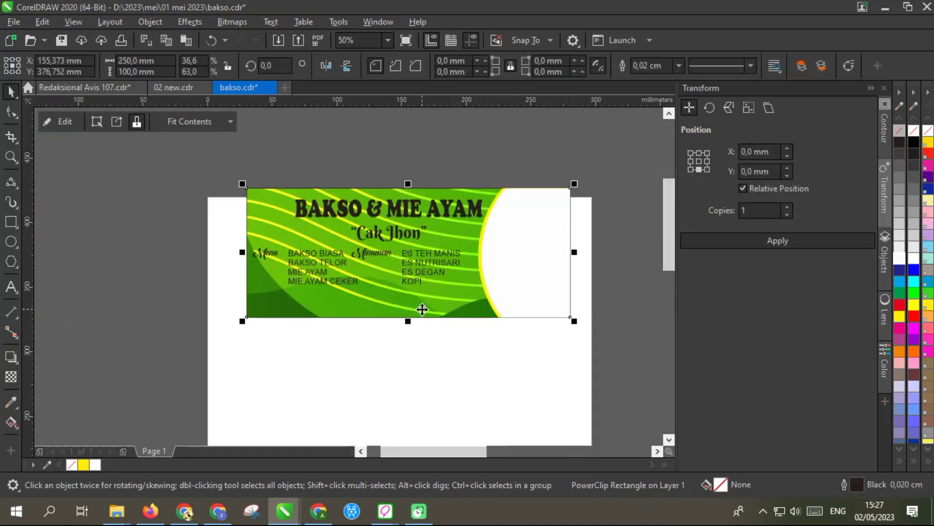
key(ctrl+z)
PowerClip the green wave background image inside the banner rectangle
scroll(420, 299, down, 2)
right_click(189, 286)
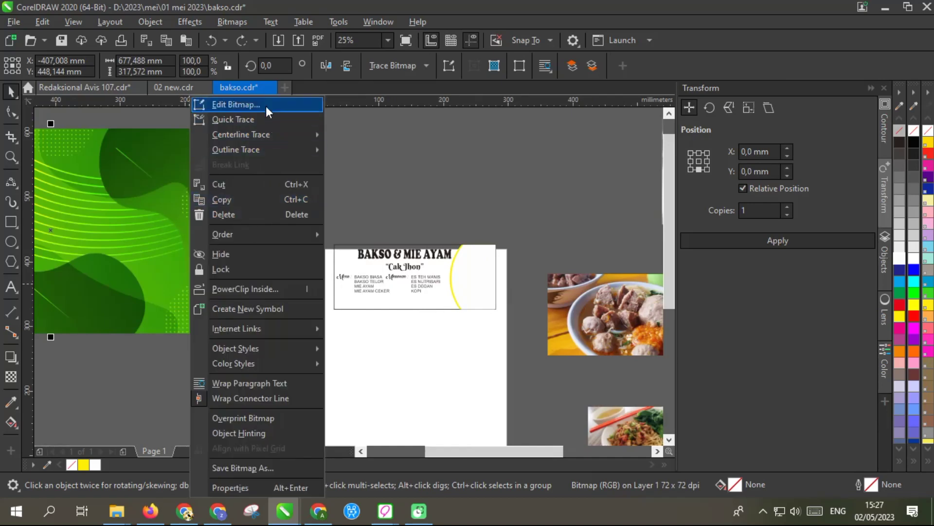
click(258, 290)
click(394, 291)
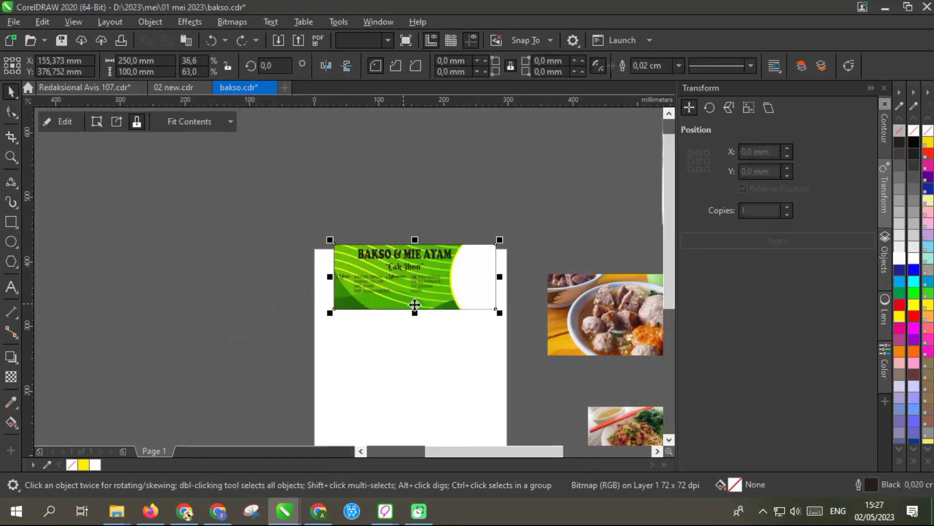
scroll(425, 301, up, 2)
Fit the green background to the banner frame with Fill Proportionally and remove the frame's outline
right_click(424, 301)
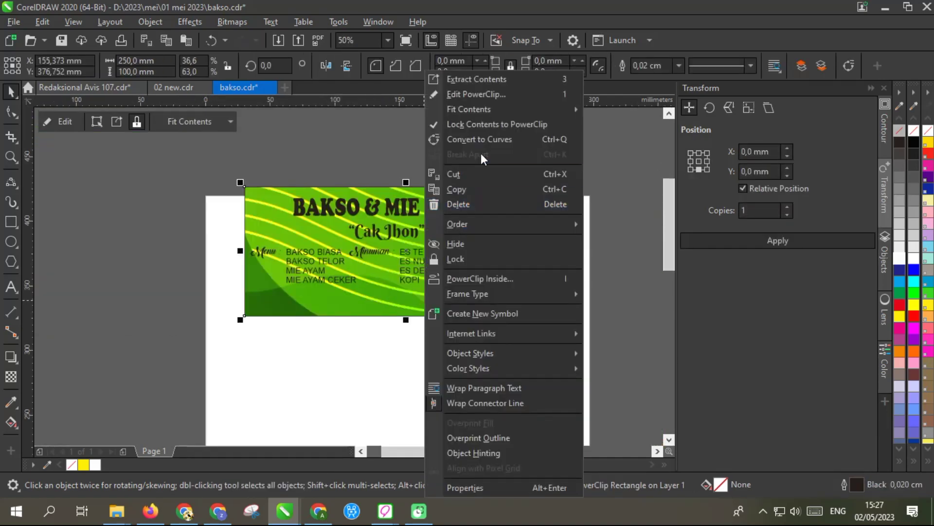
mouse_move(525, 110)
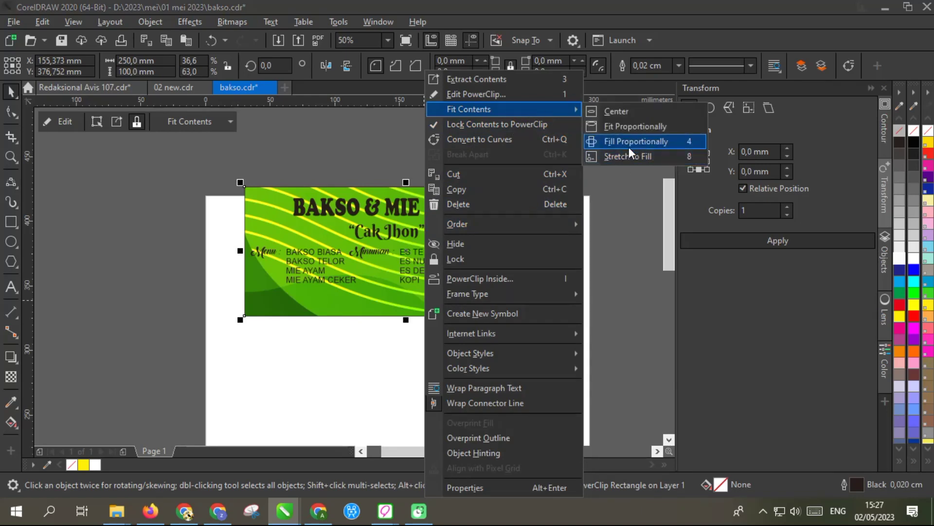
click(628, 156)
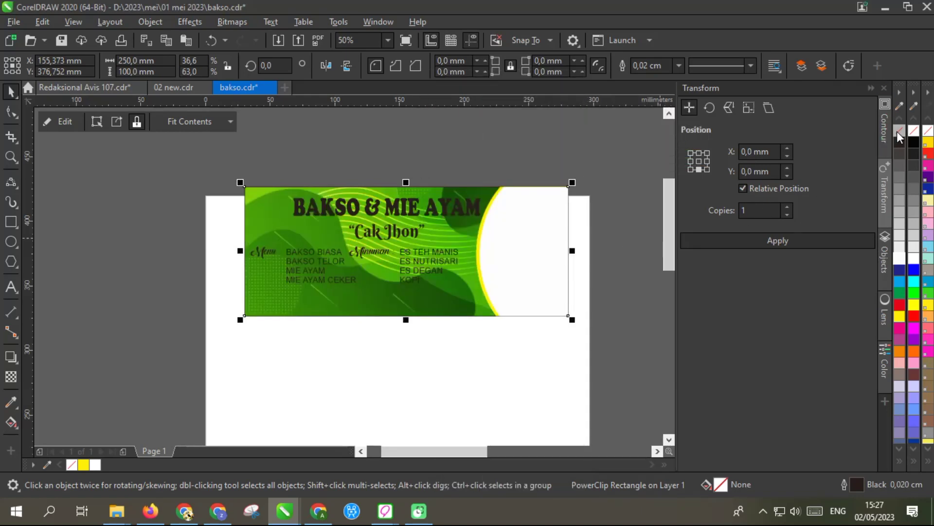
right_click(899, 130)
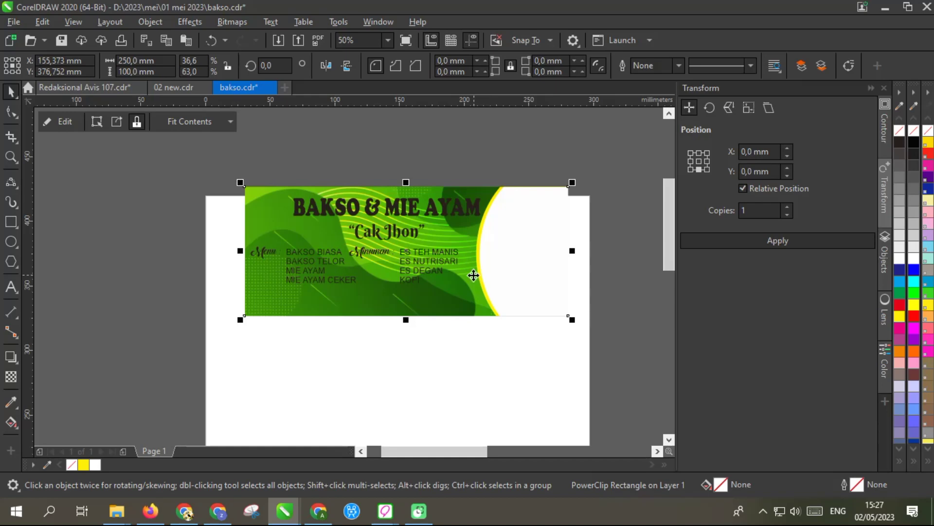
Edit the PowerClip contents, enlarging and repositioning the green background so its wave lines run behind the text, and finish editing
double_click(451, 305)
click(452, 305)
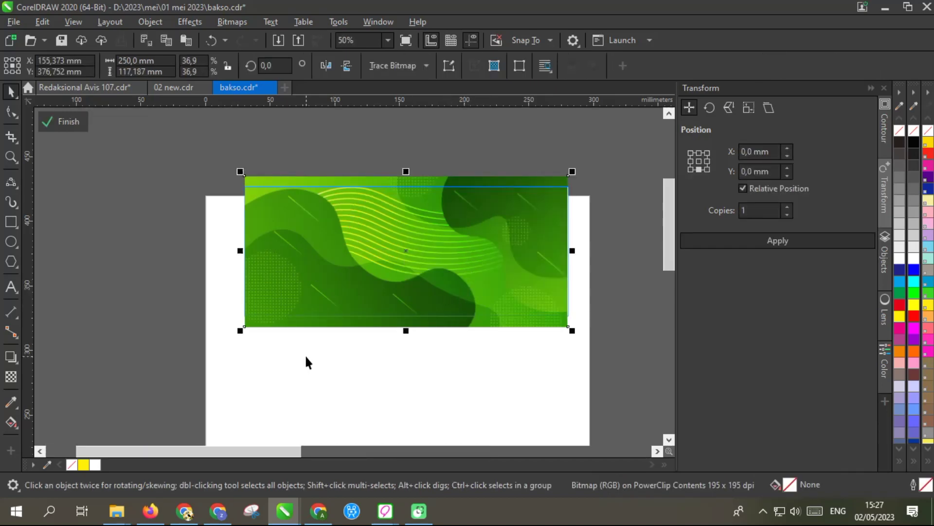
drag(242, 332, 117, 388)
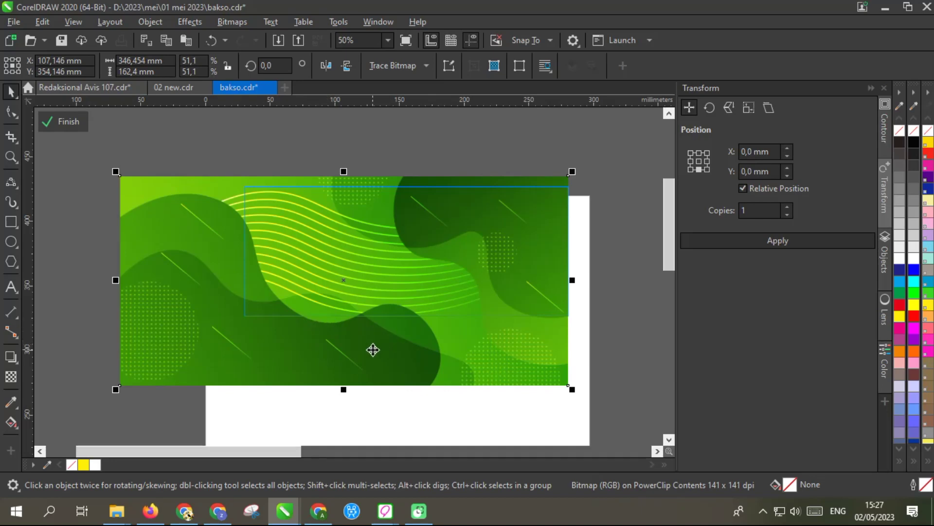
drag(573, 171, 546, 188)
mouse_move(484, 294)
mouse_down()
mouse_move(476, 295)
mouse_move(480, 285)
mouse_up()
ctrl+click(481, 291)
Examine the banner's headings and curved photo area and the food photos placed beside the page
scroll(515, 245, up, 2)
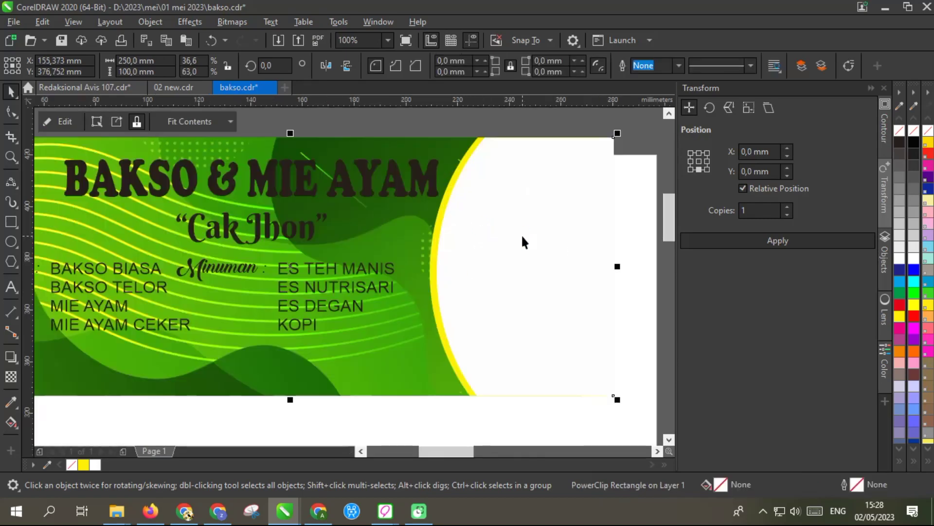
scroll(521, 239, down, 4)
scroll(333, 236, up, 2)
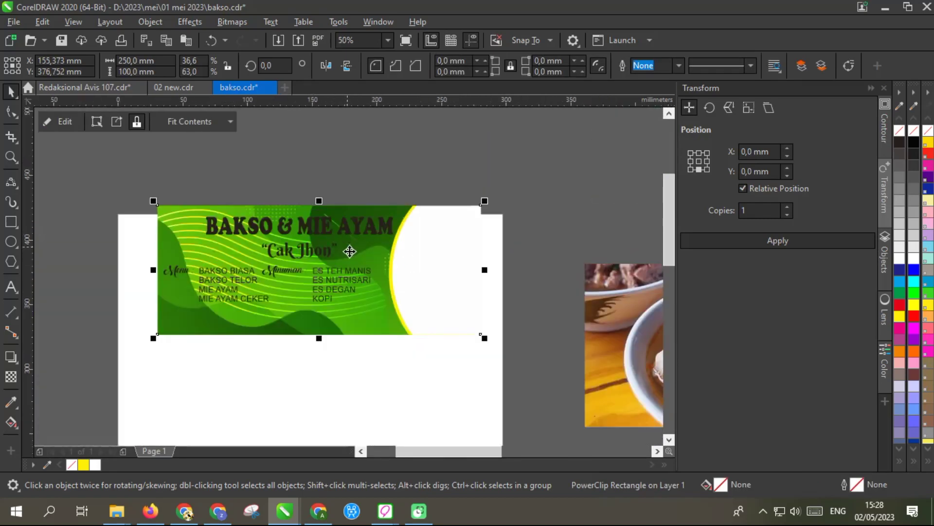
scroll(346, 275, down, 5)
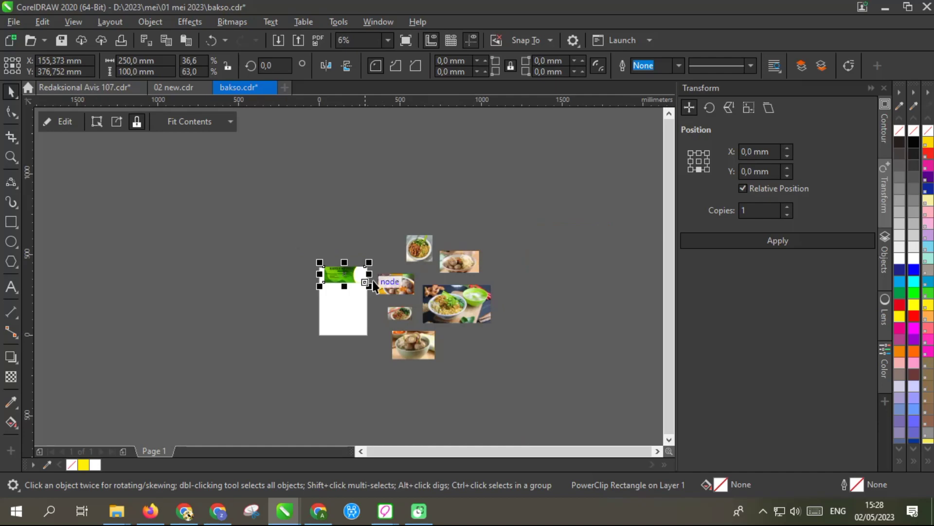
scroll(431, 295, up, 2)
click(461, 310)
drag(474, 316, 479, 326)
scroll(387, 272, up, 2)
scroll(387, 271, down, 1)
click(385, 267)
scroll(431, 281, down, 1)
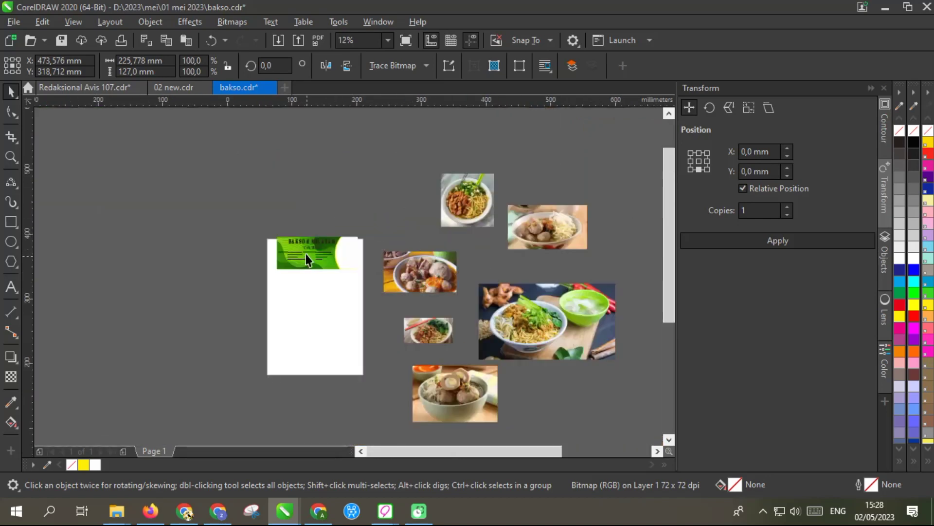
scroll(305, 255, up, 6)
click(346, 195)
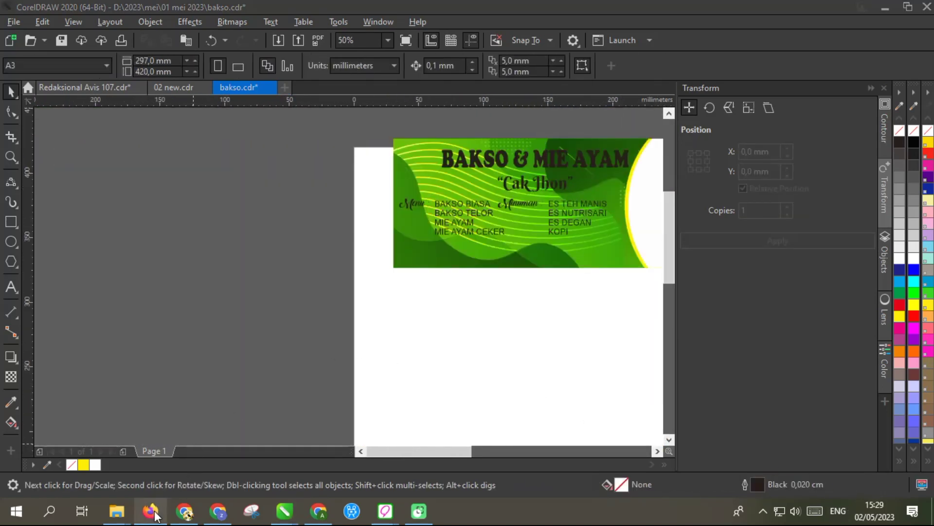
Switch to Firefox and bring the cartoon bakso seller image from the "LOGO BAKSO PNG" search into the CorelDRAW document
click(150, 511)
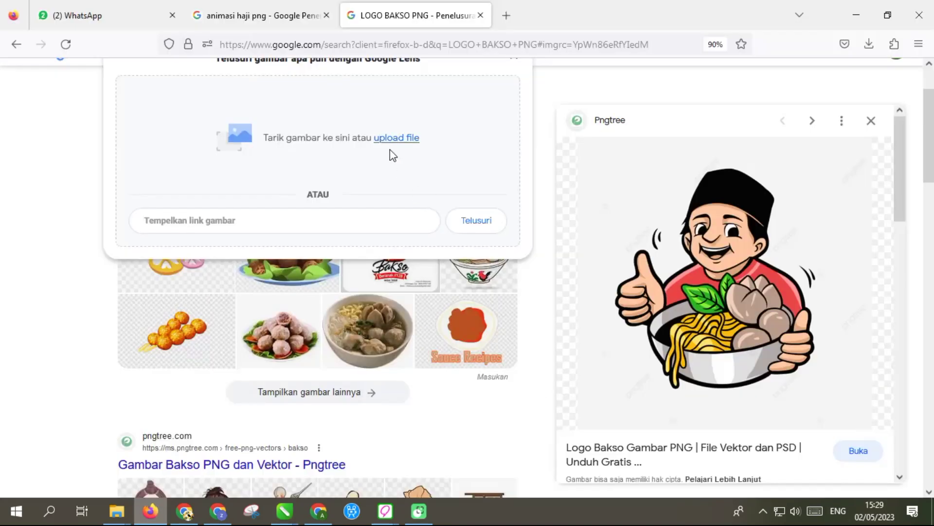
mouse_move(600, 281)
mouse_down()
mouse_move(452, 455)
mouse_move(291, 509)
mouse_move(289, 341)
mouse_up()
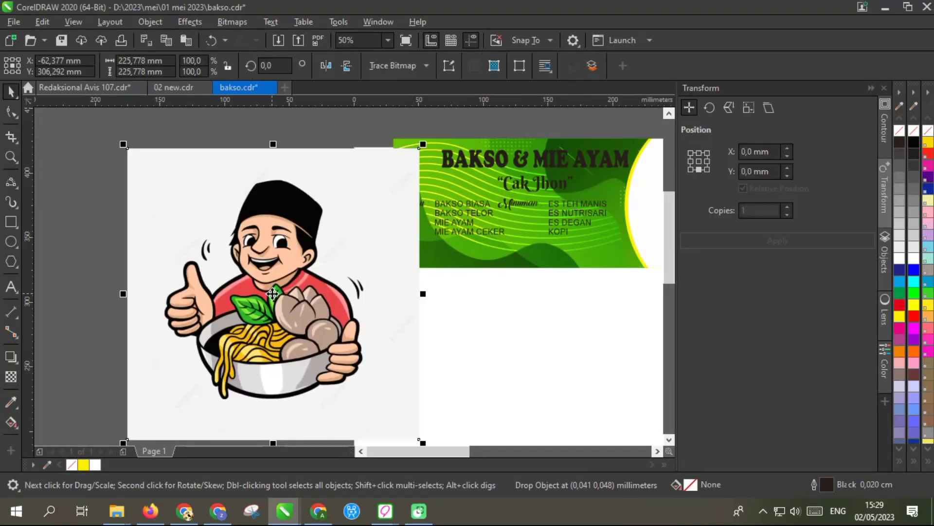
Outline-trace the bakso seller image as Clipart, removing the background colour automatically and deleting the original
click(391, 66)
mouse_move(460, 115)
click(519, 159)
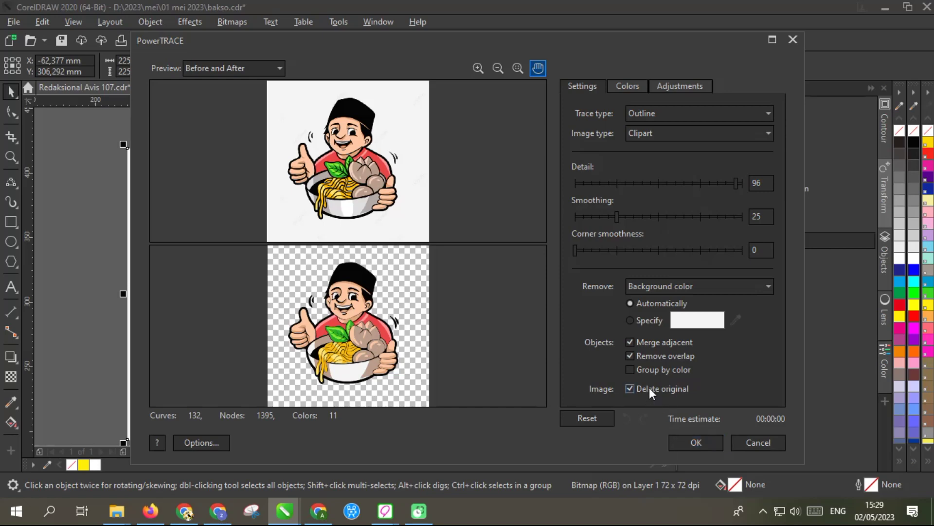
click(696, 442)
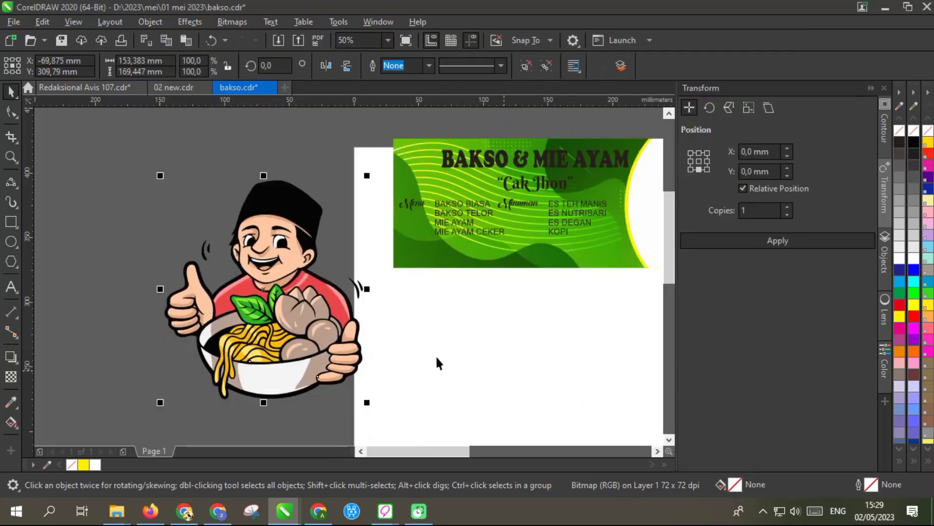
Shrink the traced bakso seller to about 40.5 mm wide and place it at the banner's upper-left corner beside the heading
mouse_move(361, 353)
mouse_down()
mouse_move(283, 270)
mouse_move(431, 177)
mouse_up()
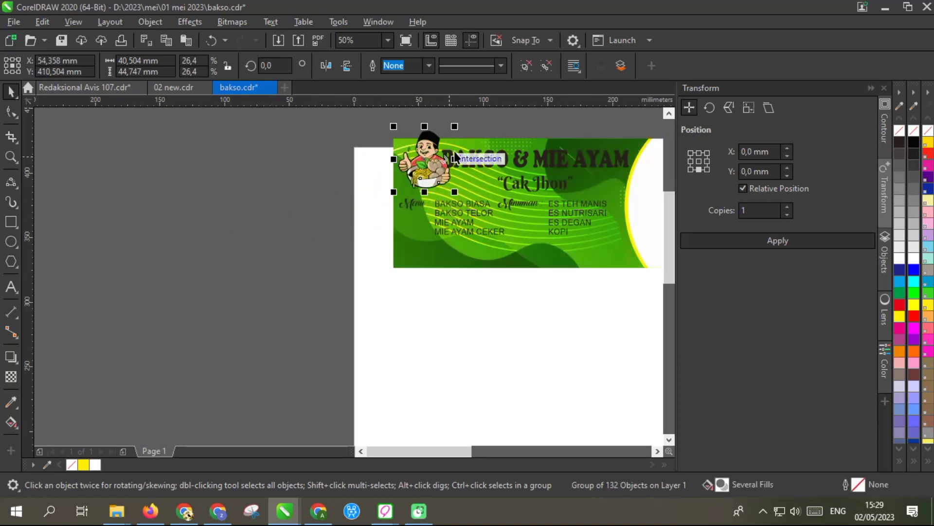
scroll(464, 129, up, 2)
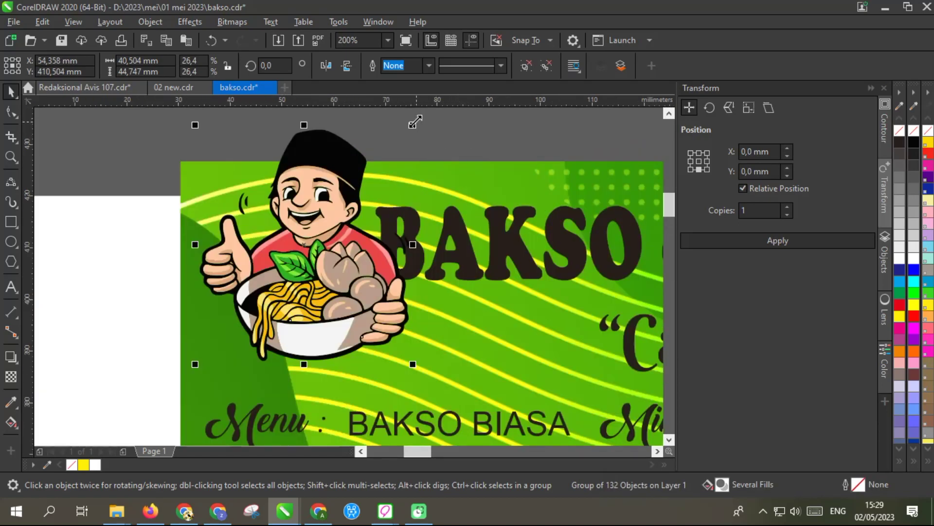
Mirror the bakso seller mascot horizontally and shrink it to about 34.2 mm wide at the banner's upper-left corner
click(329, 65)
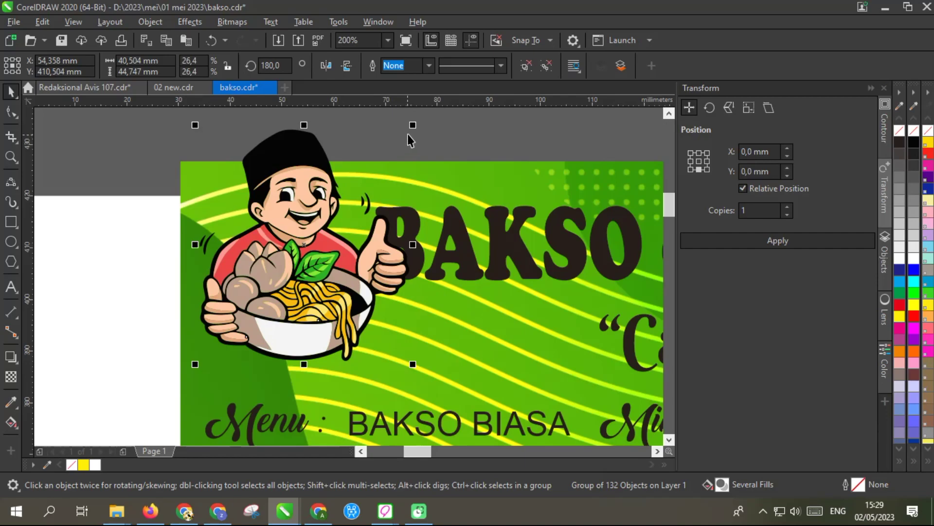
drag(417, 127, 388, 174)
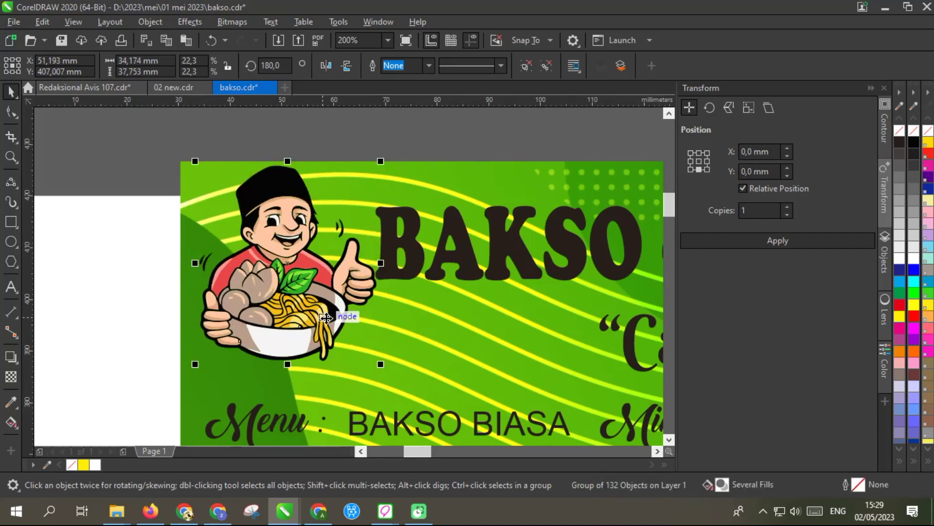
Apply a vertical fountain transparency to the green background bitmap inside its PowerClip and fill the frame rectangle with yellow
scroll(266, 285, down, 1)
click(353, 309)
right_click(355, 310)
click(389, 95)
click(383, 307)
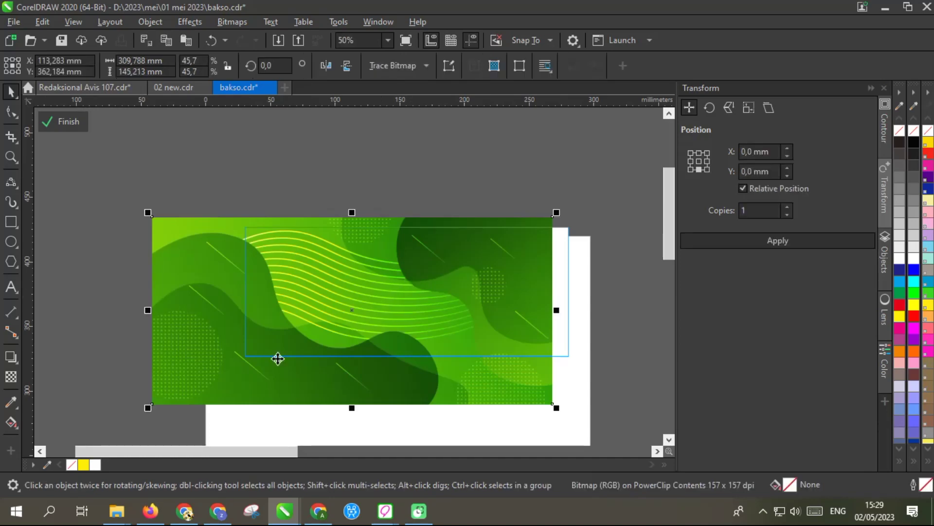
click(11, 377)
drag(362, 372, 384, 146)
click(12, 91)
click(47, 116)
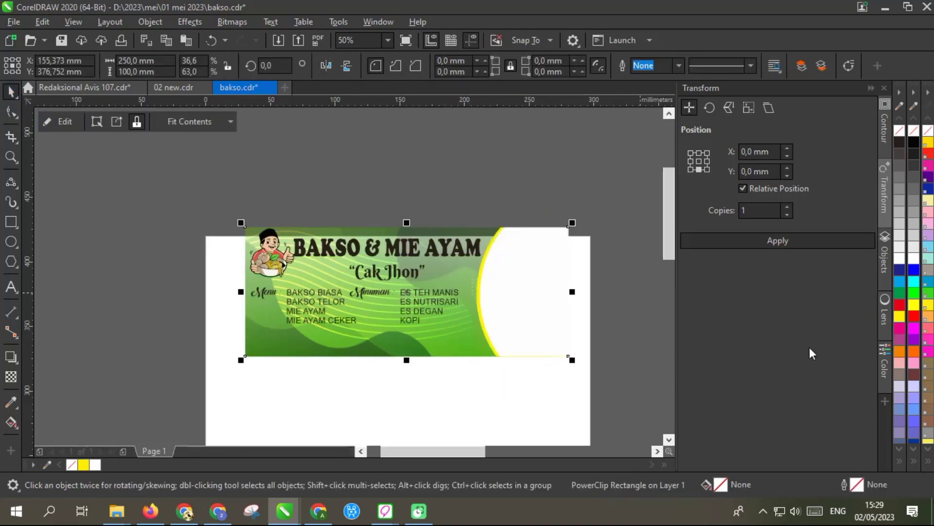
click(900, 317)
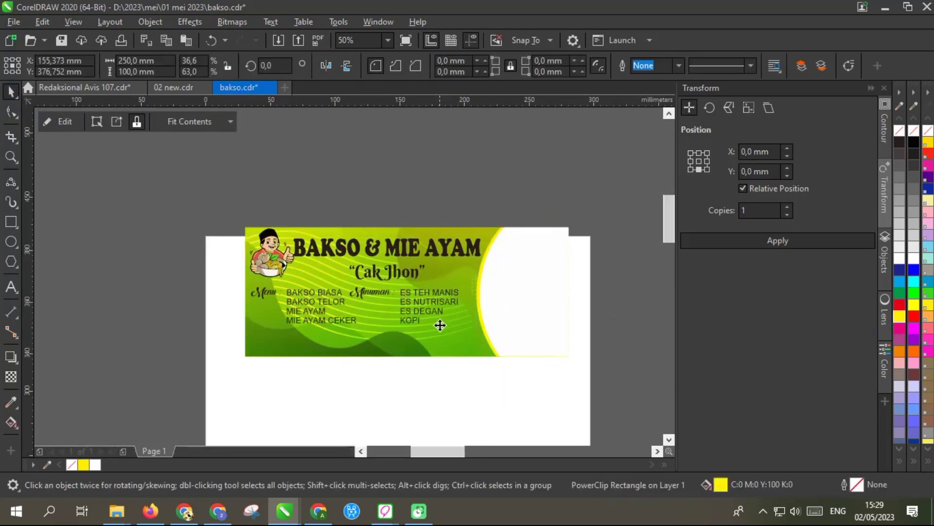
scroll(440, 325, up, 3)
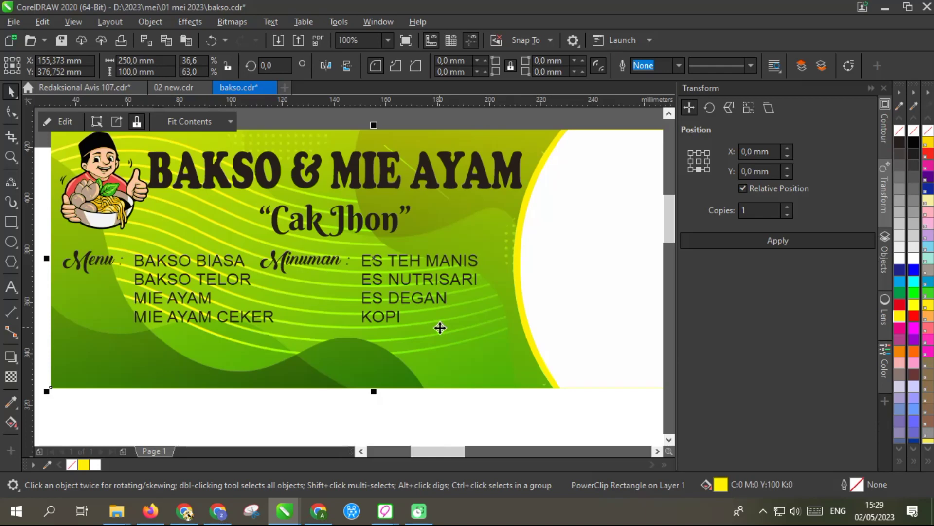
Edit the background PowerClip again and shorten the bitmap's fountain transparency to about 83.1°, fading it out toward the banner's upper edge
right_click(444, 334)
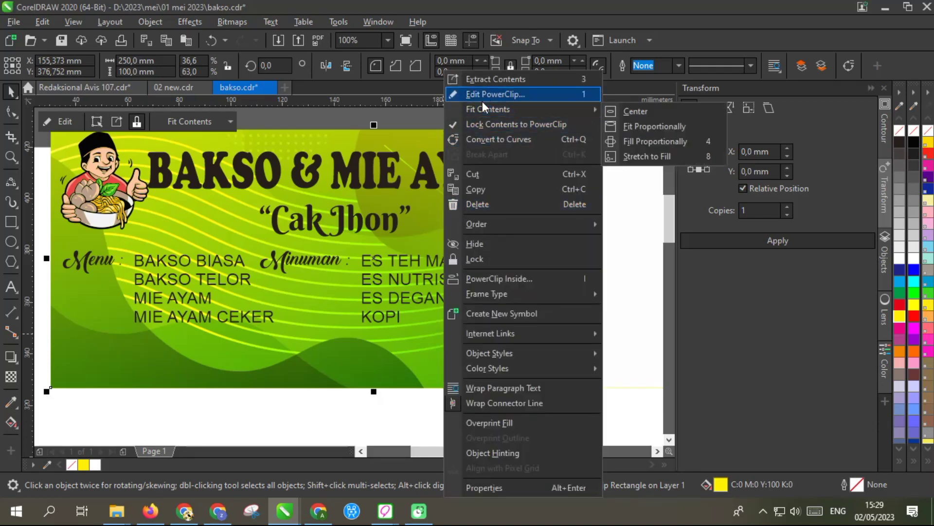
click(483, 100)
click(410, 334)
click(12, 378)
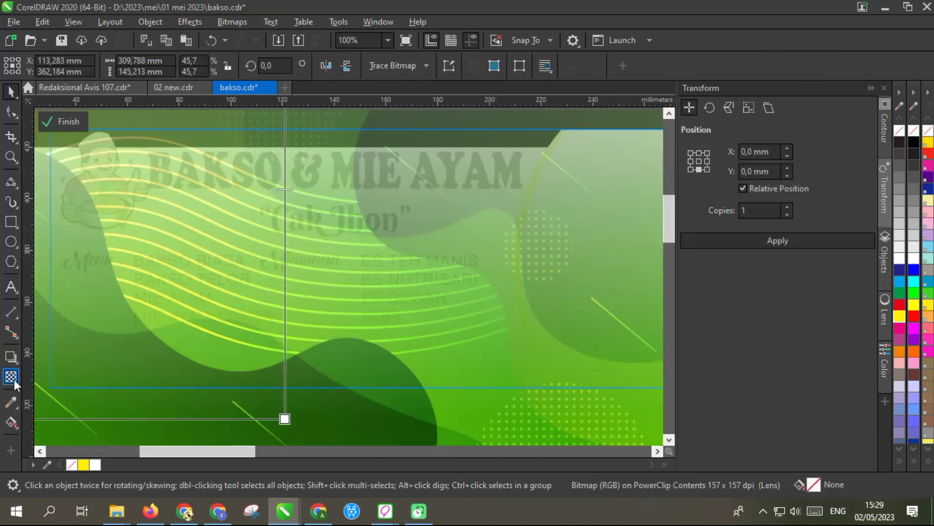
scroll(341, 346, down, 1)
drag(312, 381, 312, 312)
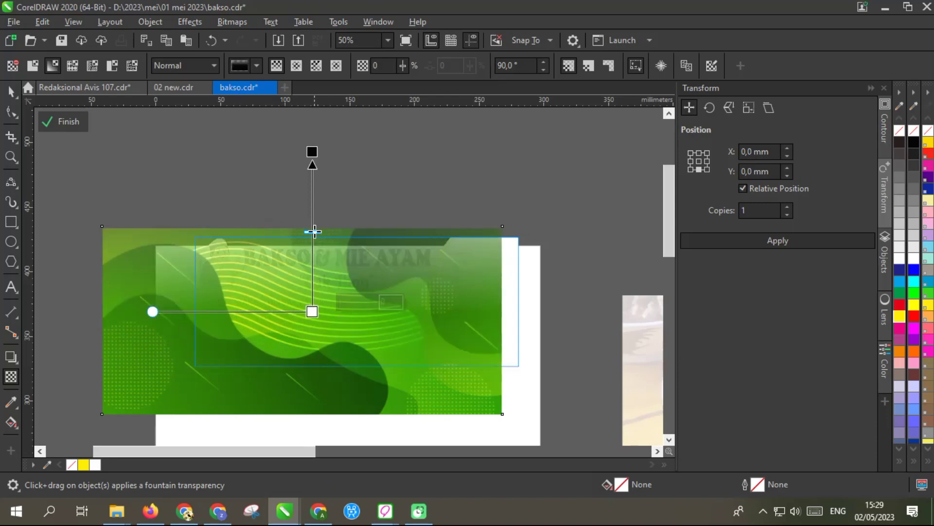
drag(312, 151, 332, 226)
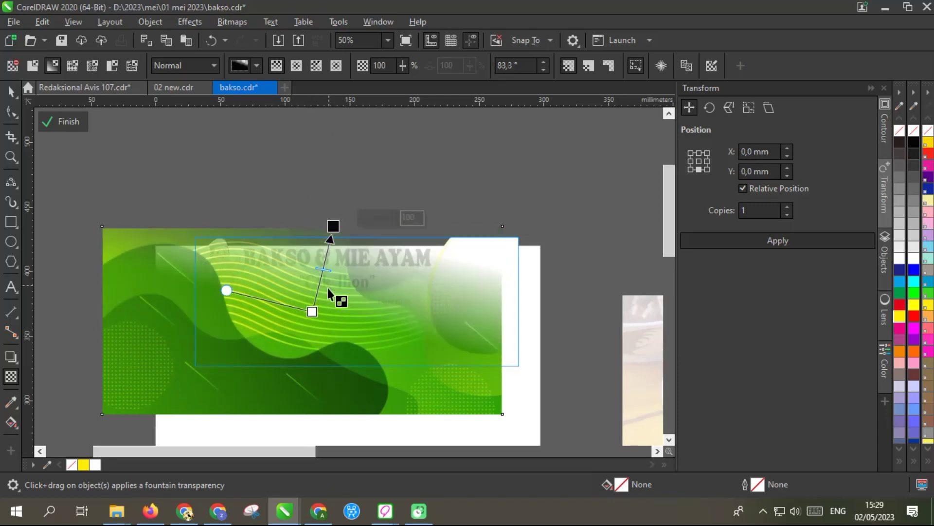
drag(312, 312, 302, 339)
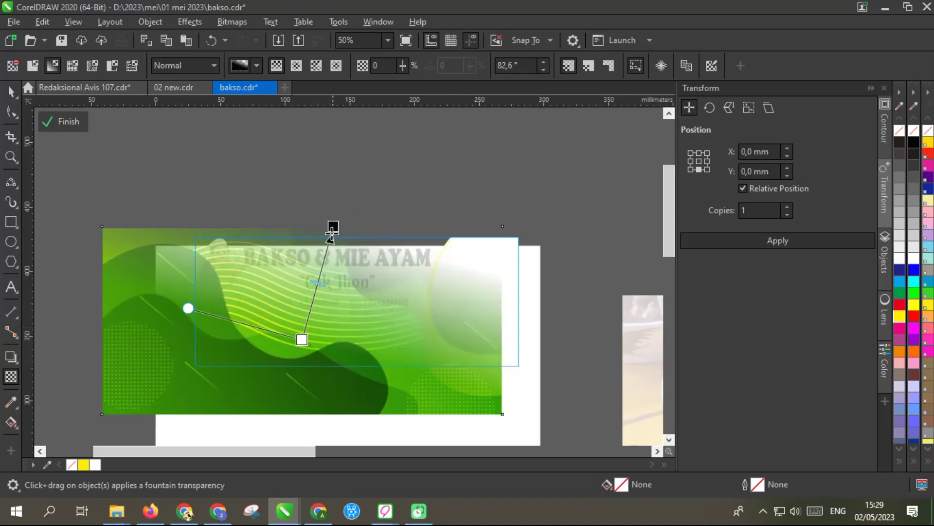
drag(333, 225, 329, 239)
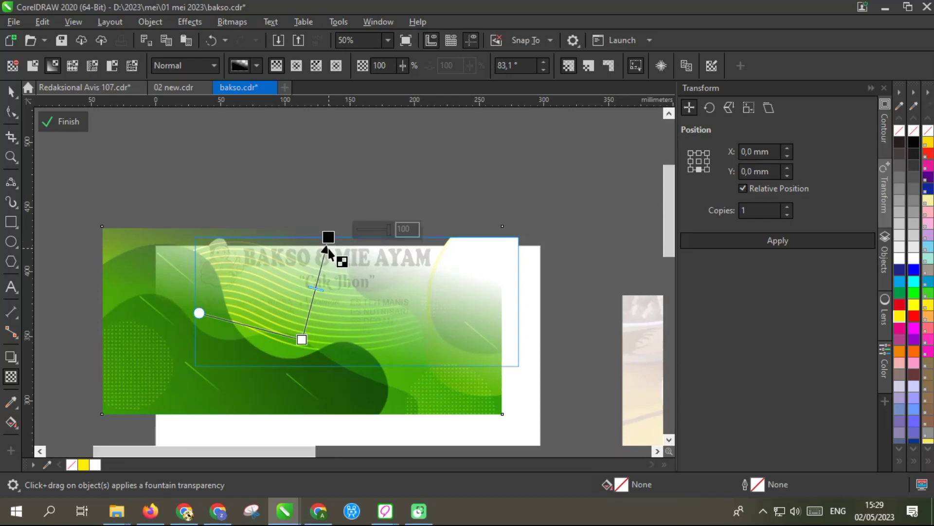
click(68, 122)
scroll(357, 333, up, 2)
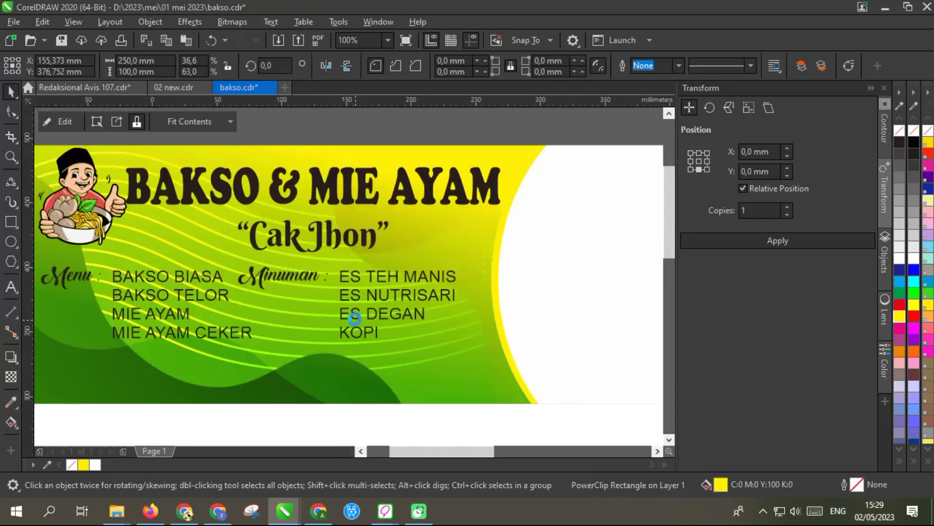
Recolour the curved yellow border beside the photo area red (C0 M100 Y100 K0)
scroll(424, 291, down, 2)
scroll(423, 288, up, 2)
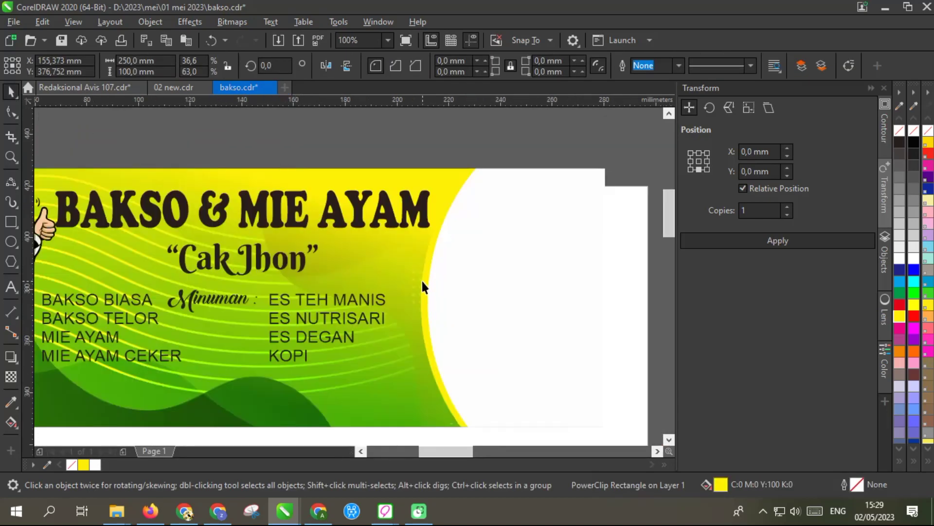
click(900, 306)
Move the bakso bowl photo next to the banner and PowerClip it inside the upper curved photo area
scroll(396, 320, down, 2)
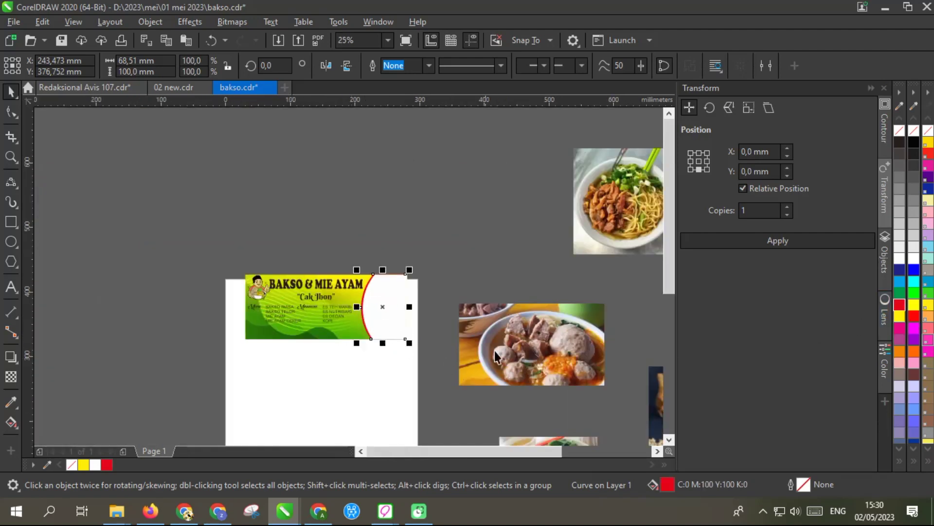
click(531, 349)
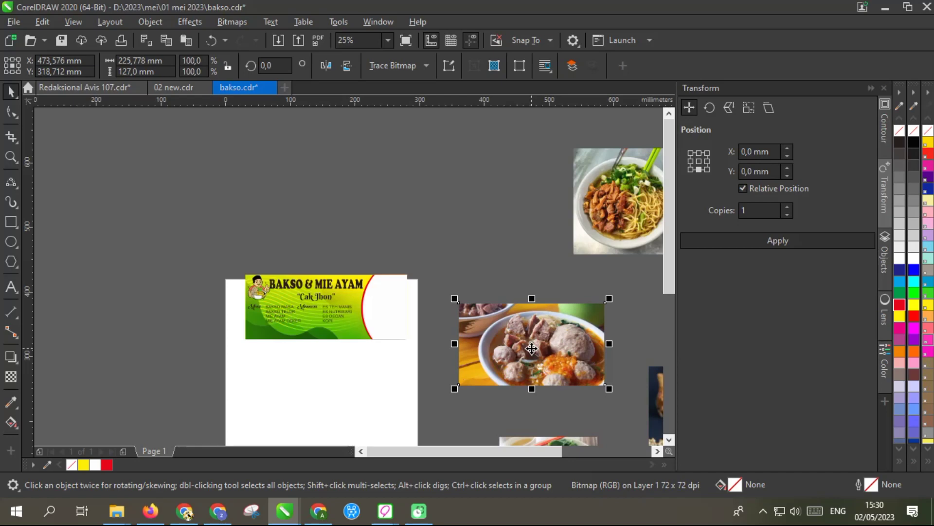
drag(531, 349, 512, 296)
scroll(512, 296, up, 1)
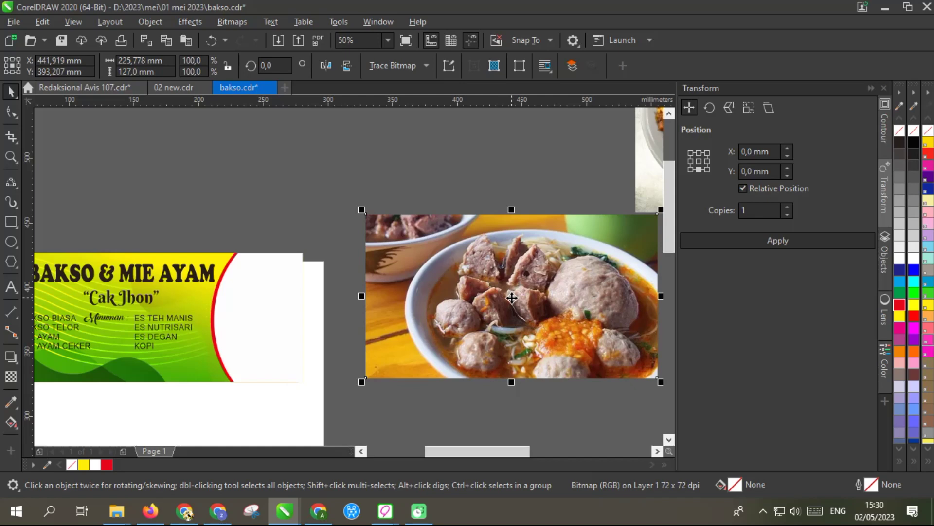
right_click(512, 298)
click(438, 271)
right_click(438, 271)
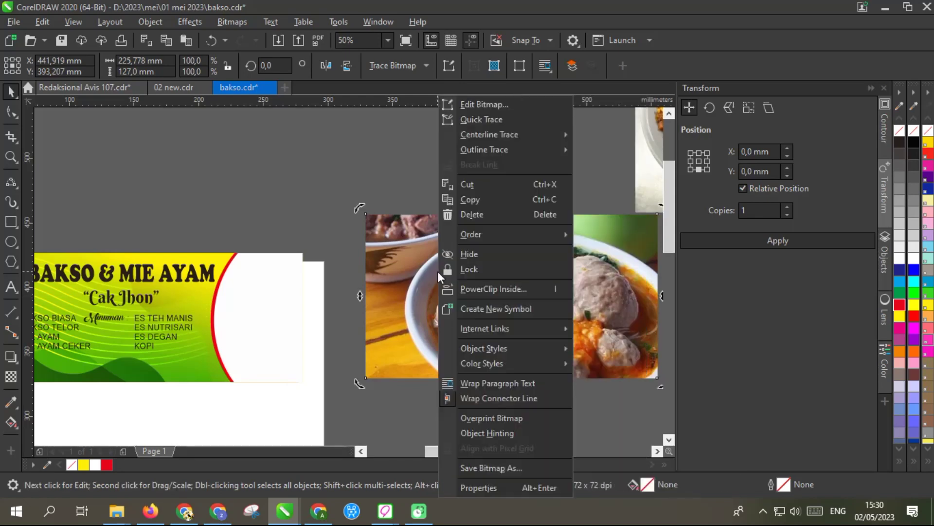
click(494, 288)
click(270, 276)
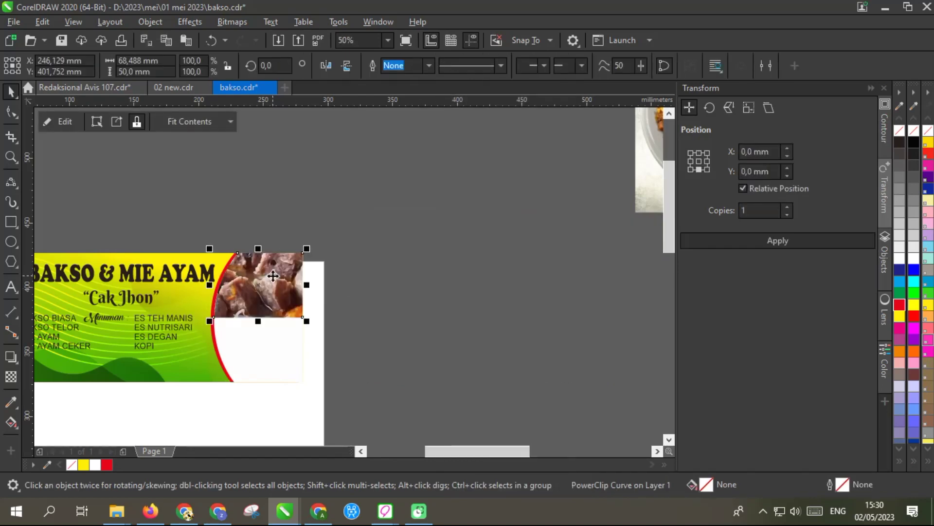
Fit the bakso photo to the upper curved frame with Fill Proportionally
right_click(273, 276)
mouse_move(378, 110)
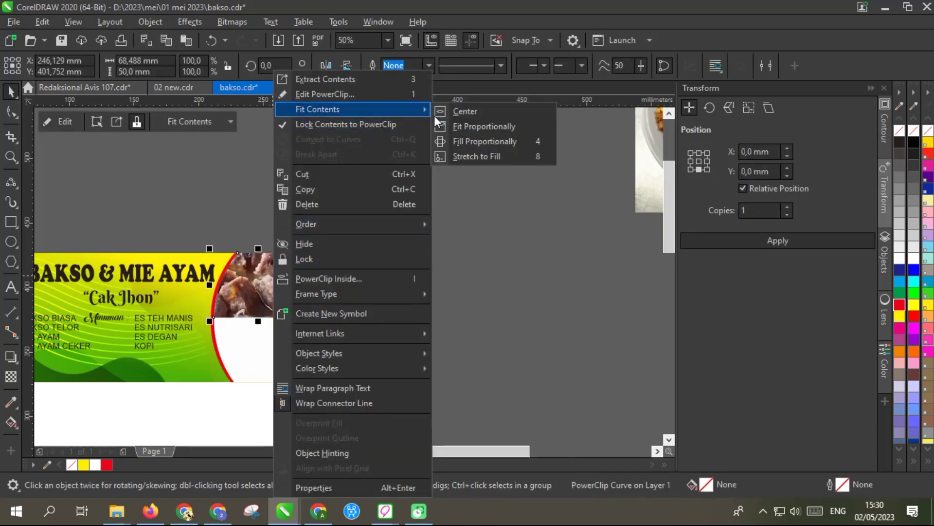
click(466, 144)
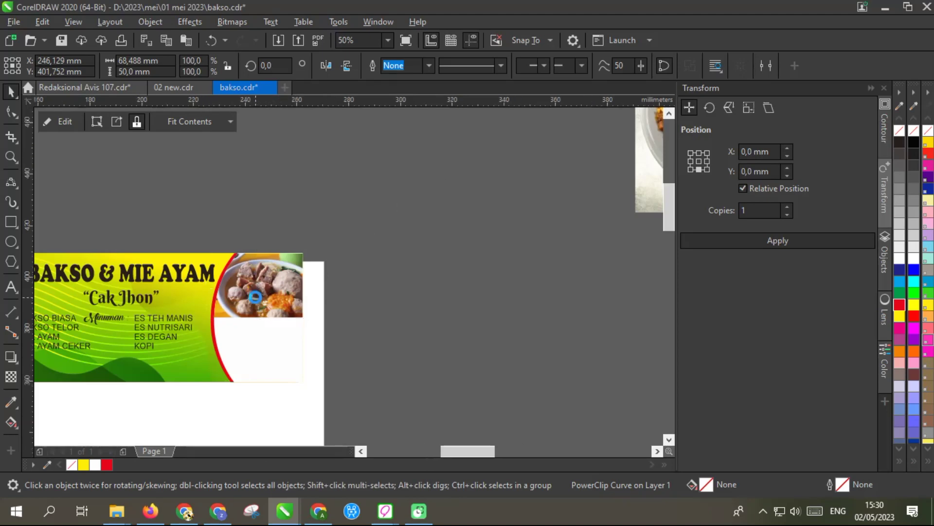
scroll(255, 297, up, 1)
Move the mie ayam photo with the red chopsticks up beside the banner's photo area
scroll(263, 287, down, 2)
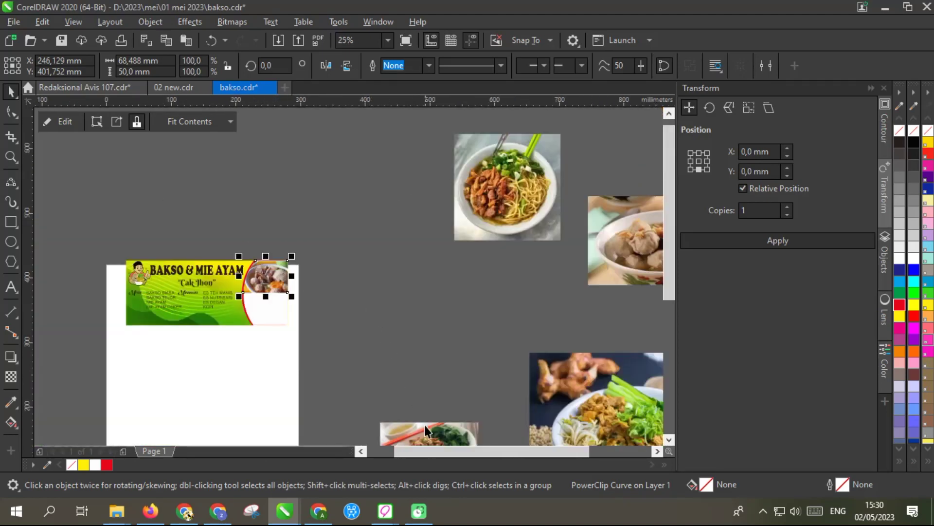
click(425, 430)
drag(425, 430, 358, 300)
scroll(340, 320, up, 1)
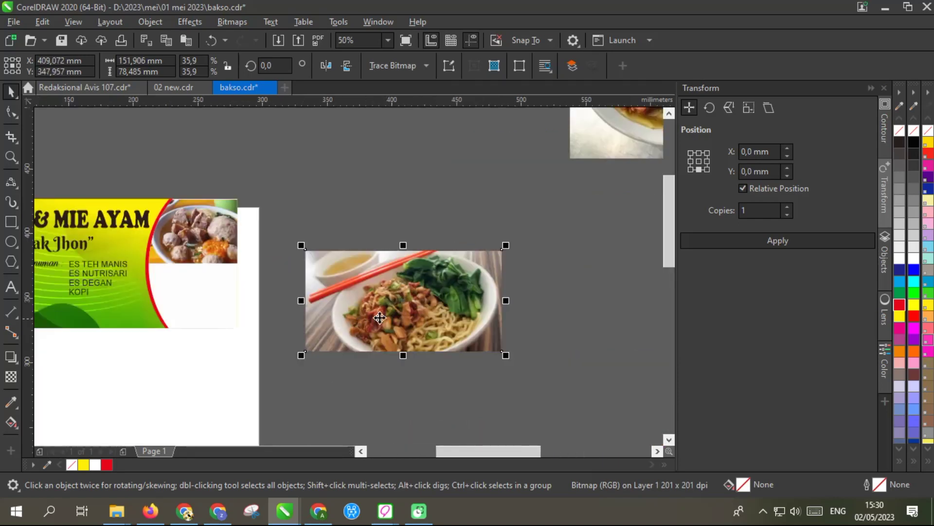
right_click(392, 310)
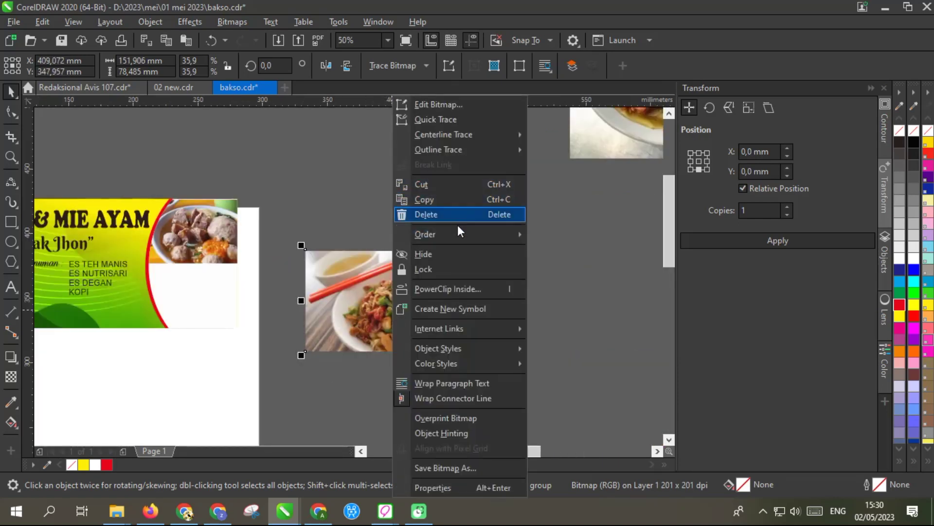
click(347, 279)
Brighten the mie ayam photo with the Tone Curve adjustment, raising the RGB curve's middle point to X 110, Y 159
click(191, 21)
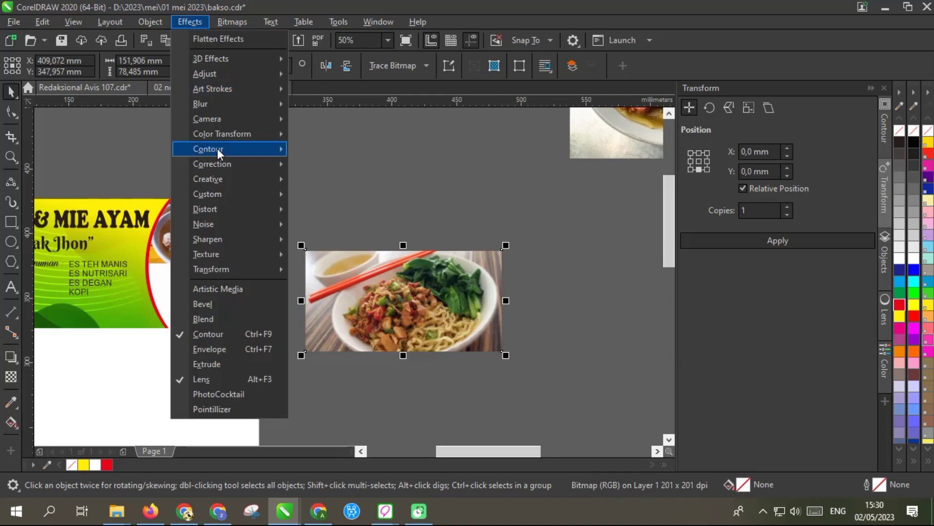
mouse_move(241, 73)
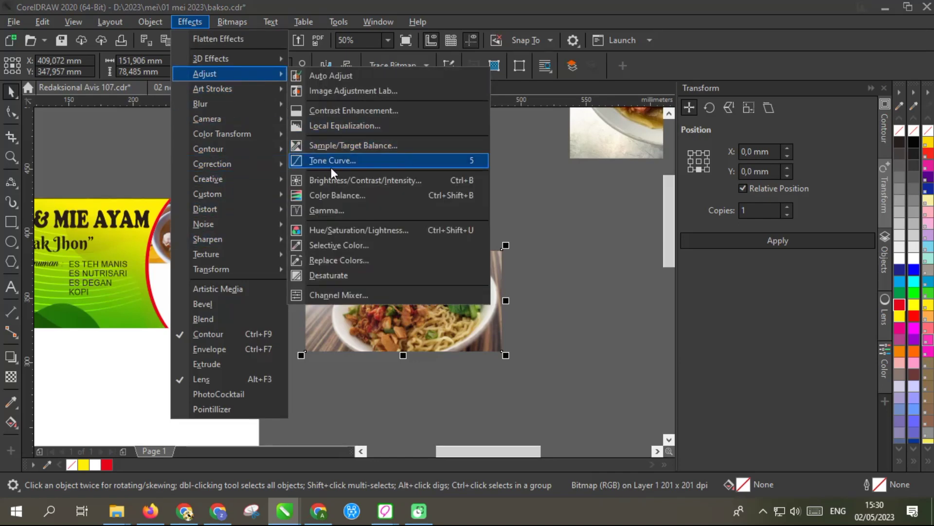
click(333, 162)
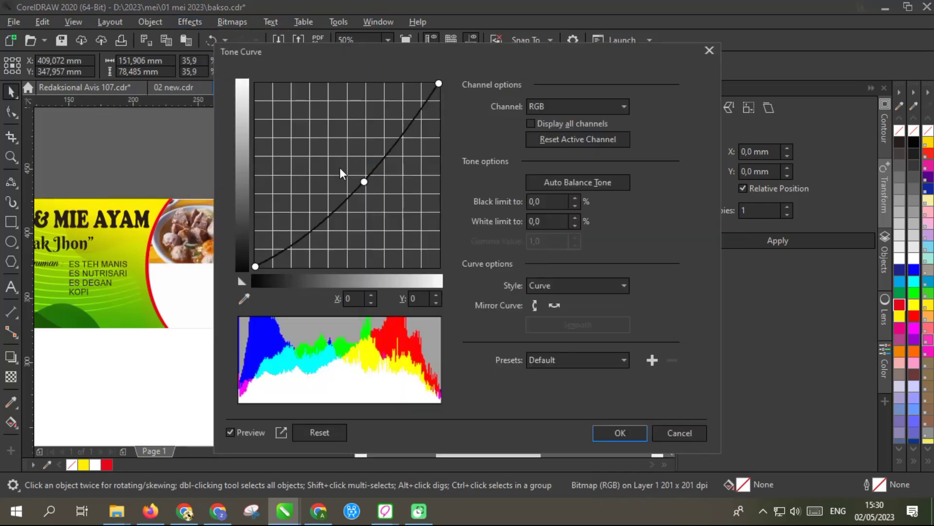
drag(366, 182, 335, 150)
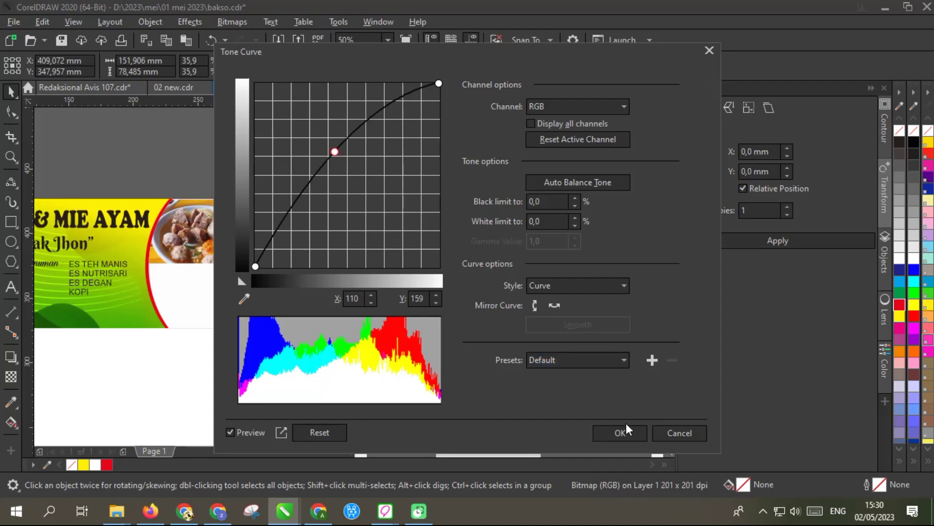
click(620, 432)
PowerClip the brightened mie ayam photo inside the lower curved photo area
right_click(444, 318)
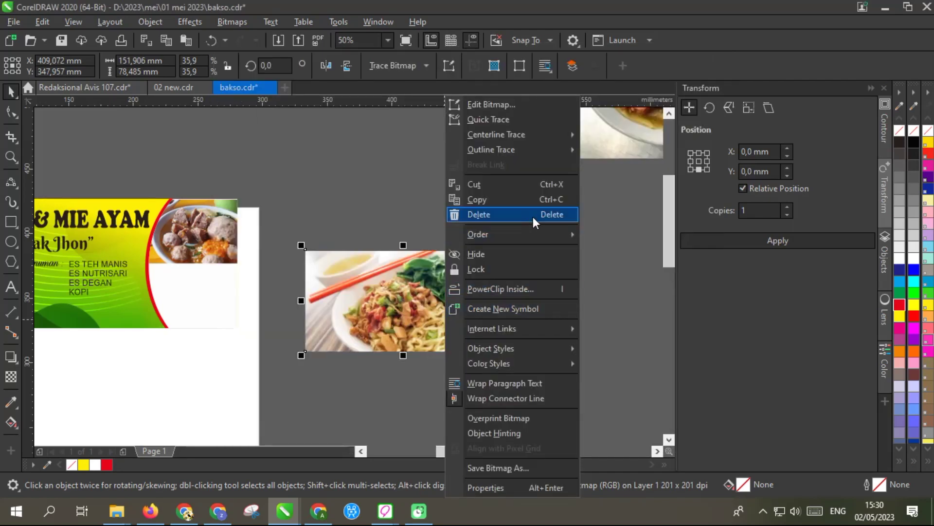
click(299, 299)
drag(307, 299, 189, 300)
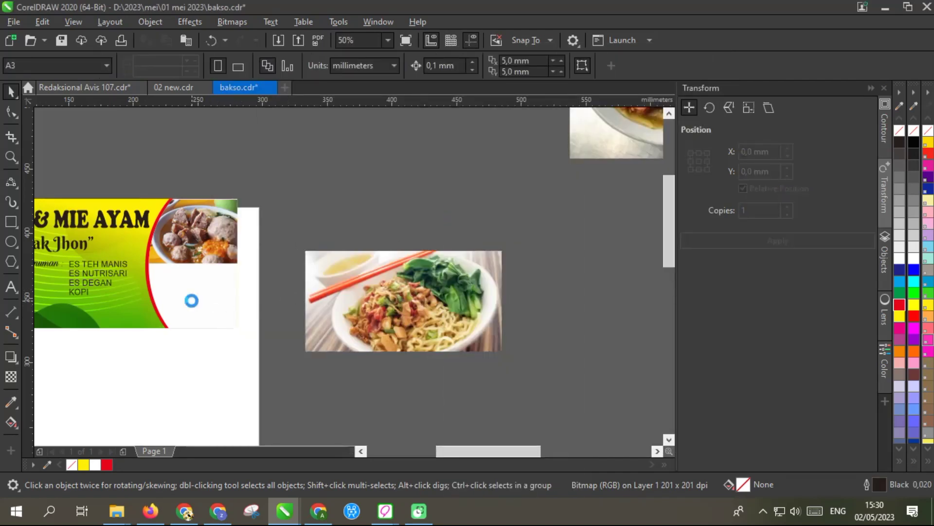
Try Stretch to Fill on the mie ayam photo in the lower curved frame, and undo it
right_click(192, 298)
mouse_move(301, 109)
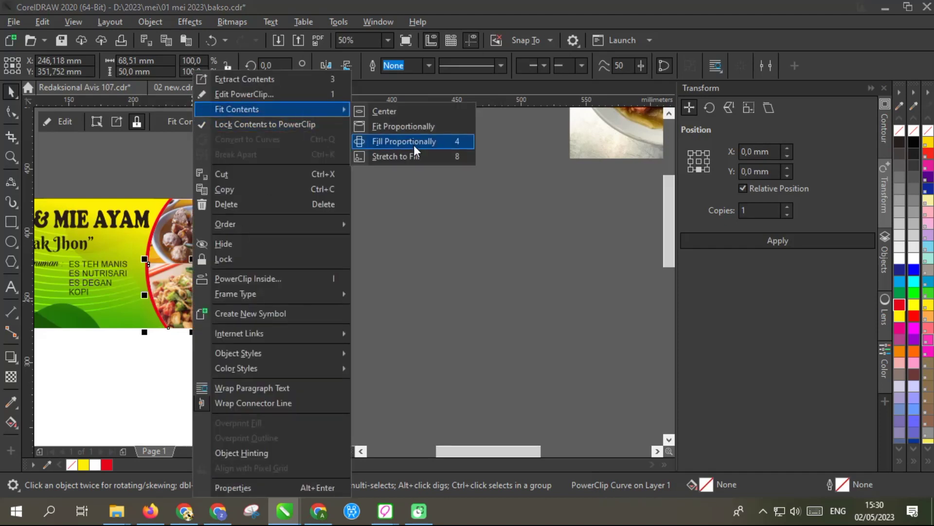
click(414, 155)
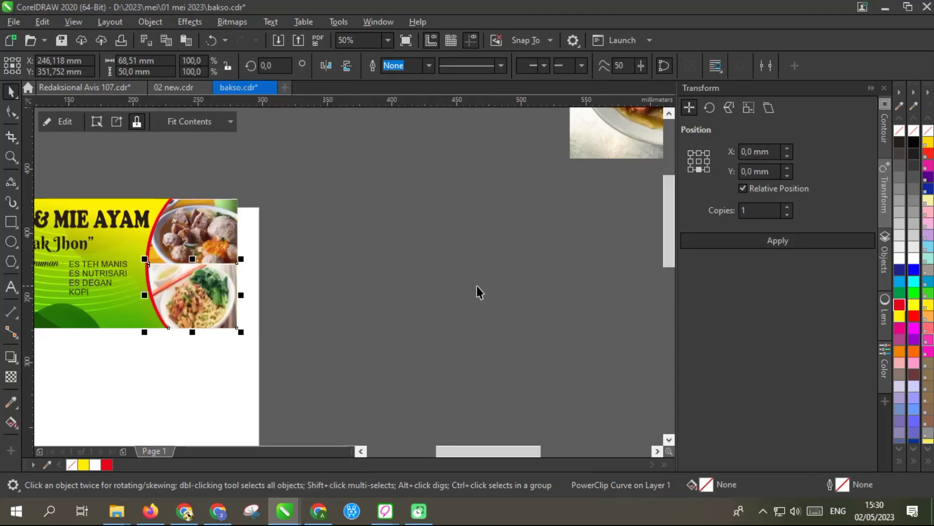
key(ctrl+z)
Fit the mie ayam photo to the lower curved frame with Fill Proportionally
right_click(188, 299)
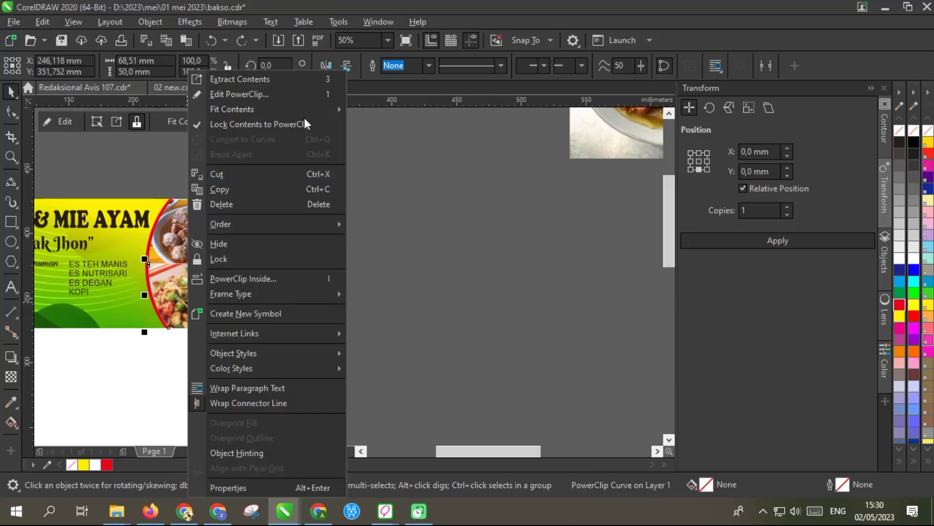
mouse_move(320, 109)
click(409, 141)
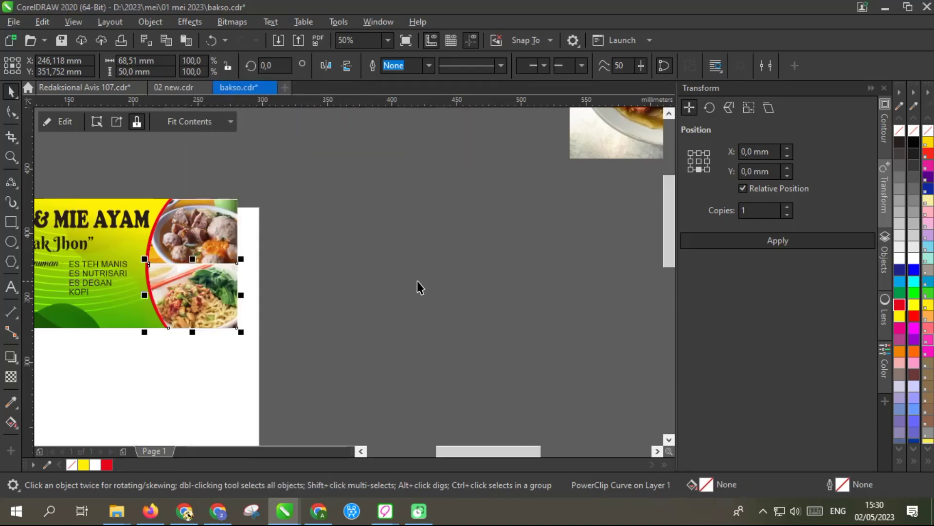
scroll(382, 293, down, 1)
scroll(297, 294, up, 2)
scroll(364, 279, down, 1)
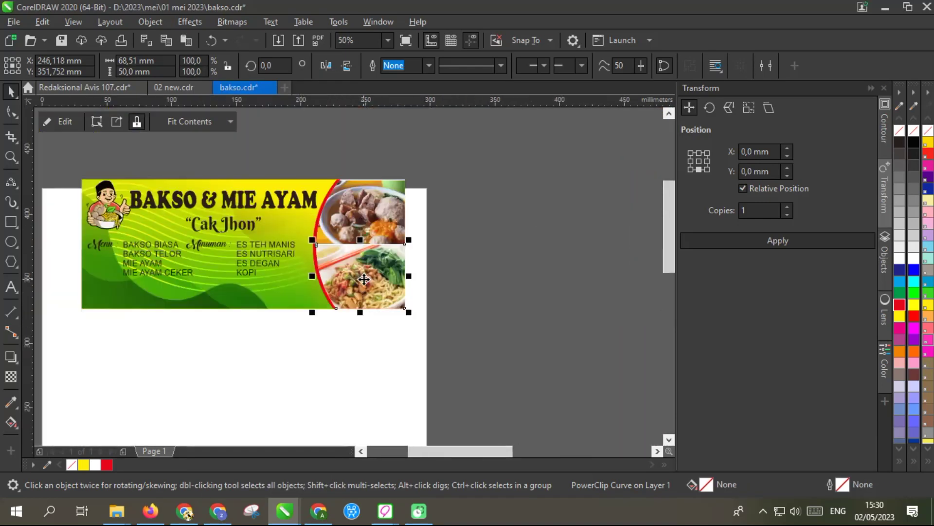
Brighten the bakso photo inside the upper curved PowerClip frame by applying the Tone Curve adjustment with the already raised RGB curve
right_click(381, 209)
click(411, 95)
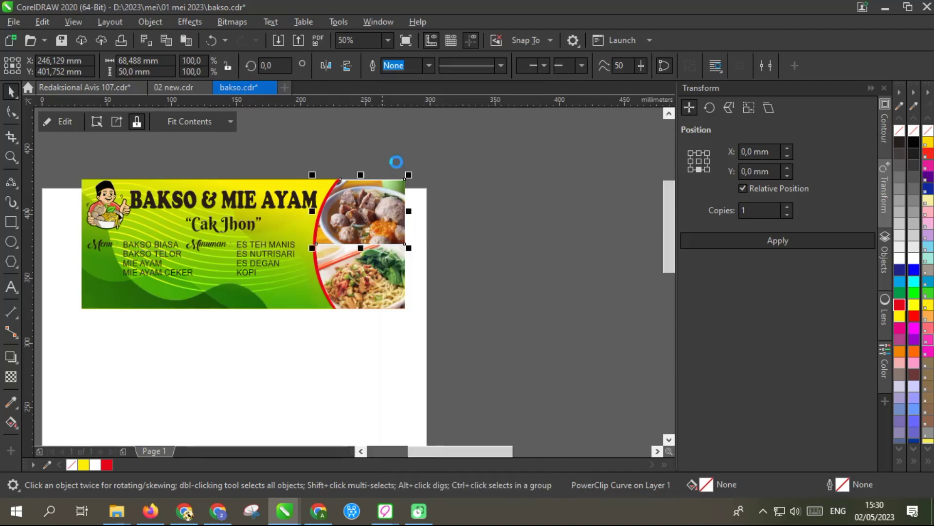
click(379, 226)
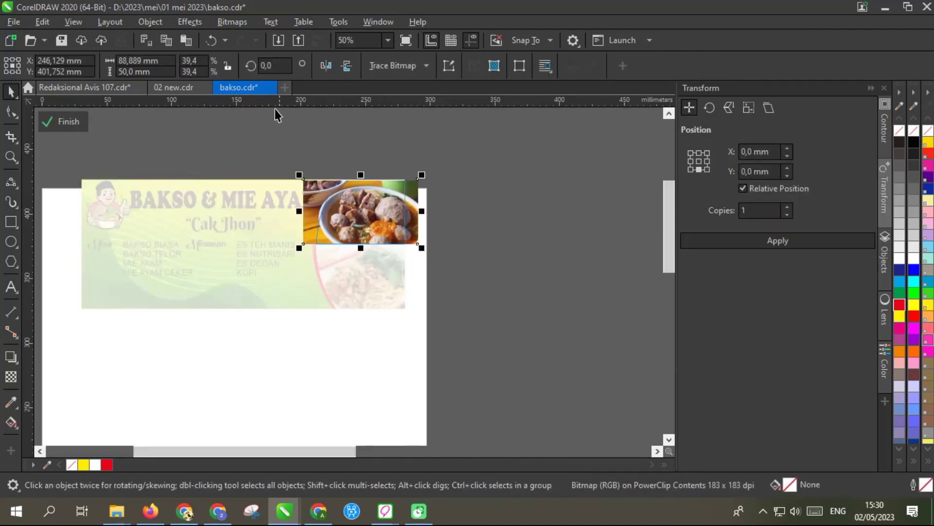
click(189, 22)
mouse_move(251, 75)
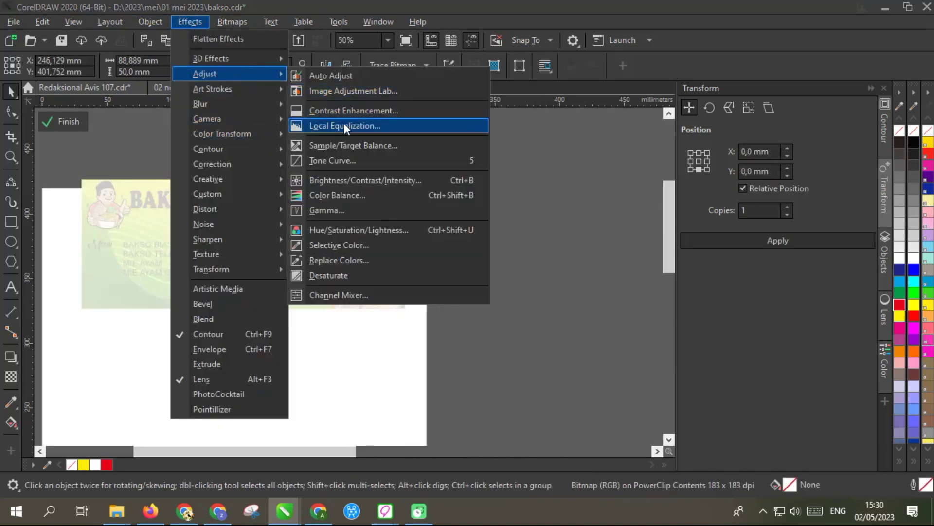
click(353, 161)
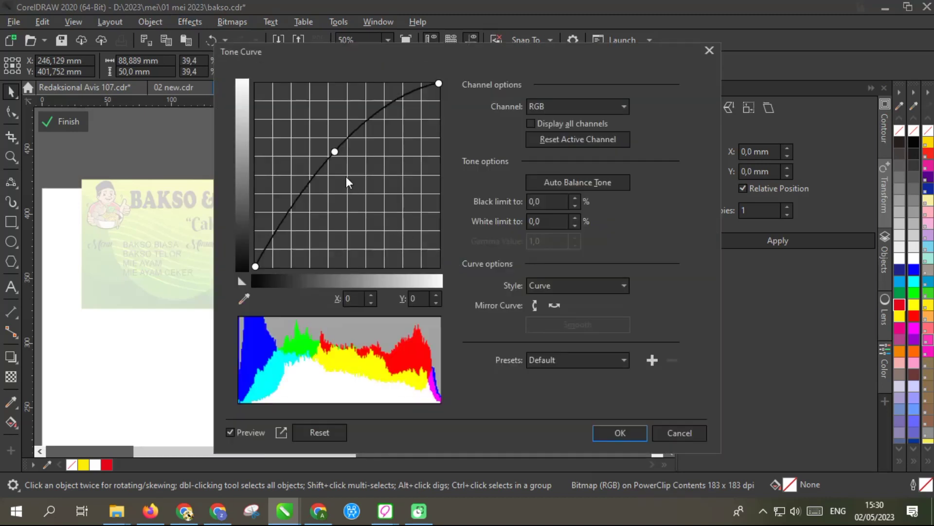
click(614, 430)
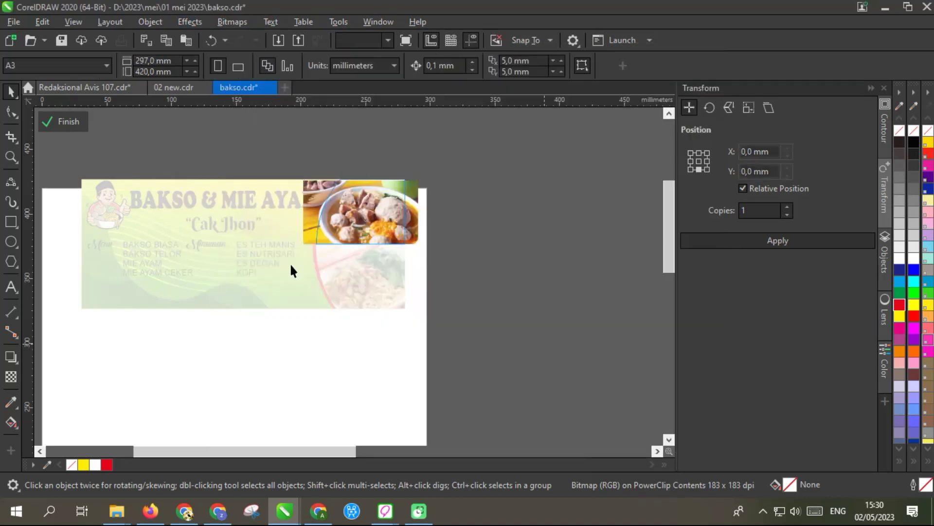
click(69, 122)
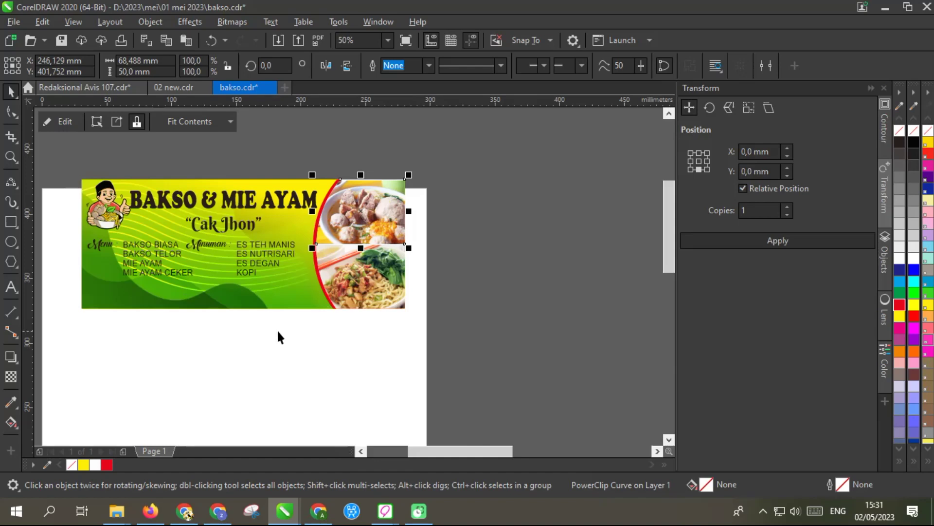
Fill the "BAKSO & MIE AYAM" heading with red, C0 M100 Y100 K0
scroll(262, 292, down, 1)
scroll(261, 259, up, 2)
click(261, 258)
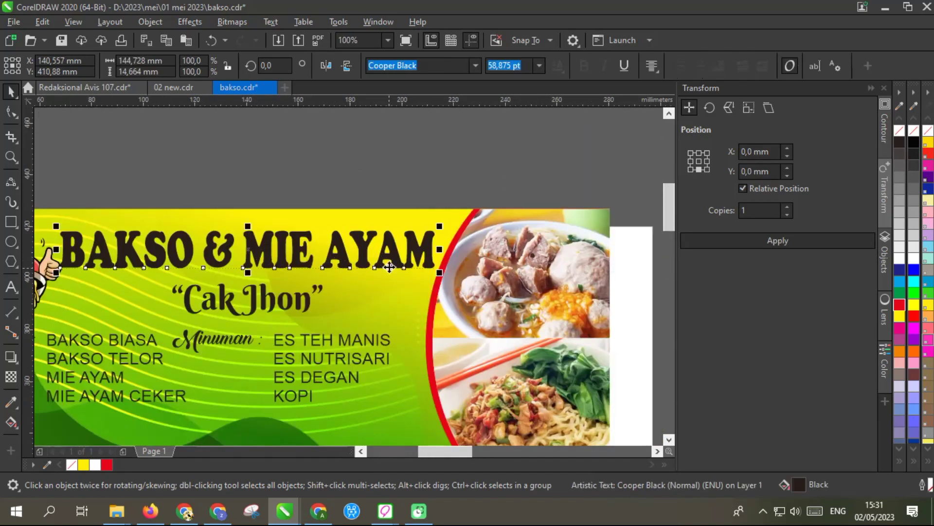
click(901, 303)
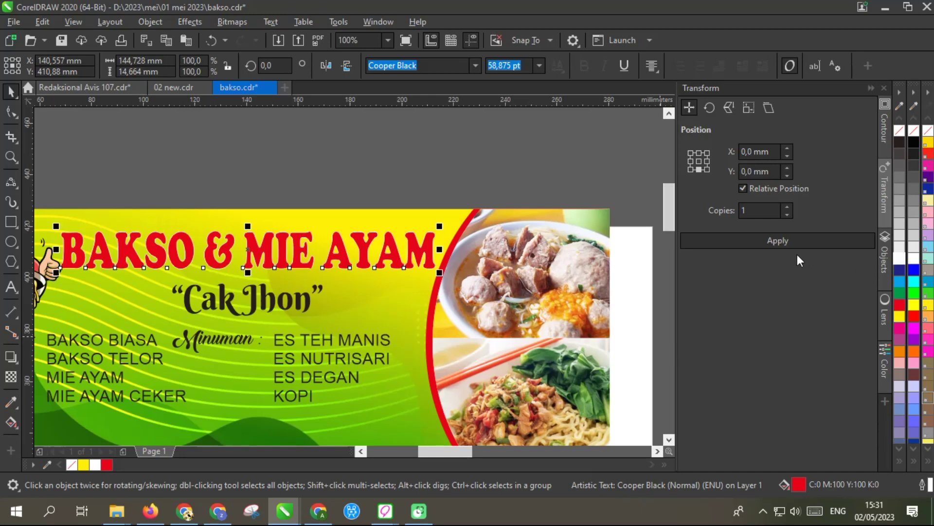
Give the heading an 8 pt white outline with rounded corners, placed behind the fill
key(F12)
click(638, 353)
key(F12)
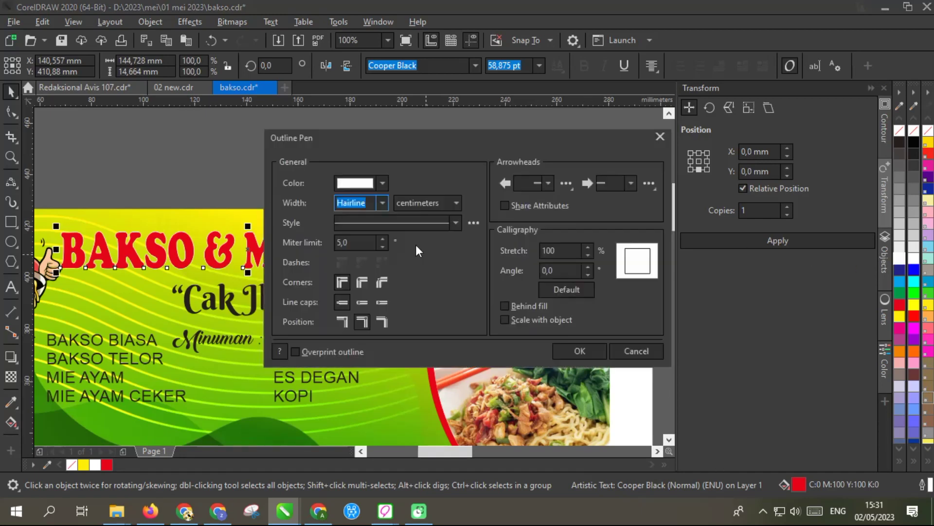
click(382, 202)
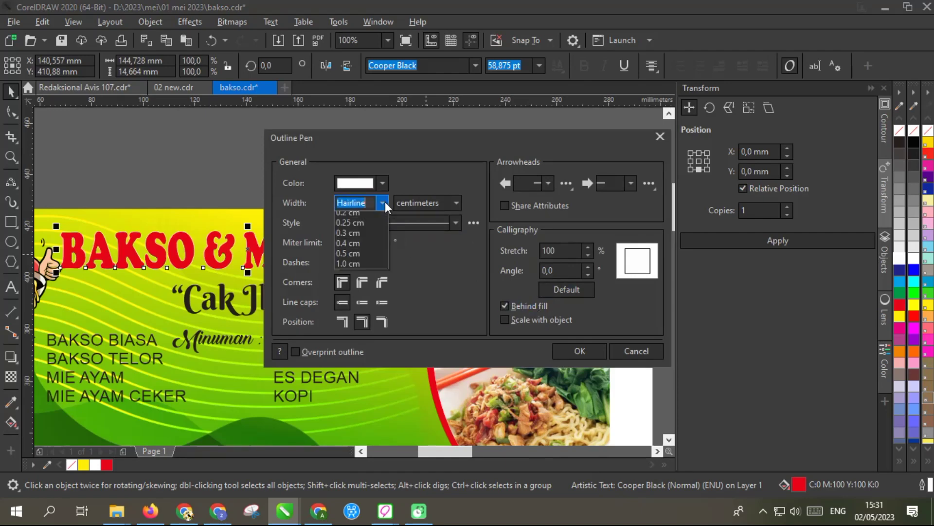
click(354, 310)
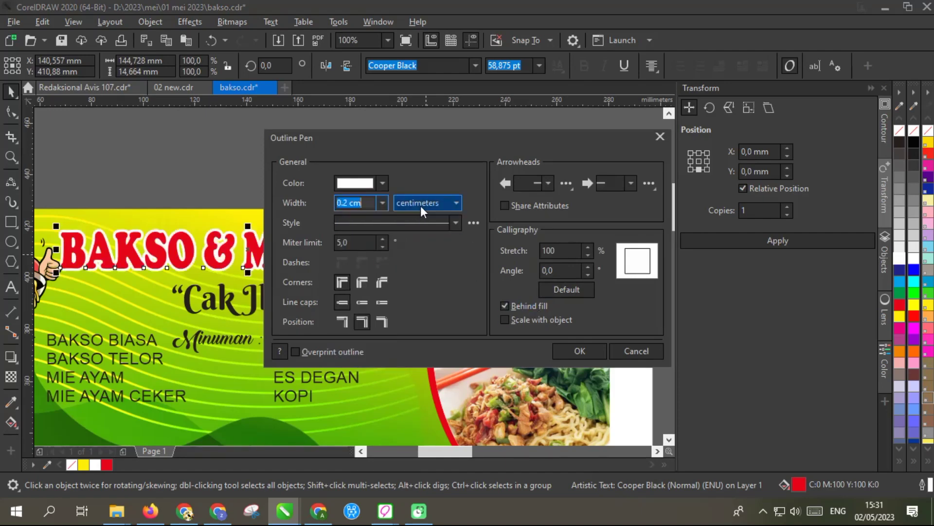
click(420, 203)
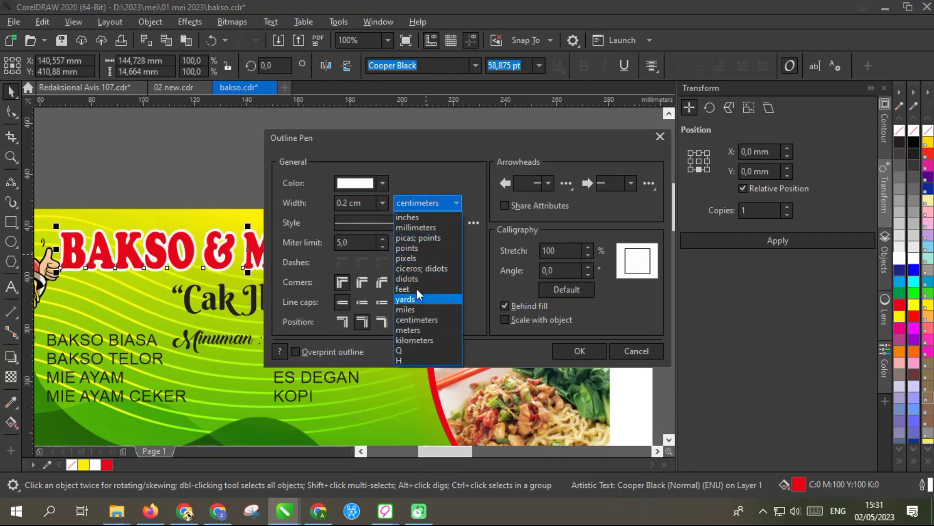
click(413, 249)
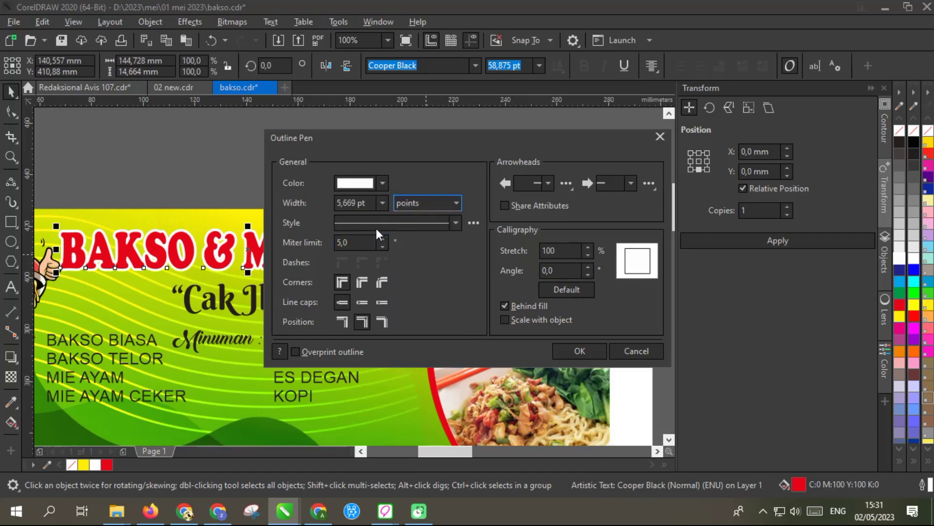
click(389, 203)
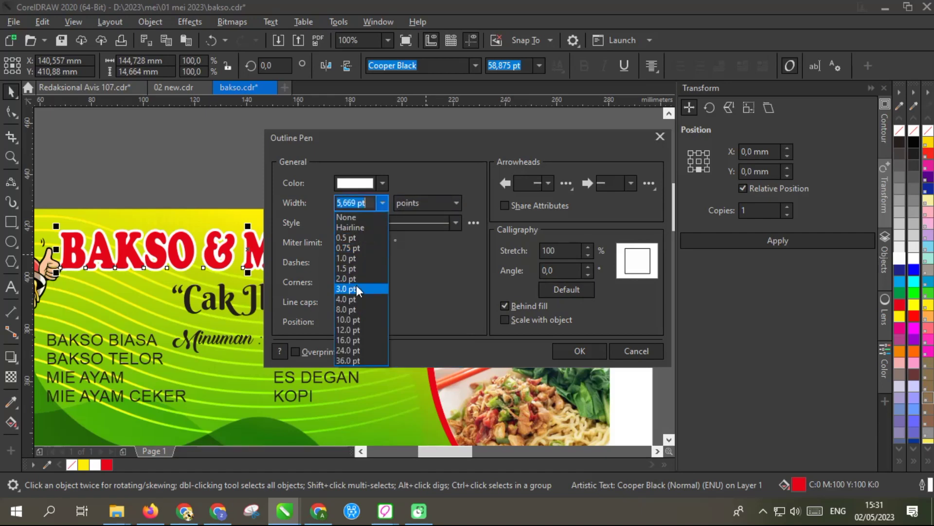
click(348, 309)
click(382, 282)
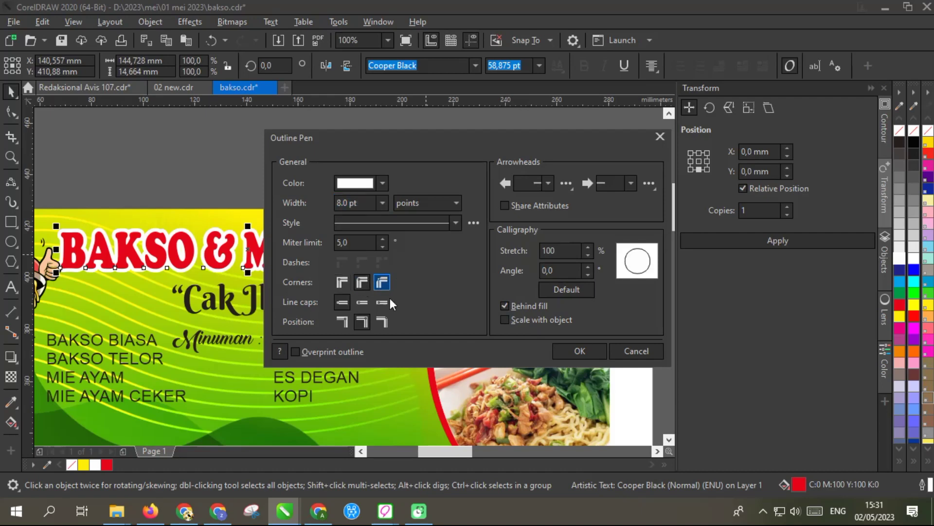
click(564, 351)
Move the "BAKSO & MIE AYAM" heading about 5.6 mm left toward the mascot and about 2.9 mm up
scroll(339, 252, down, 2)
scroll(338, 253, up, 2)
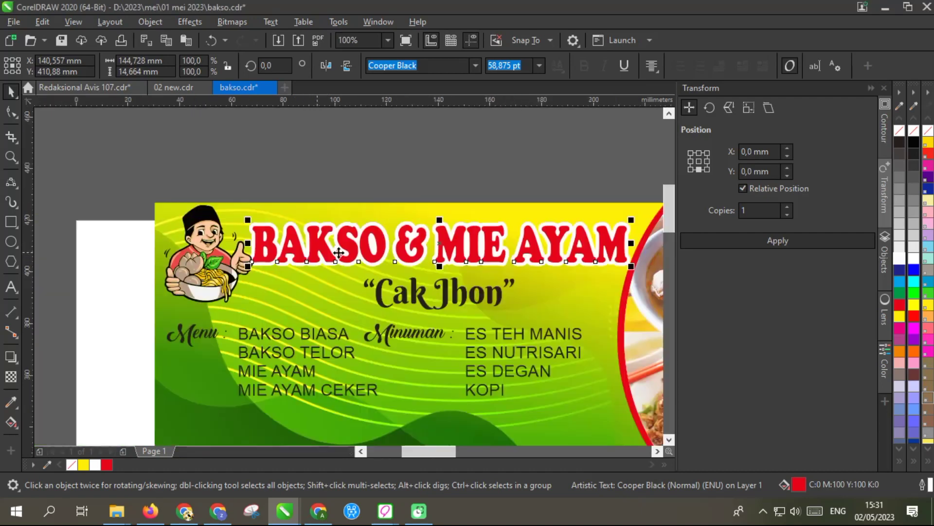
drag(485, 251, 472, 255)
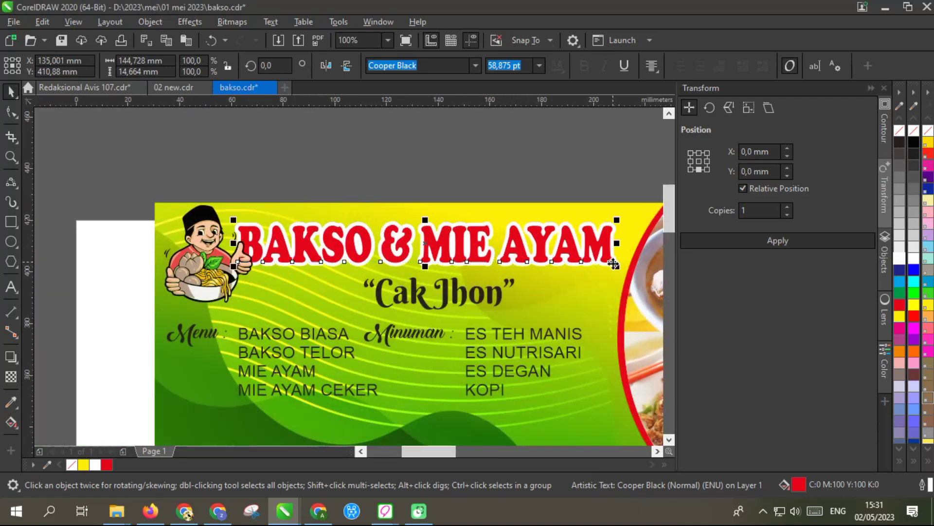
scroll(580, 249, up, 2)
drag(580, 249, 559, 238)
scroll(550, 236, down, 2)
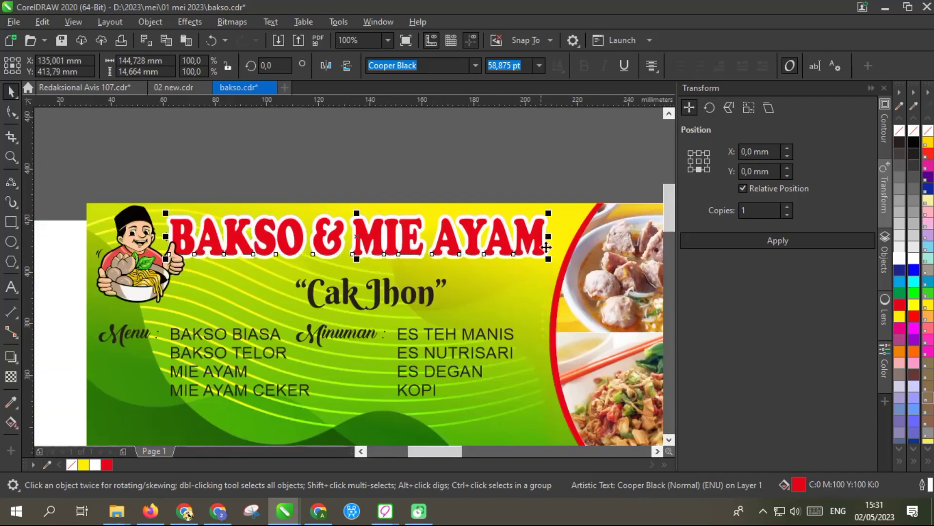
Duplicate the heading slightly down and to the right, and make the copy's fill and outline black
scroll(547, 238, up, 2)
scroll(547, 238, up, 2)
drag(500, 272, 504, 276)
click(912, 145)
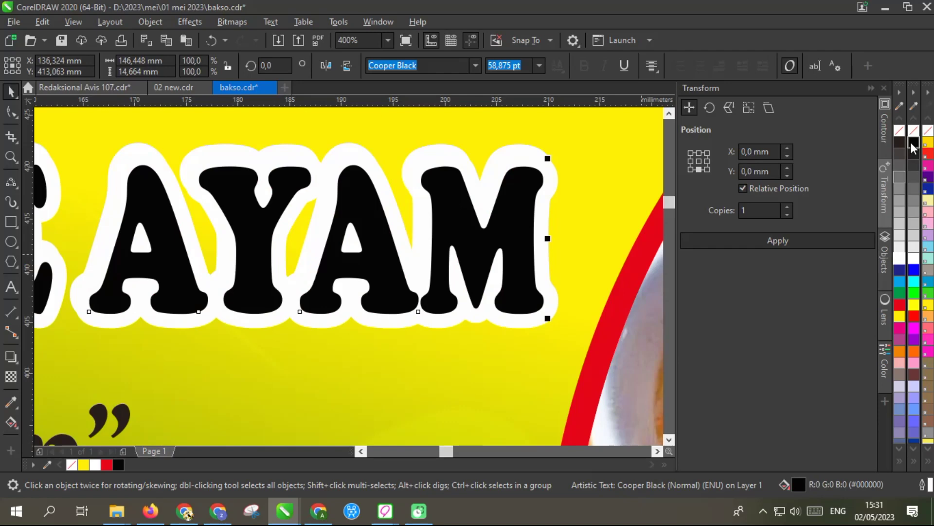
right_click(912, 145)
Order the black heading copy directly in front of the banner background so it sits behind the red heading as a shadow
right_click(481, 240)
mouse_move(581, 290)
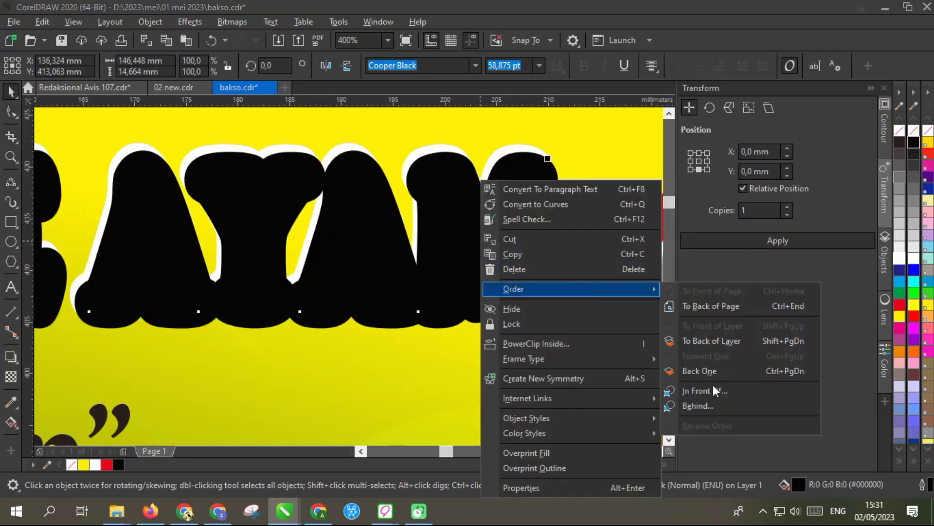
click(714, 388)
click(432, 393)
scroll(516, 225, down, 2)
scroll(475, 190, down, 3)
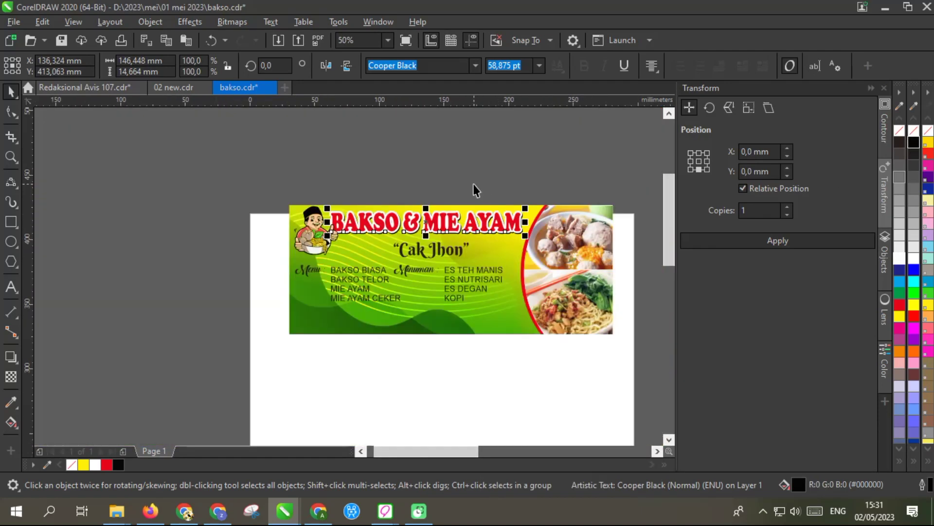
Shift the mascot slightly left and down, and scale it down to about 32 x 35 mm
click(311, 229)
scroll(314, 229, up, 3)
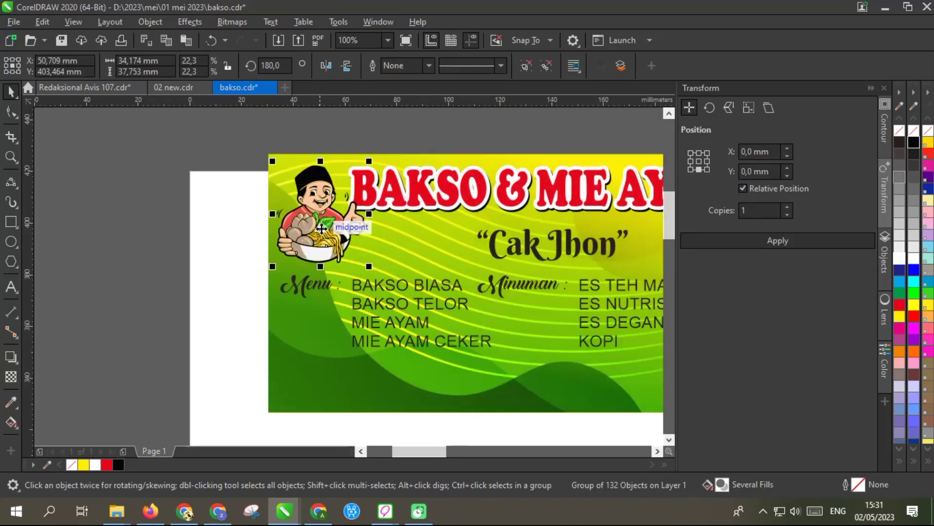
scroll(317, 232, up, 2)
drag(326, 229, 316, 244)
scroll(341, 237, down, 2)
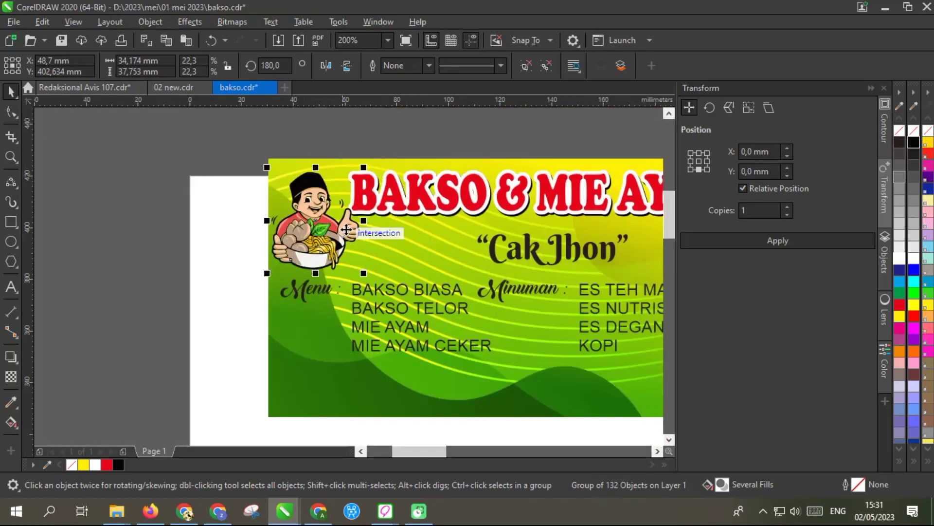
drag(364, 167, 357, 175)
scroll(280, 238, down, 2)
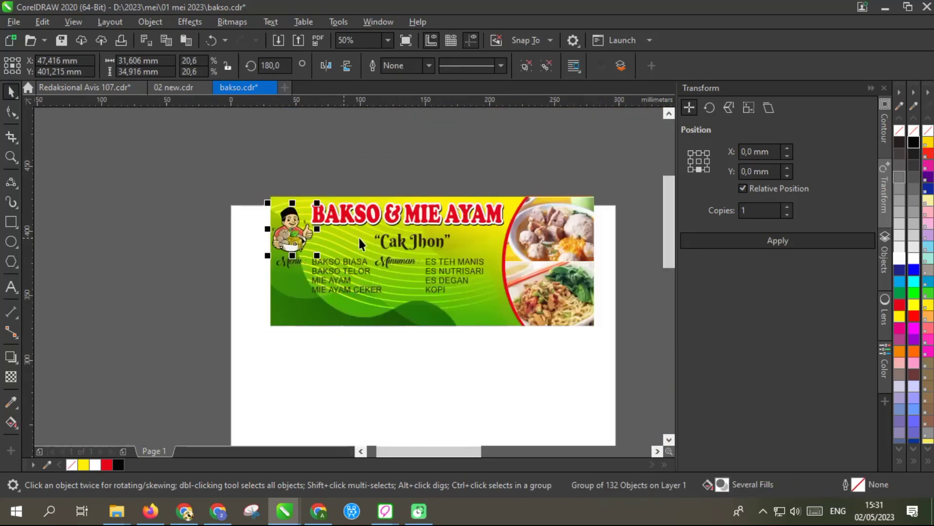
Center the quoted stall name horizontally under the "BAKSO & MIE AYAM" heading
scroll(440, 244, up, 2)
click(440, 247)
shift+click(415, 205)
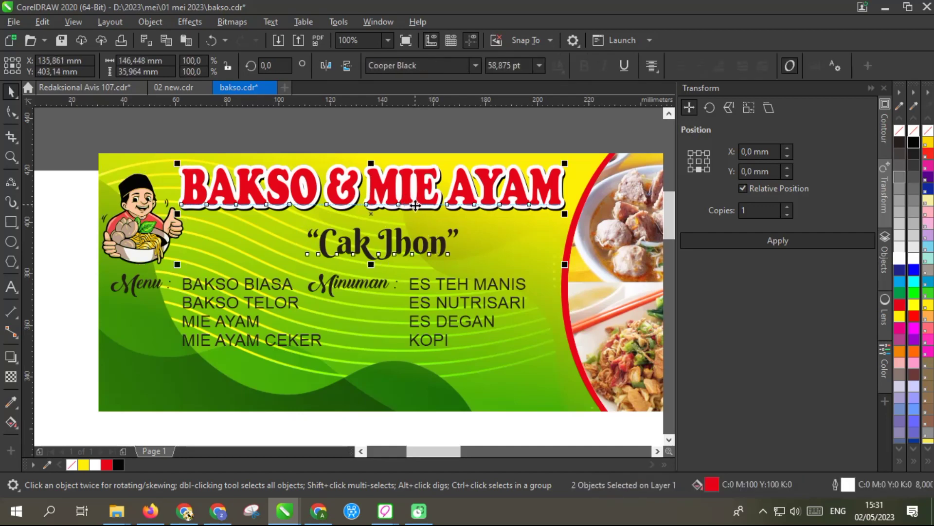
click(404, 140)
Move the stall name about 1.7 mm up toward the heading and enlarge it to about 66 mm wide
click(410, 238)
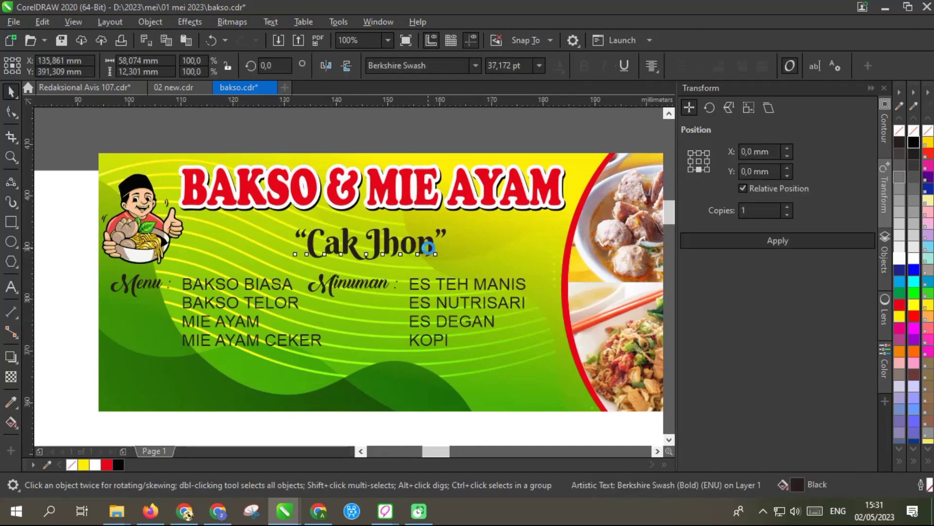
scroll(415, 239, up, 2)
drag(415, 238, 414, 230)
drag(468, 267, 486, 235)
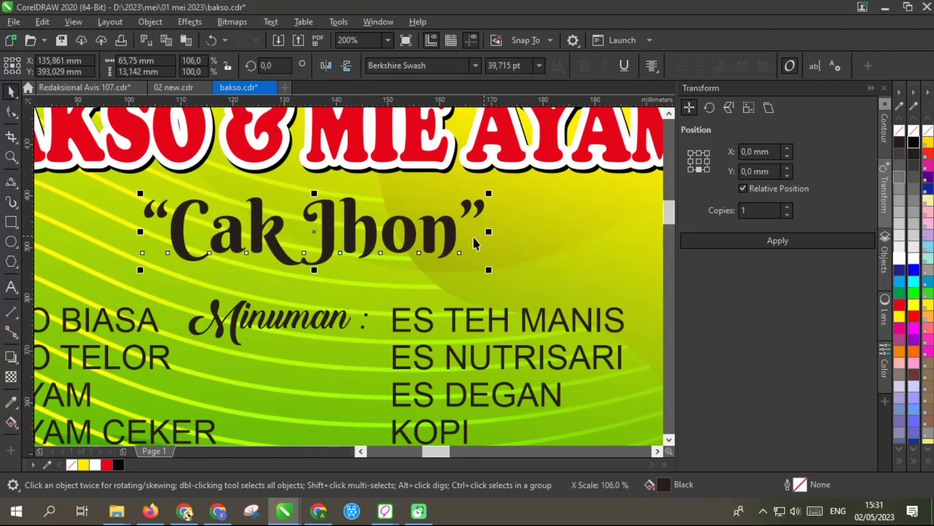
scroll(366, 237, down, 1)
Fill the stall name with blue, C100 M100 Y0 K0, and add an 8 pt white outline with rounded corners behind the fill
click(903, 273)
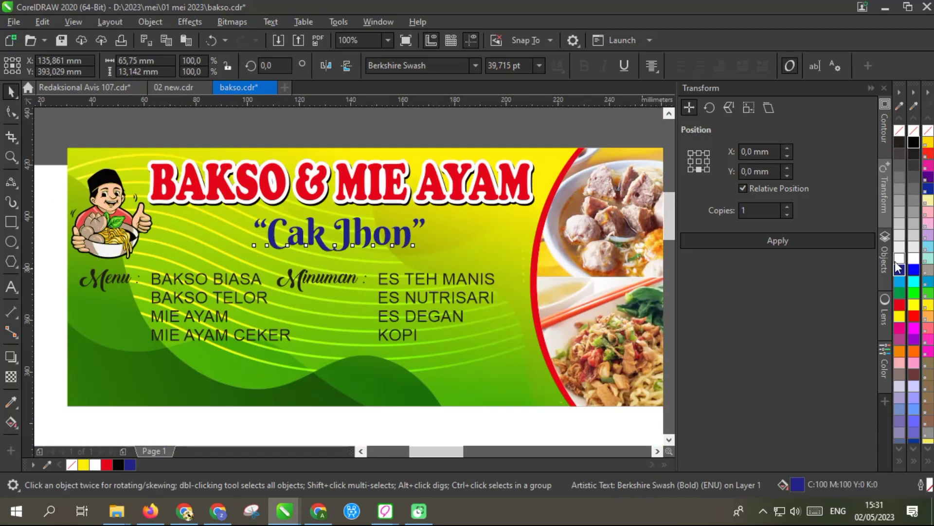
key(F12)
text(8)
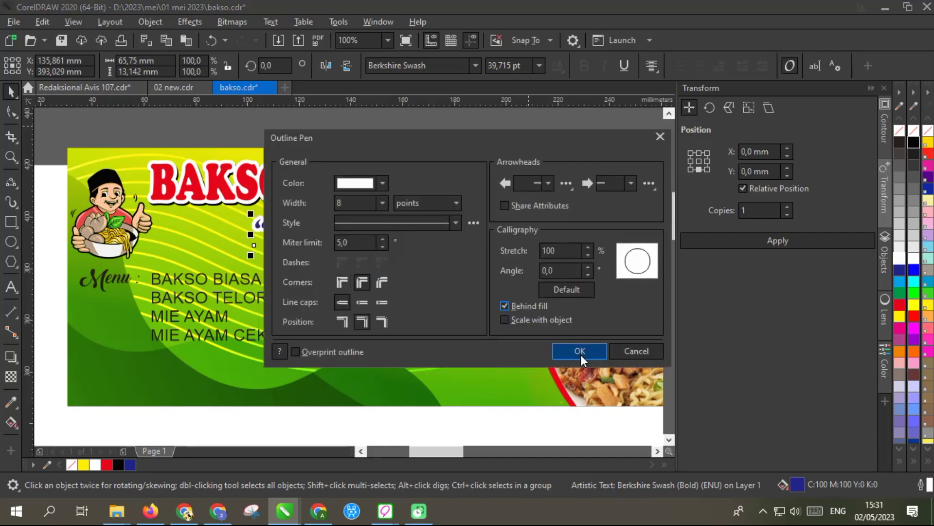
click(579, 351)
scroll(403, 244, up, 1)
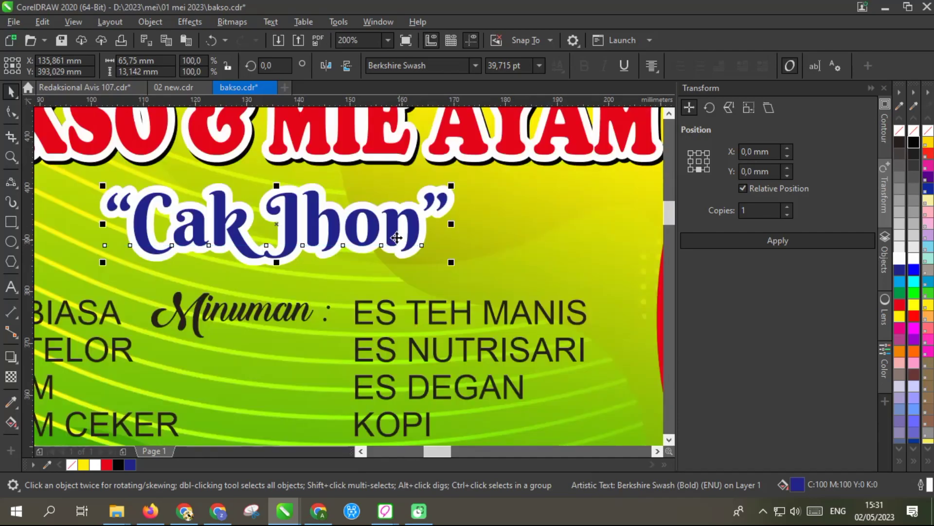
Set the stall name's outline width to 5 pt
key(F12)
text(5)
key(Return)
scroll(388, 224, down, 1)
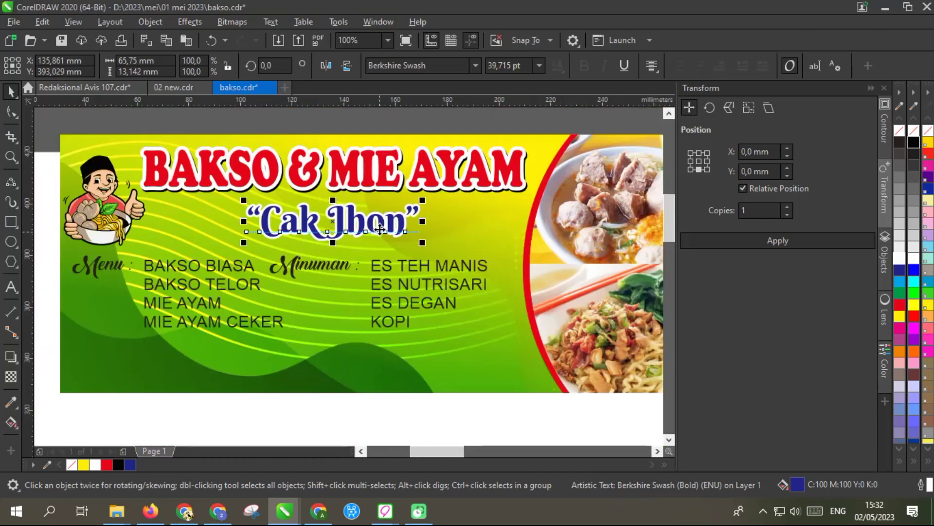
Duplicate the stall name with an offset of about 0.8 mm to the right
scroll(379, 228, up, 1)
drag(376, 225, 379, 226)
scroll(603, 186, up, 2)
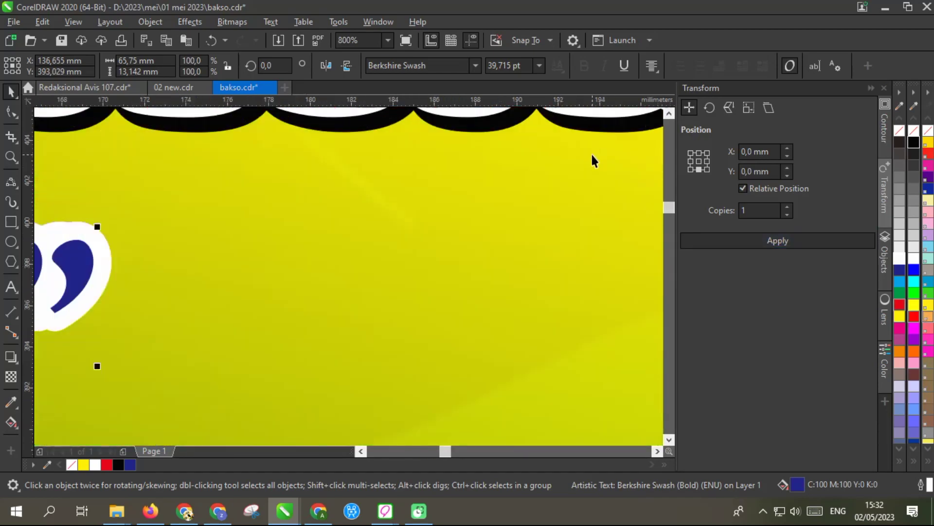
Recolor the fill and outline of the heading's black shadow copy to green, C100 M0 Y100 K0
click(593, 130)
click(899, 294)
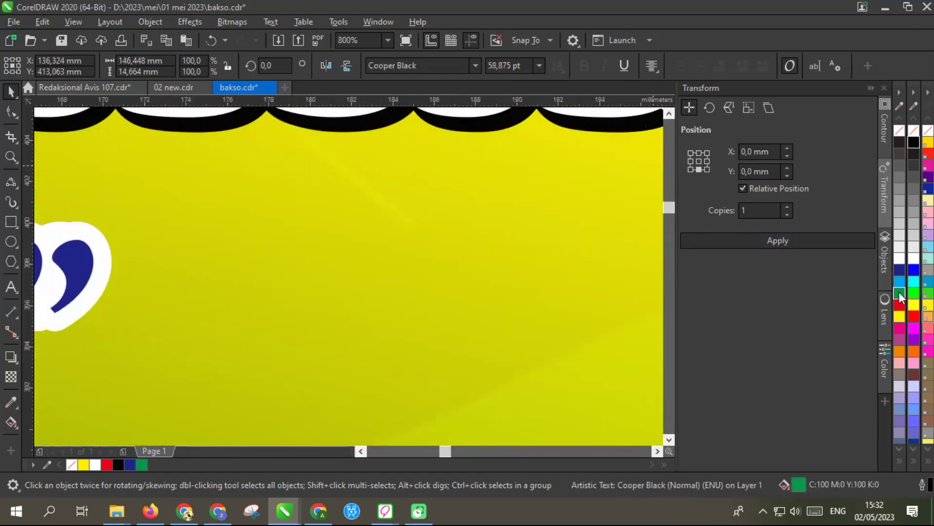
scroll(459, 263, down, 3)
Make the offset stall name copy's fill and outline green, C100 M0 Y100 K0
scroll(389, 279, up, 1)
click(390, 279)
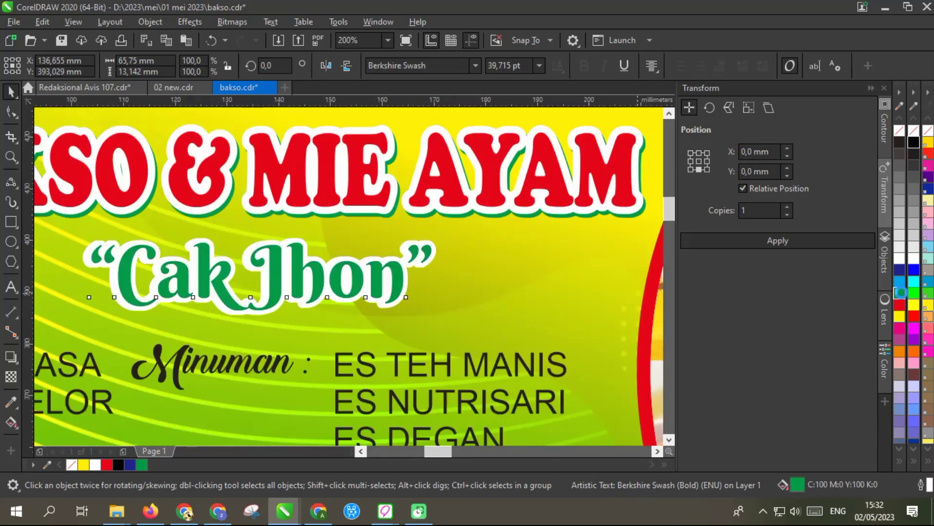
click(899, 293)
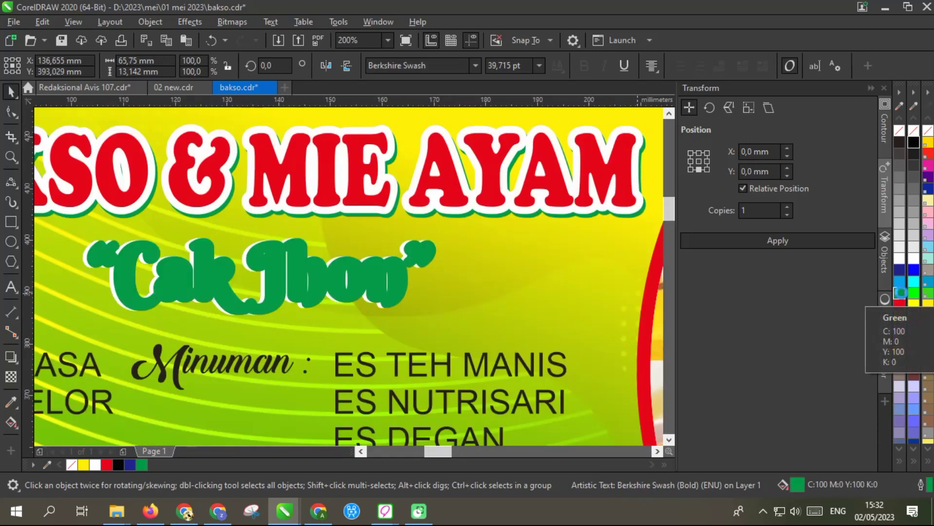
Send the green copy of the stall name behind the blue, white-outlined original so it forms a shadow
key(ctrl+z)
scroll(478, 281, down, 1)
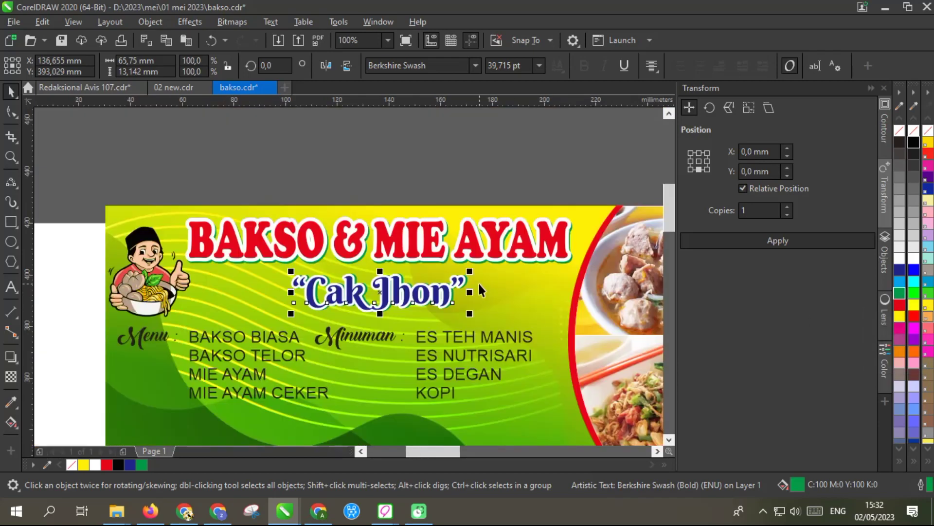
scroll(307, 275, down, 1)
scroll(301, 316, up, 1)
Set the font of both the food list and the drinks list to Poetsen One
click(295, 318)
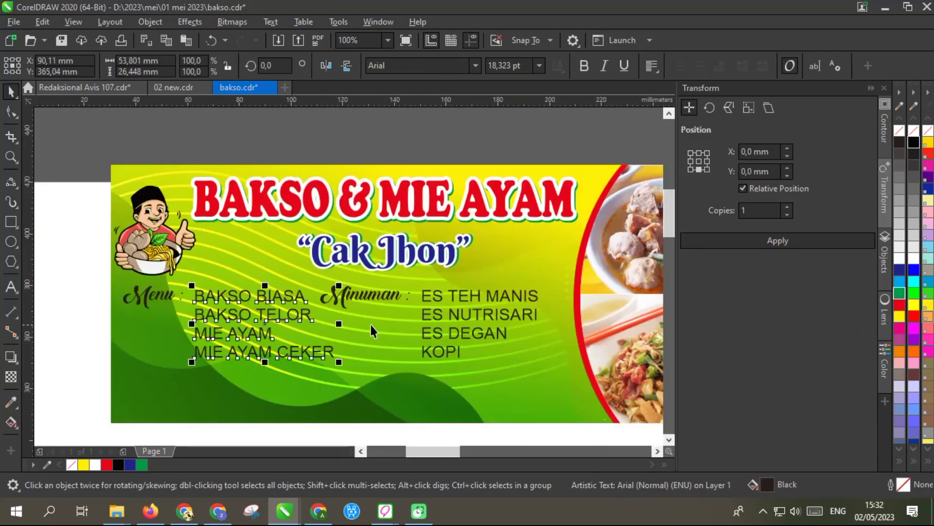
shift+click(428, 315)
click(419, 66)
text(PoeS)
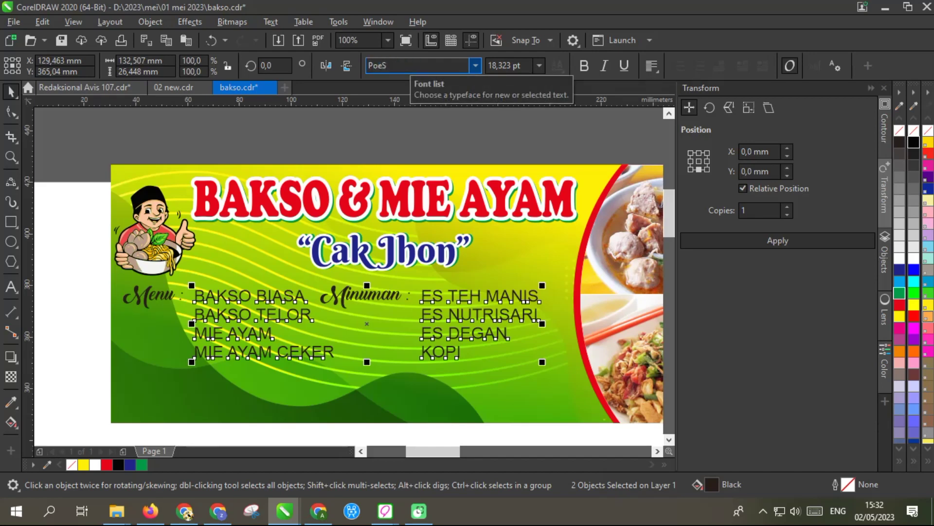
key(Return)
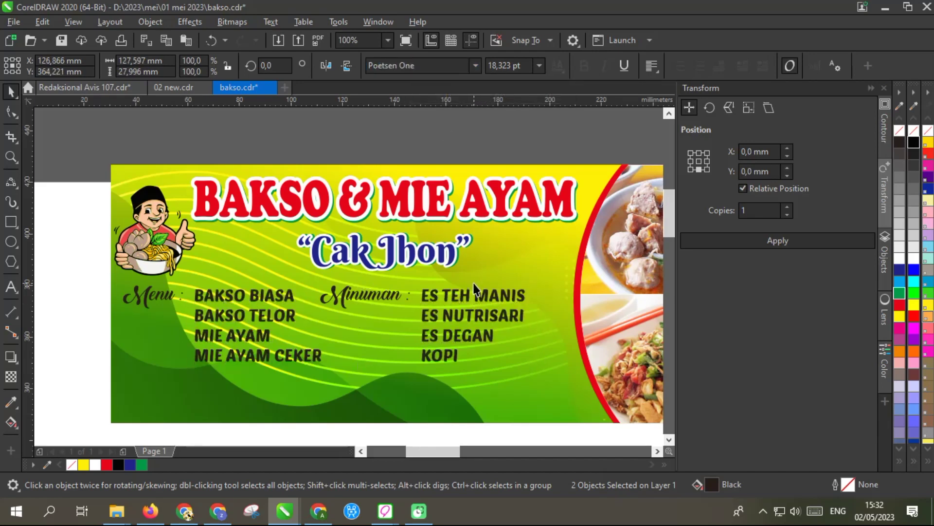
click(403, 309)
Draw a rectangle about 27.9 x 8.4 mm around the Menu label
scroll(390, 295, down, 1)
scroll(320, 314, up, 1)
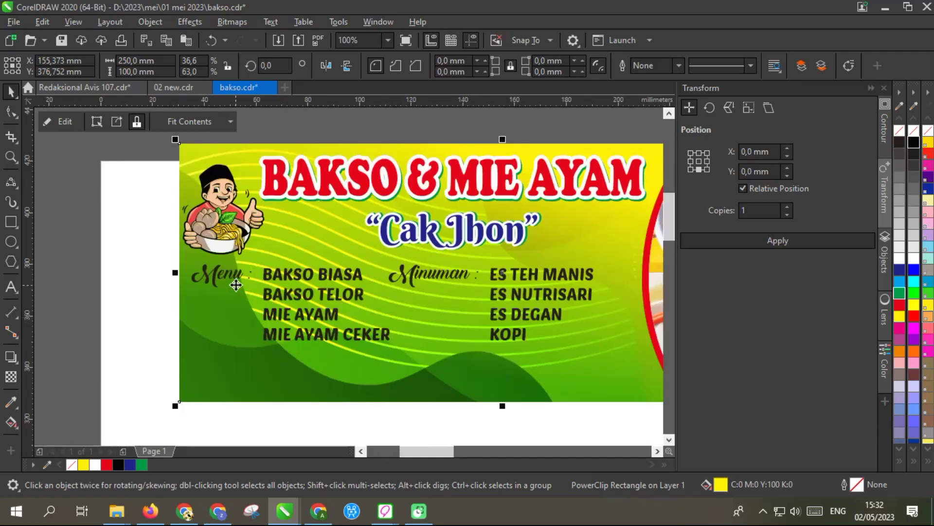
click(236, 285)
scroll(228, 280, up, 2)
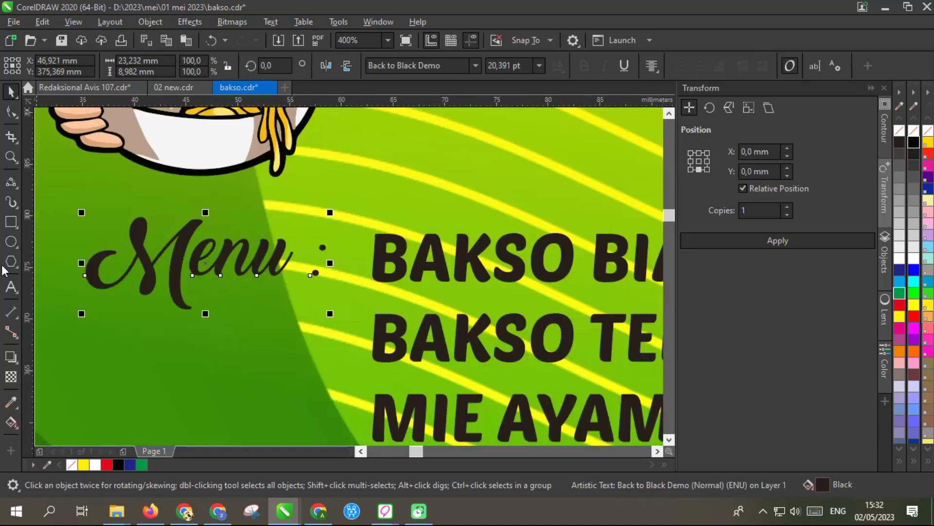
click(11, 222)
scroll(188, 267, down, 2)
scroll(151, 246, up, 2)
drag(134, 221, 423, 308)
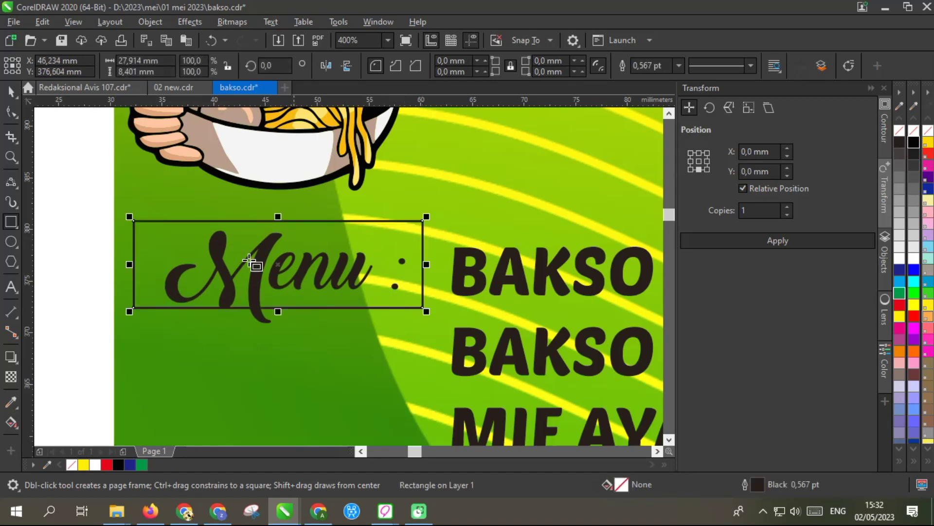
Convert the rectangle to curves and pull a new node on its right edge about 3.5 mm outward into an arrow point
click(12, 92)
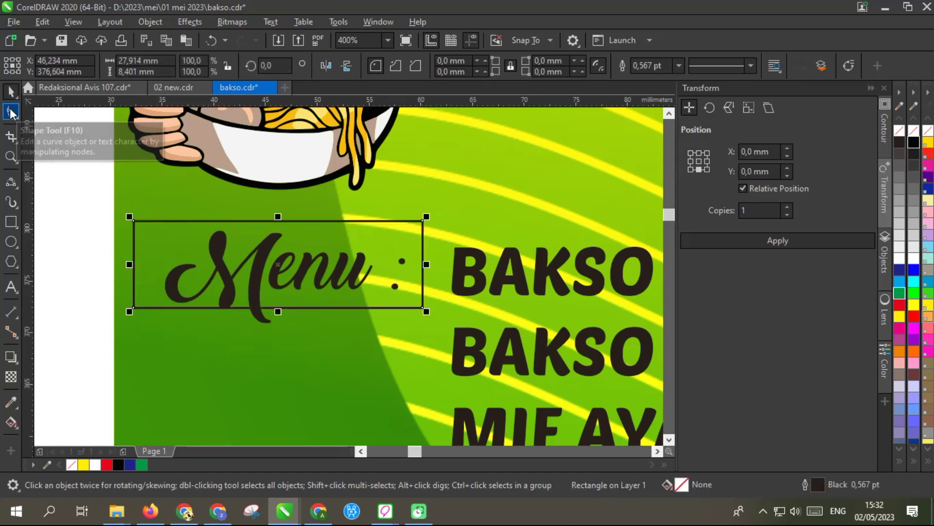
right_click(207, 228)
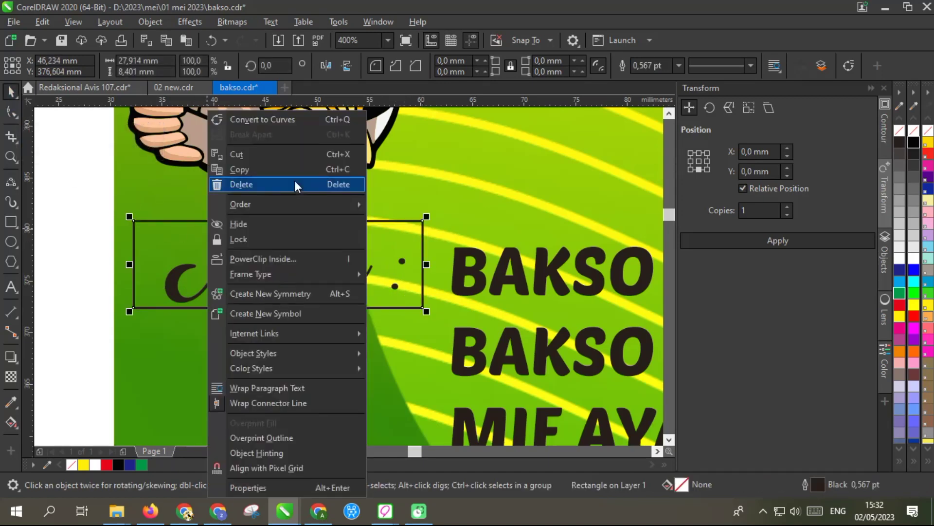
click(267, 123)
click(403, 259)
double_click(416, 258)
scroll(420, 259, up, 1)
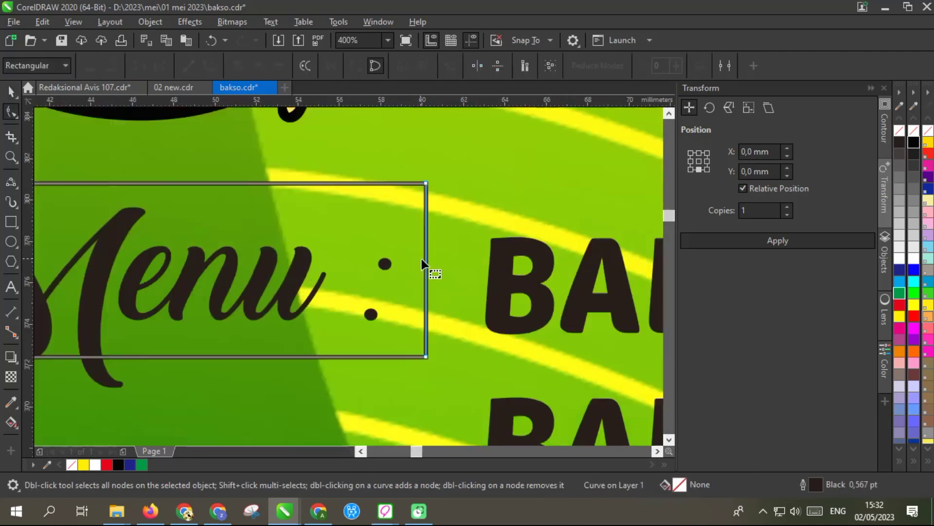
double_click(426, 267)
drag(426, 267, 498, 267)
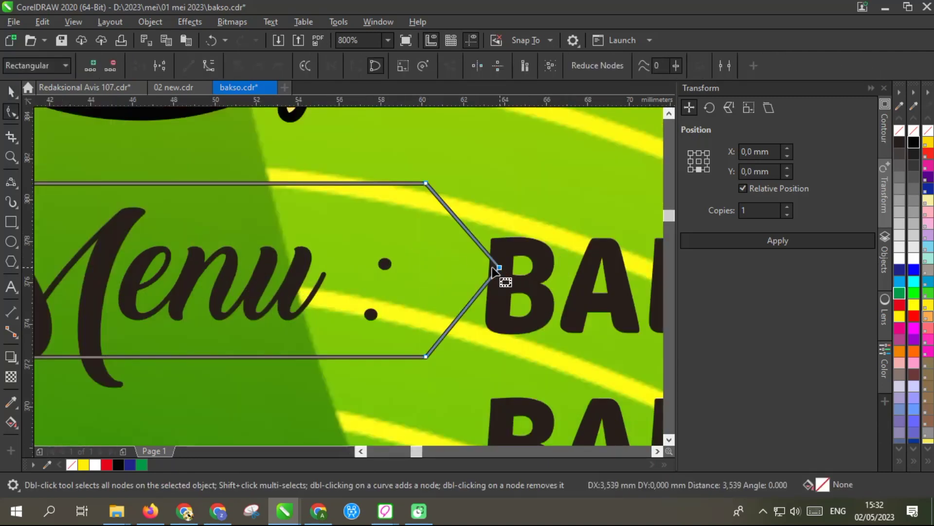
scroll(410, 267, down, 2)
click(12, 93)
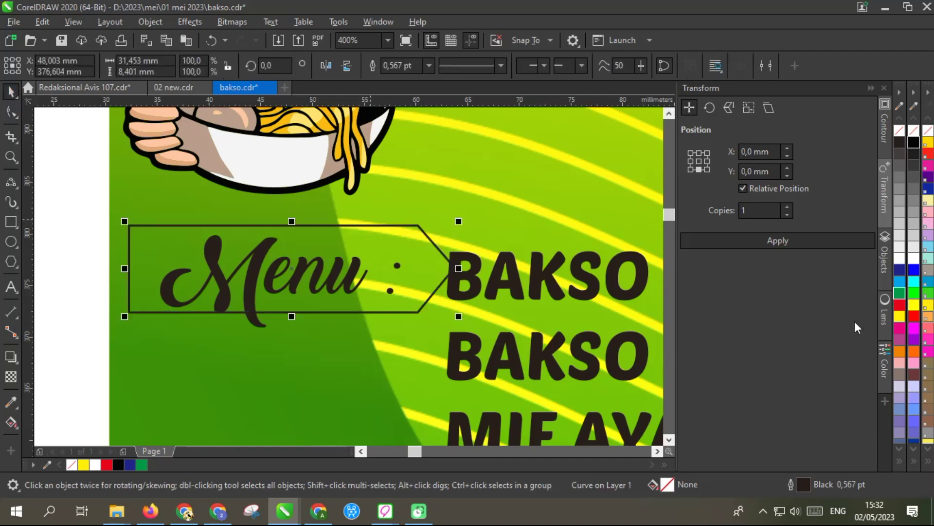
Give the arrow shape a red fill and white outline, scale it to about 29.5 x 7.9 mm, and place it behind the Menu label
click(899, 304)
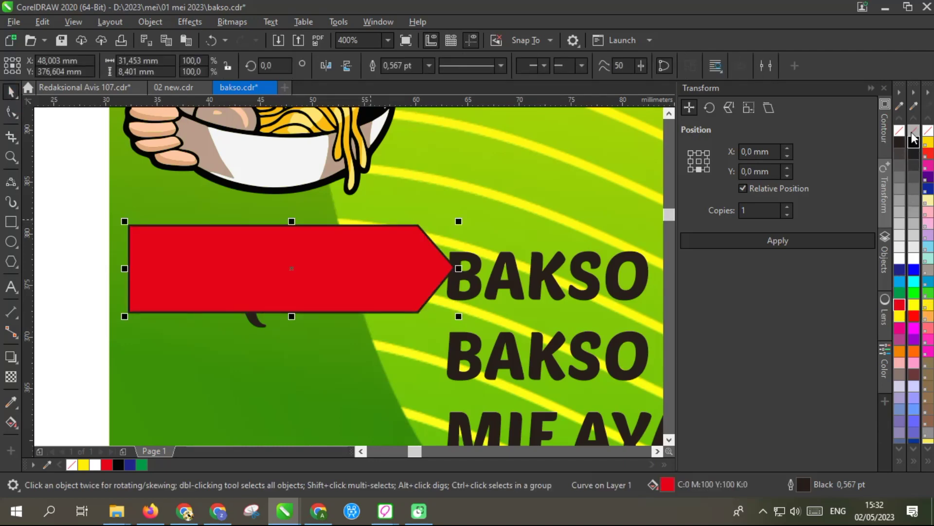
drag(458, 316, 439, 311)
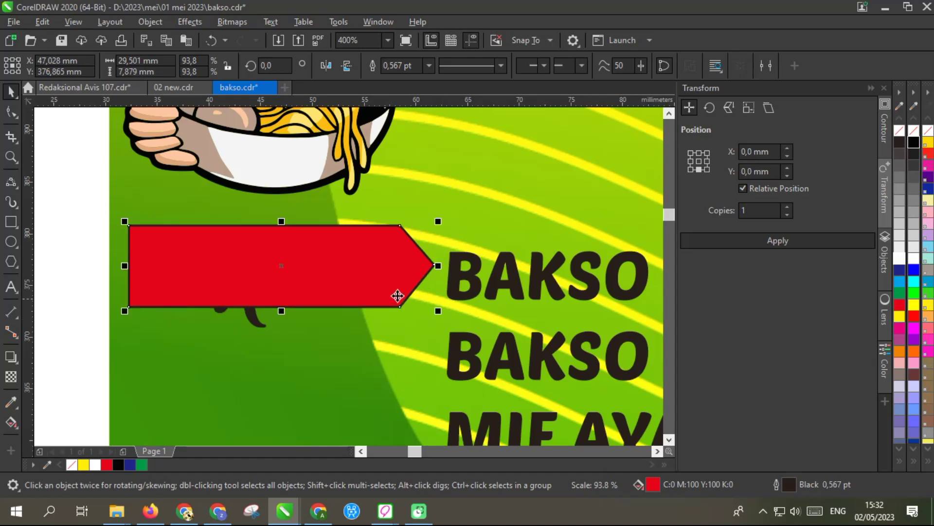
right_click(899, 266)
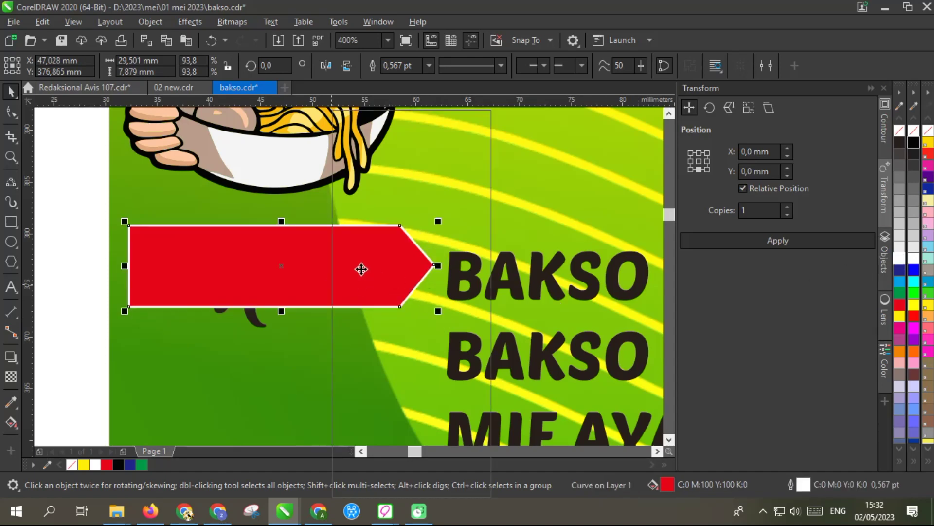
right_click(341, 276)
mouse_move(447, 204)
click(563, 300)
click(442, 219)
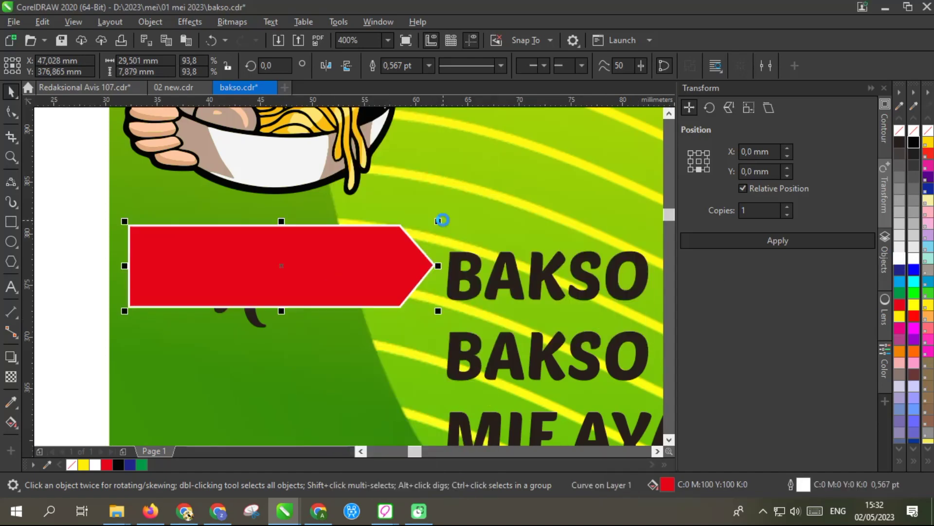
Recolor the Menu label white, scale it to about 19.3 x 7.4 mm and position it inside the red arrow shape
click(312, 278)
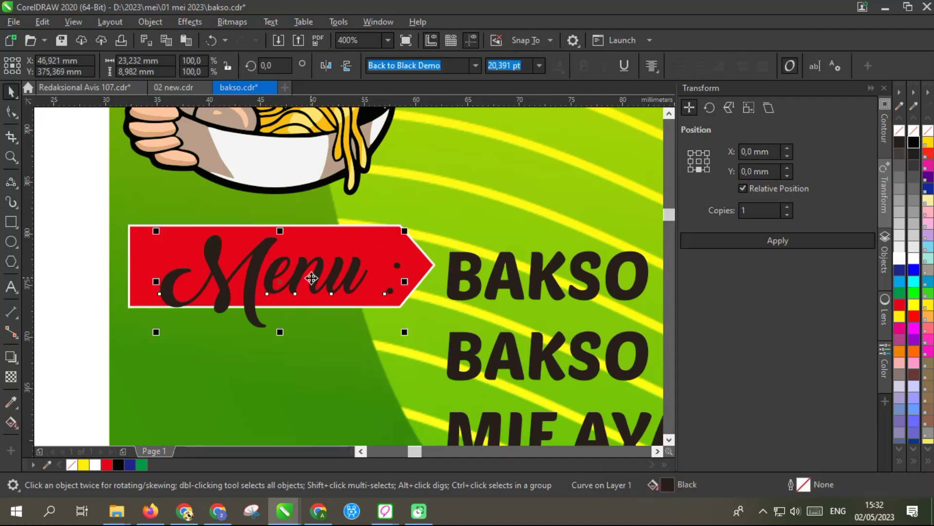
click(900, 258)
drag(404, 332, 368, 333)
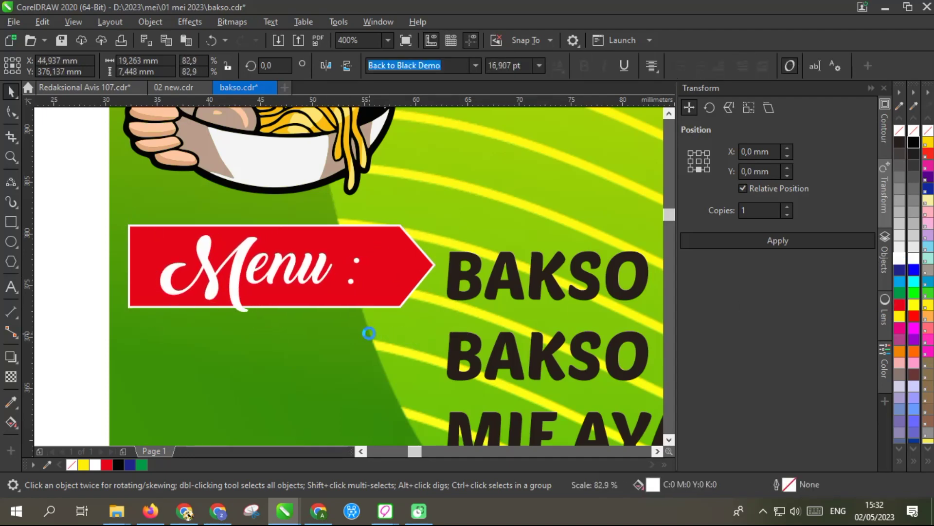
drag(288, 276, 293, 273)
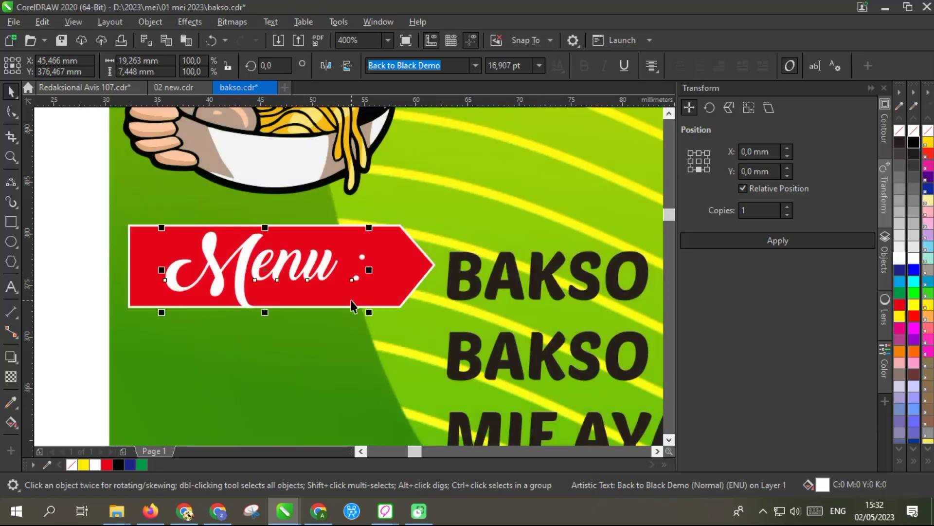
Narrow the red arrow shape to about 27.1 mm and move the food list about 3 mm to the right
scroll(358, 299, down, 1)
scroll(370, 294, down, 1)
scroll(377, 296, up, 1)
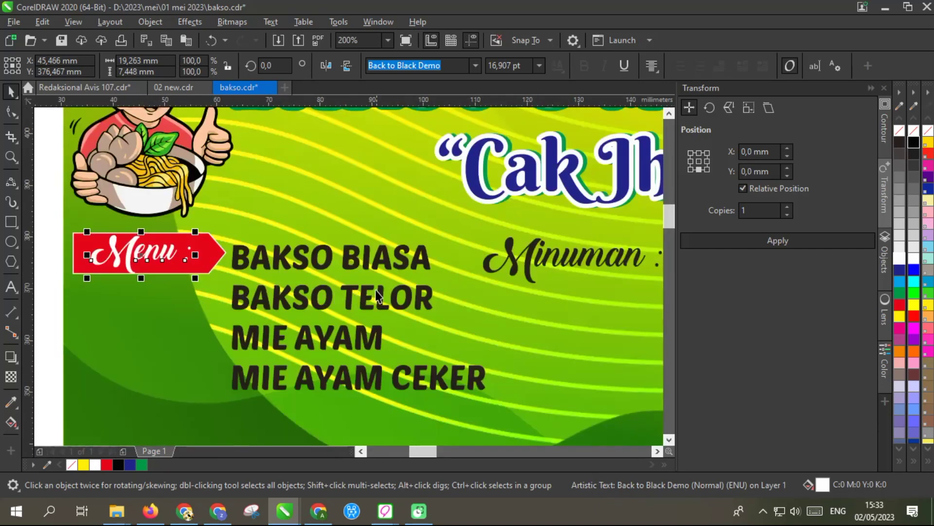
click(224, 253)
click(215, 257)
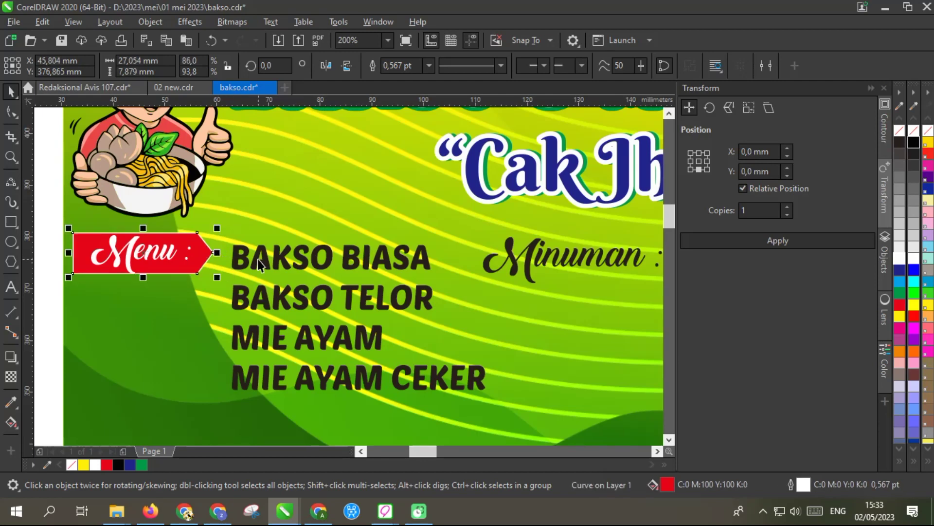
click(259, 260)
drag(269, 266, 286, 266)
Prefix each of the four food list items with an asterisk and shift the list slightly to the left
click(247, 260)
double_click(250, 260)
text(*)
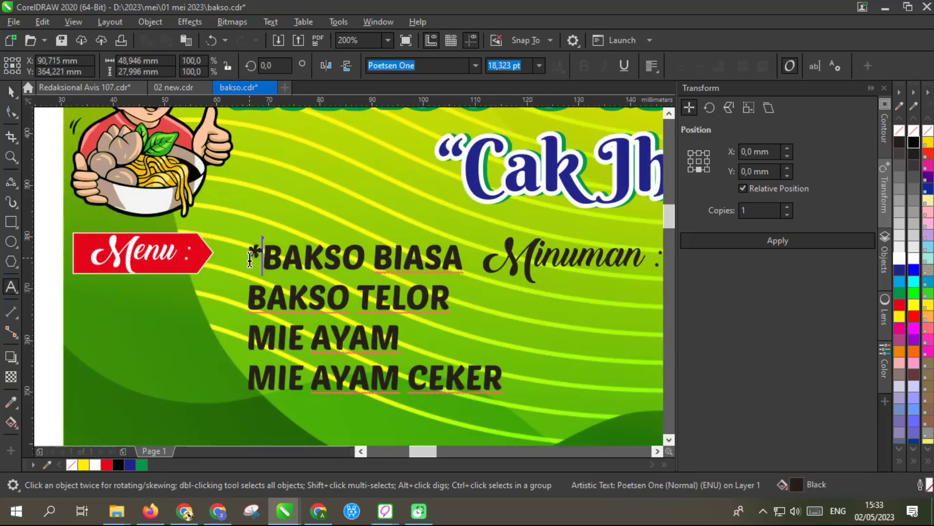
key(Down)
text(*)
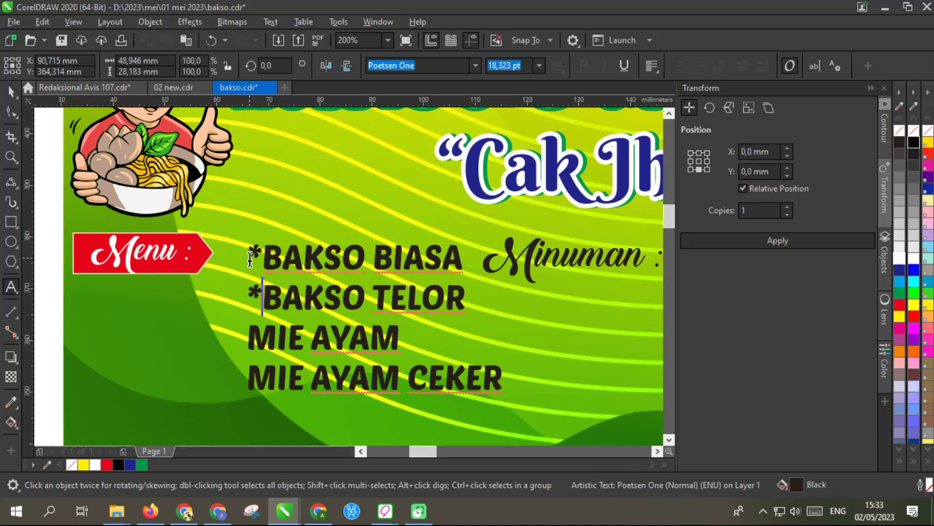
key(Down)
text(*)
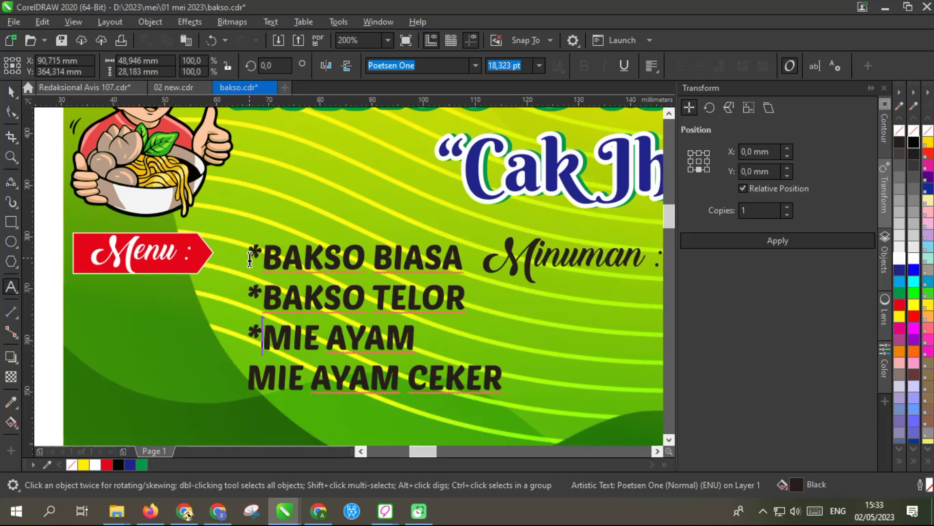
key(Down)
text(*)
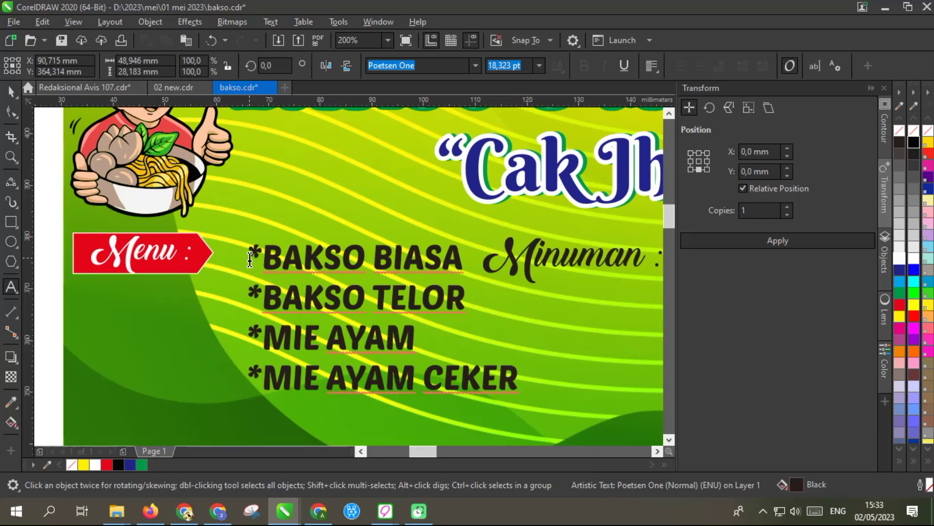
drag(298, 302, 287, 302)
scroll(230, 265, down, 1)
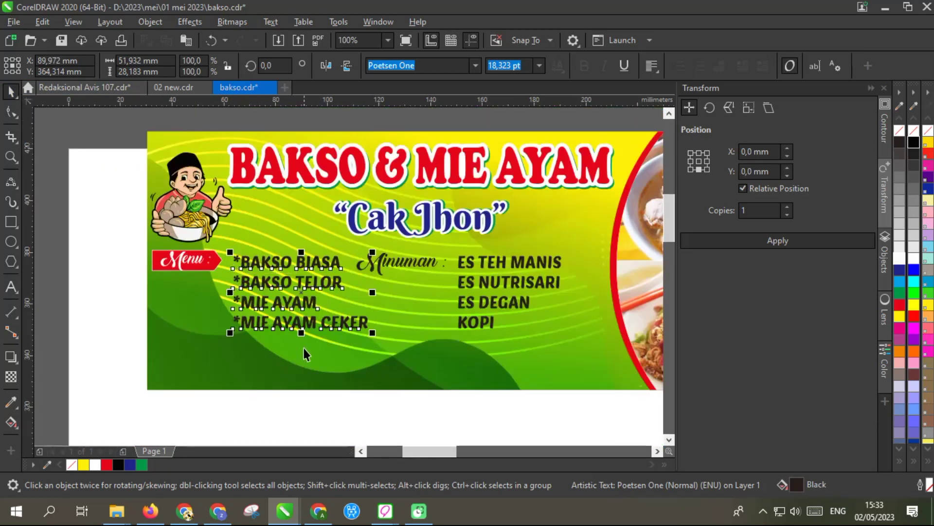
Move both lists together with the Menu and Minuman labels and the red arrow up about 3 mm
drag(121, 238, 611, 371)
scroll(432, 268, up, 1)
drag(409, 259, 408, 244)
scroll(291, 274, down, 2)
scroll(289, 274, down, 3)
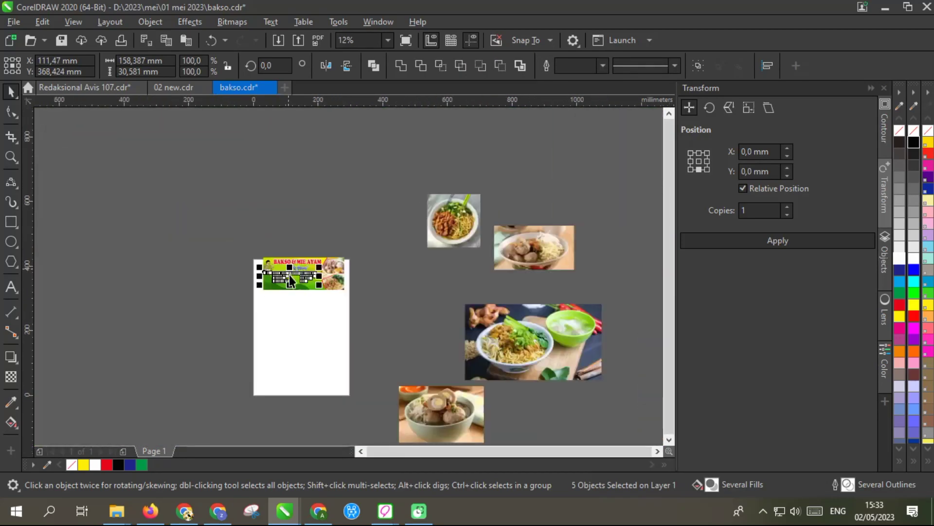
scroll(285, 293, up, 2)
click(221, 305)
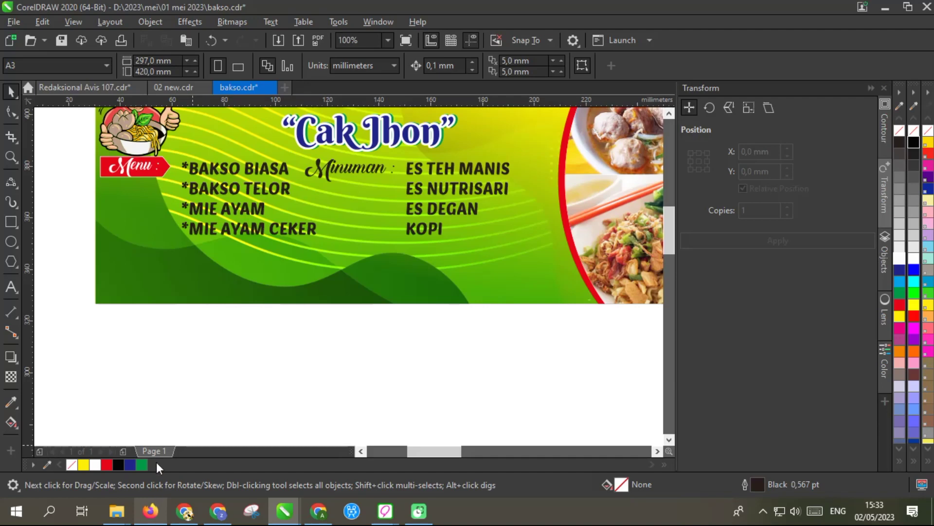
Shrink the Menu label with its red arrow to about 22.6 x 6.7 mm and duplicate both over the Minuman label
scroll(248, 316, down, 1)
scroll(272, 258, up, 1)
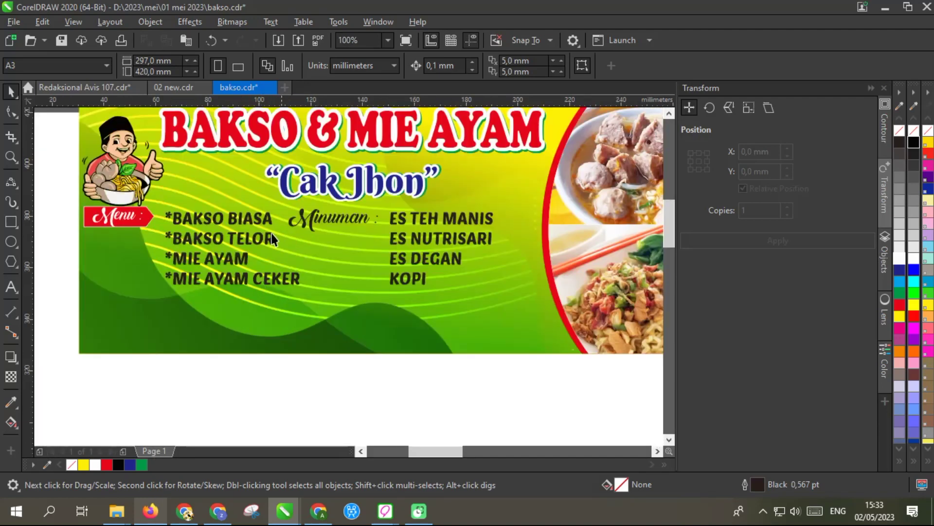
scroll(98, 213, up, 2)
click(153, 232)
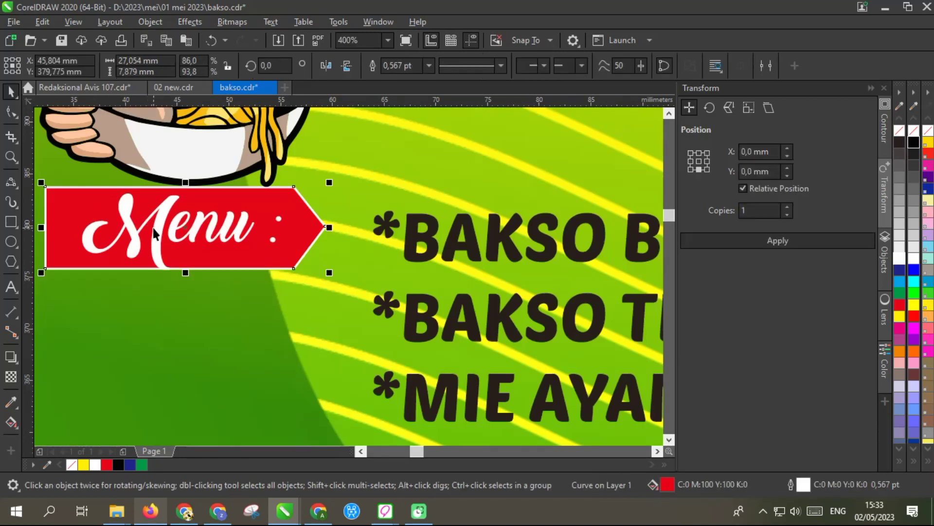
shift+click(176, 231)
drag(333, 277, 404, 237)
scroll(258, 236, down, 1)
scroll(245, 234, down, 1)
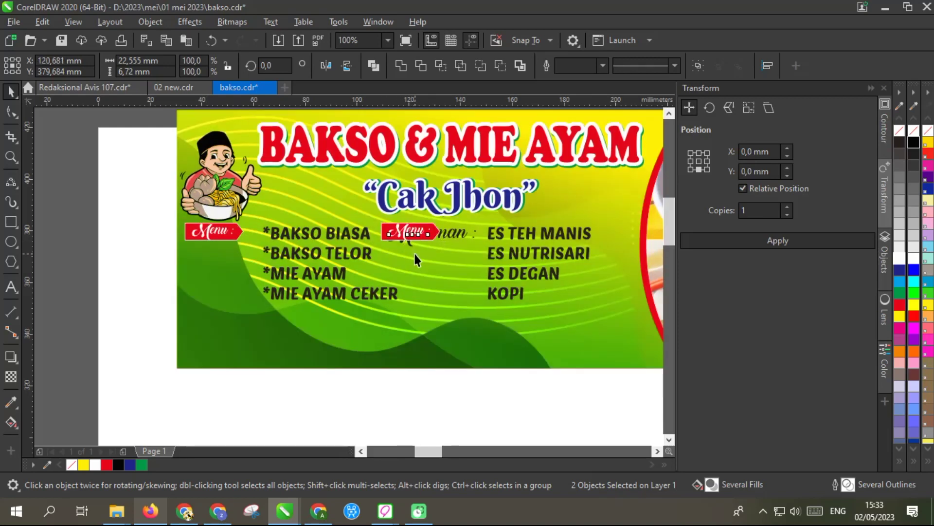
Delete the duplicated Menu text and bring the Minuman label in front of the copied red arrow
scroll(413, 252, up, 1)
click(400, 215)
ctrl+click(401, 215)
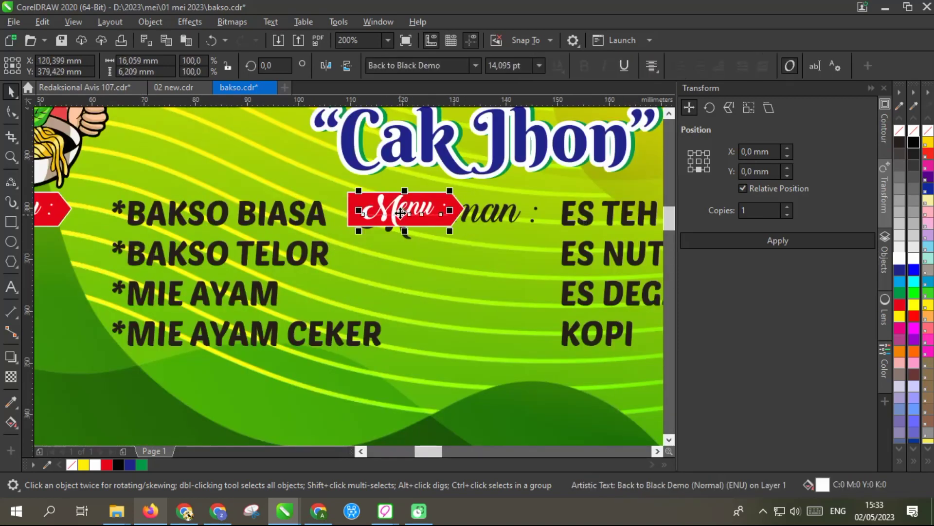
key(Delete)
click(403, 236)
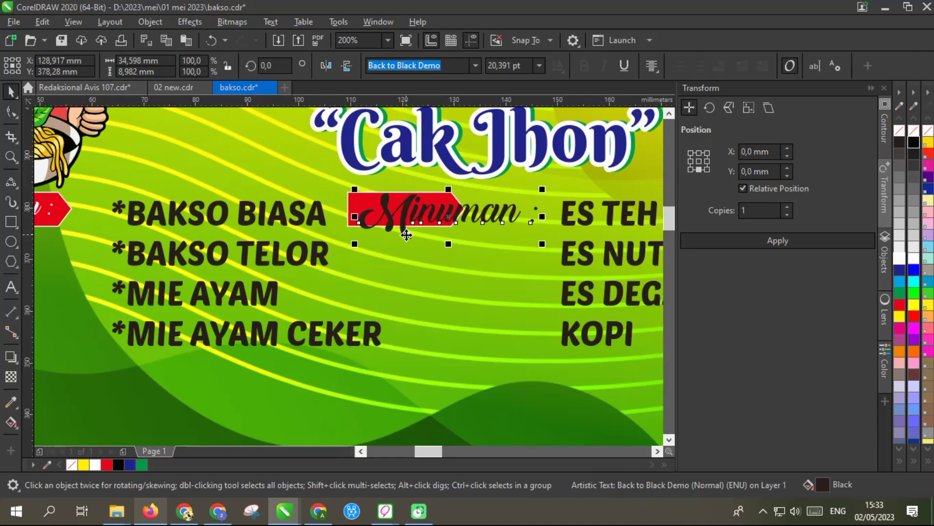
Duplicate the copied arrow about 10 mm to the right and weld the two into one shape about 32.7 mm wide
drag(443, 199, 495, 197)
right_click(495, 198)
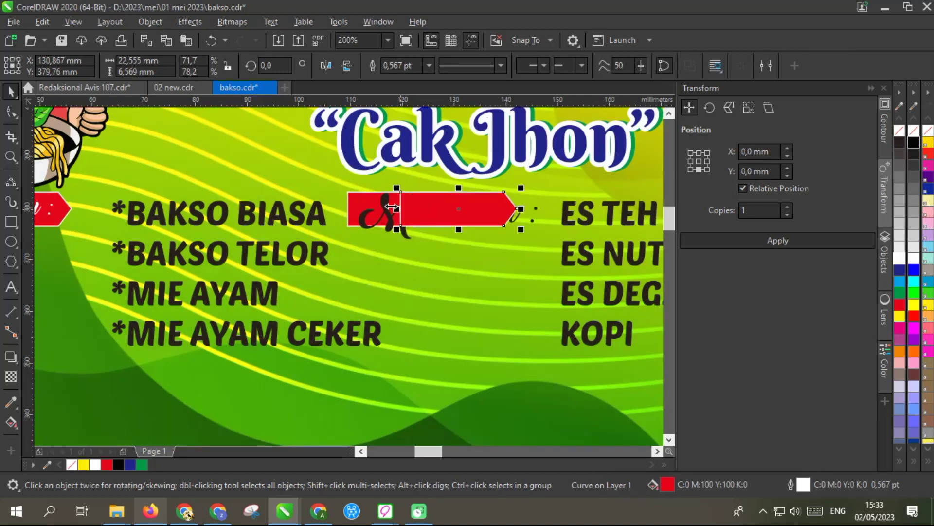
shift+click(361, 201)
click(402, 69)
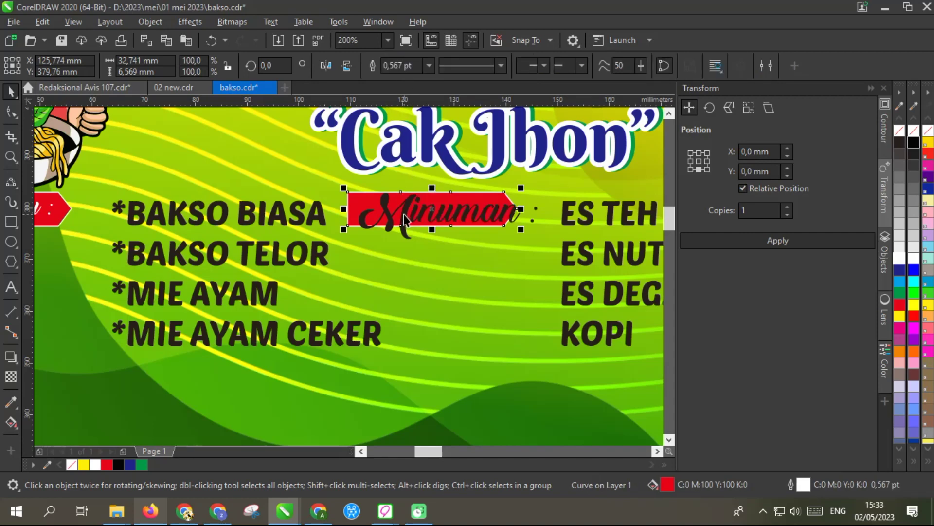
Move the Minuman text onto its red arrow, fill it white, and enlarge it to about 23.5 x 6.1 mm
click(404, 214)
scroll(533, 243, up, 1)
drag(551, 250, 485, 264)
drag(373, 208, 317, 186)
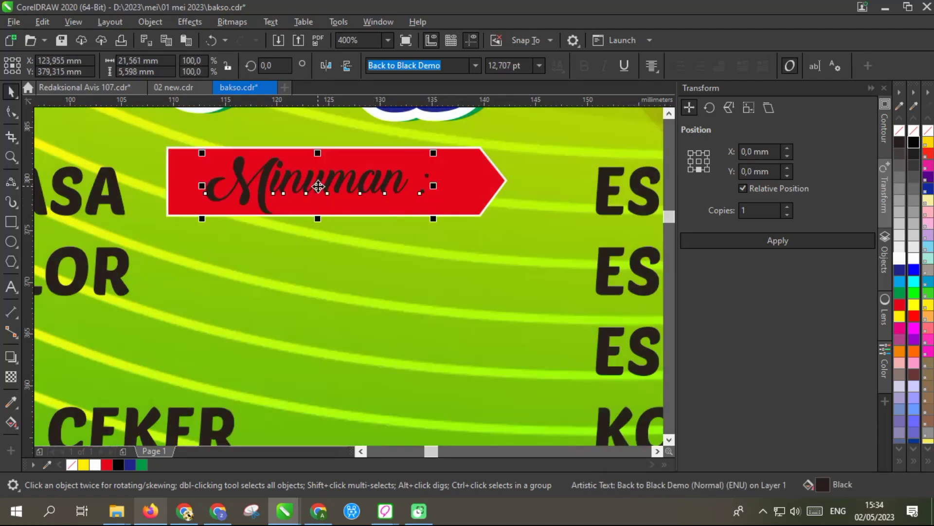
click(900, 259)
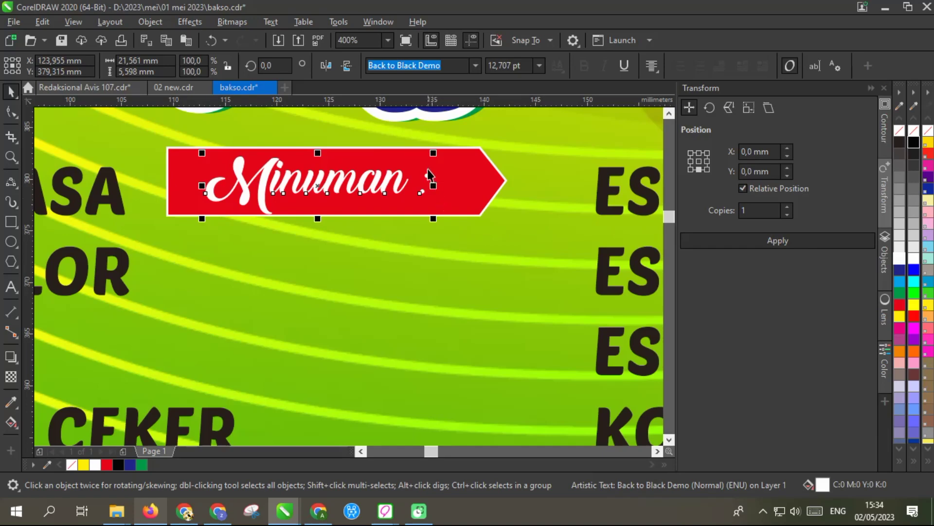
drag(433, 154, 455, 147)
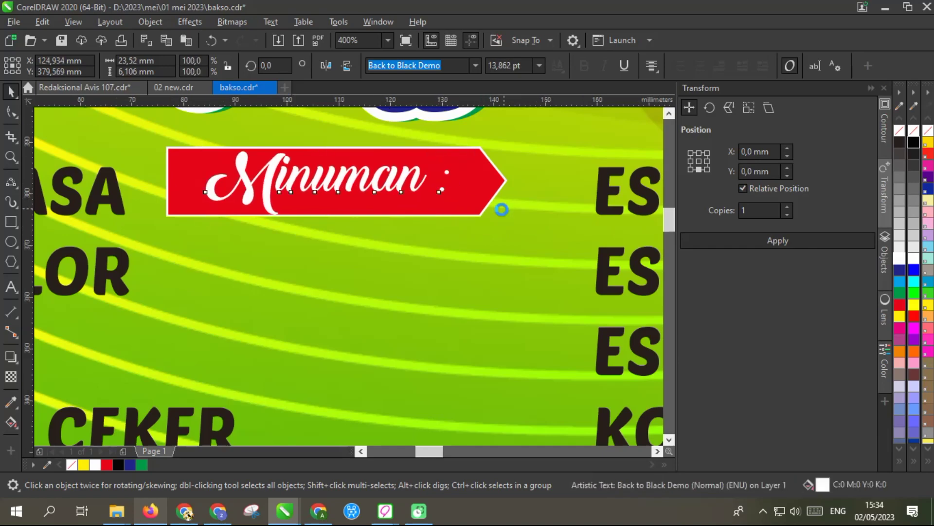
Move the Minuman label with its arrow right about 3.3 mm and shift the food list left about 4 mm
scroll(503, 206, down, 2)
shift+click(491, 197)
drag(423, 197, 440, 196)
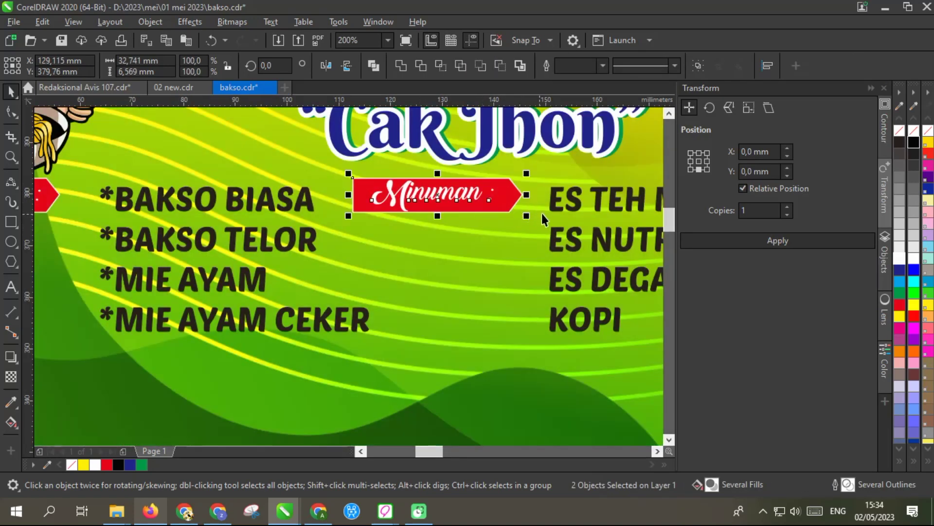
click(357, 324)
drag(231, 242, 211, 241)
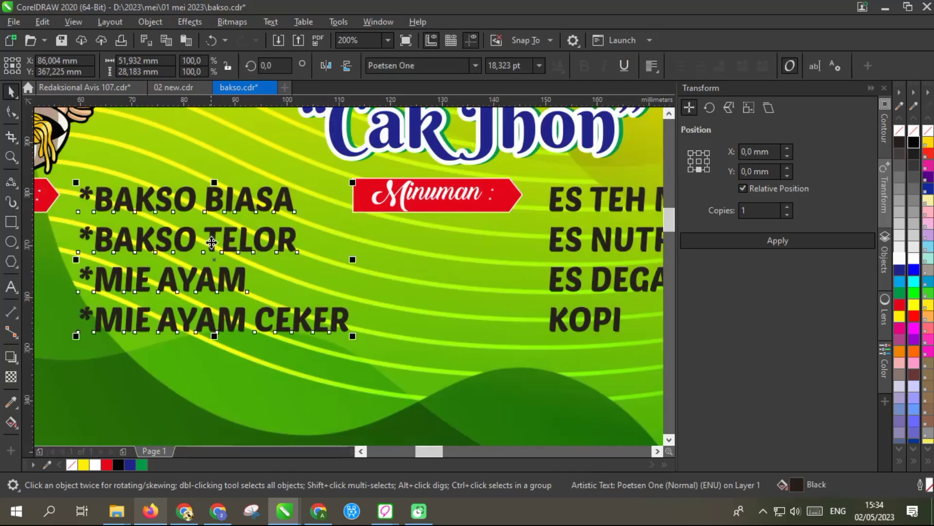
Add an asterisk before each of the four items in the drinks list
double_click(552, 202)
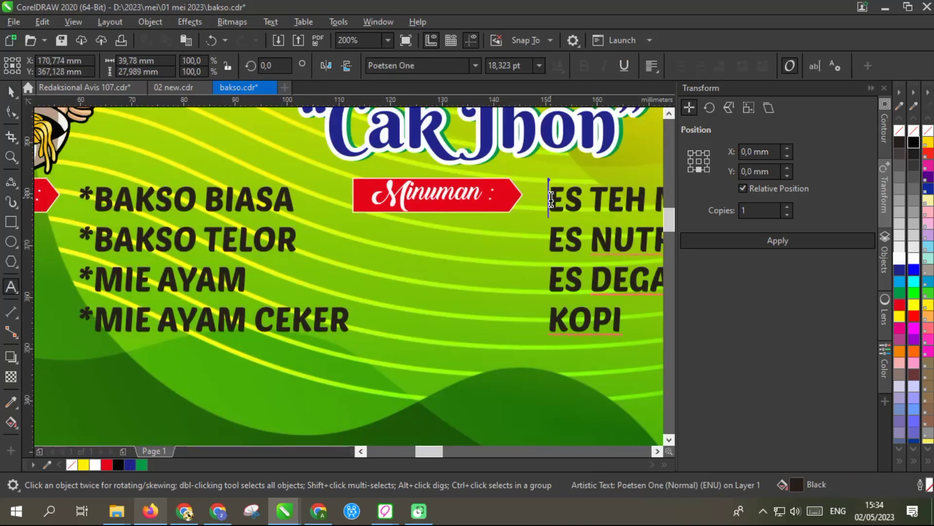
text(*)
key(Down)
key(Home)
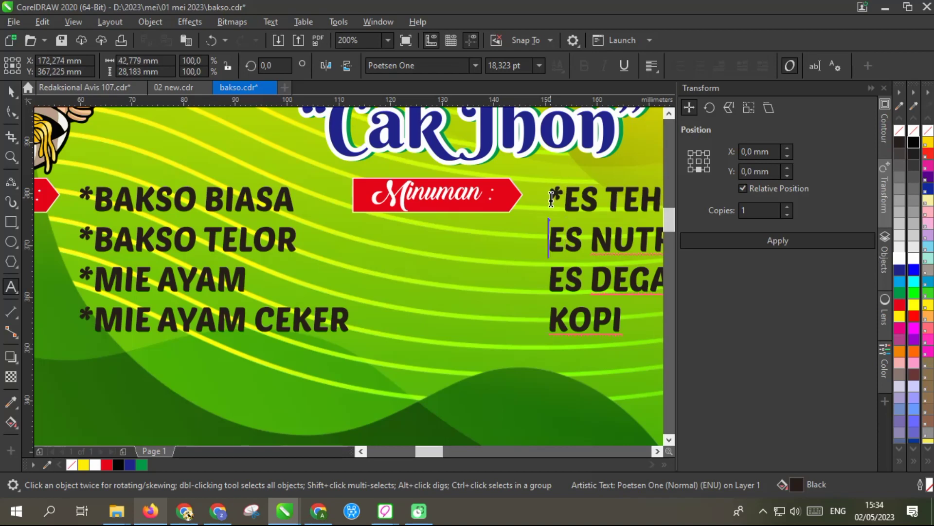
text(*)
key(Down)
key(Home)
text(*)
key(Down)
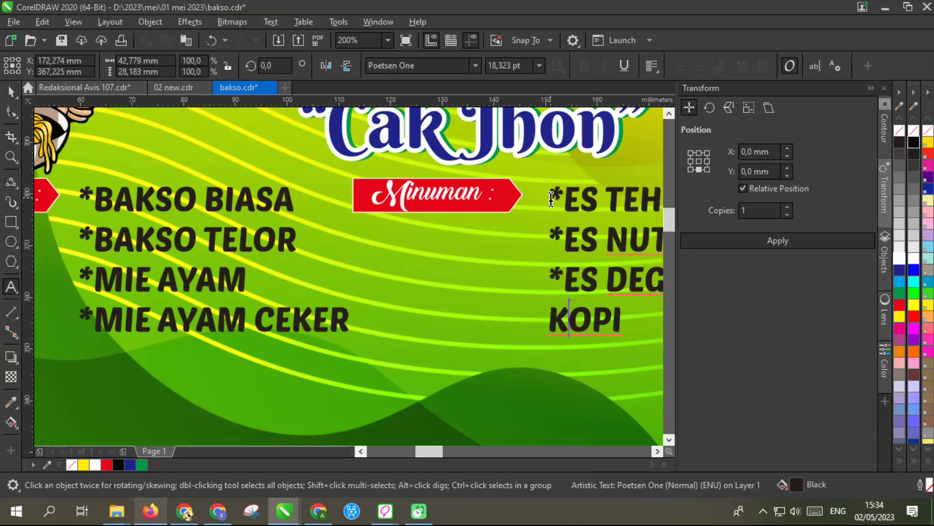
key(Home)
text(*)
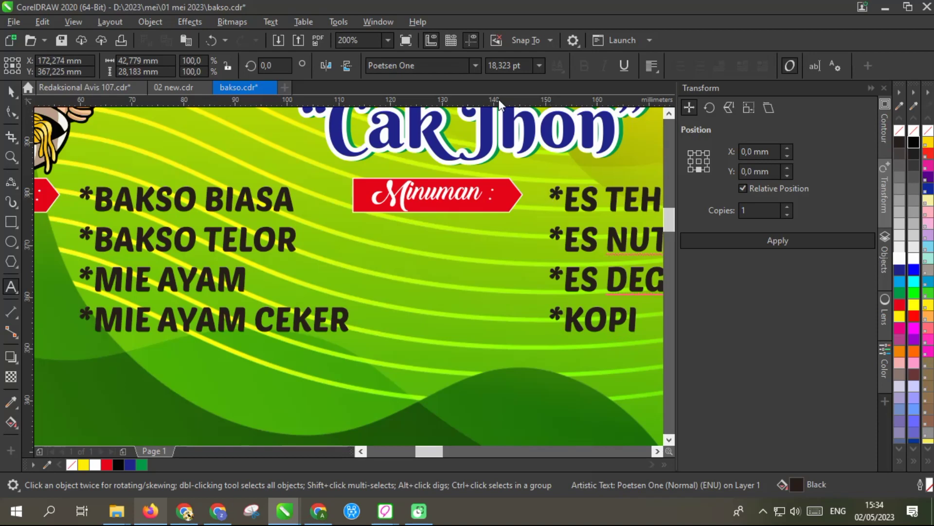
click(10, 91)
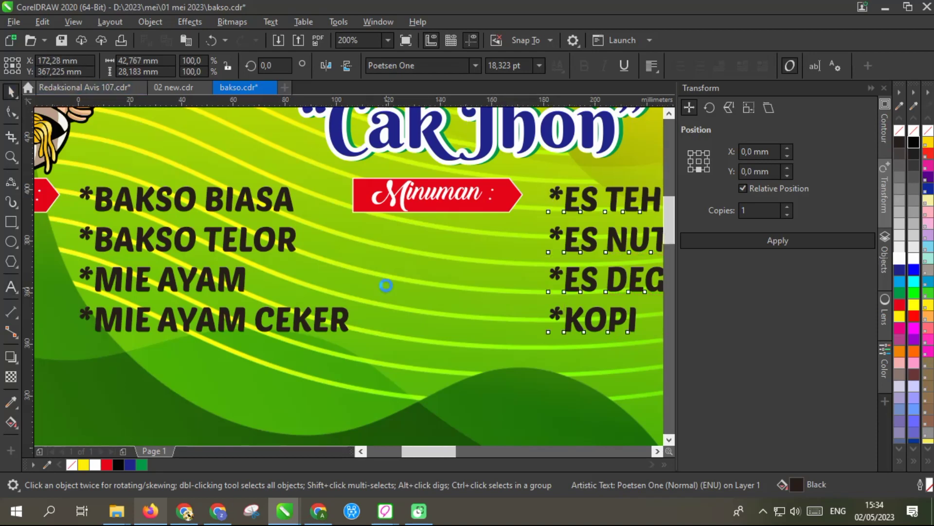
Move the drinks list left about 1.6 mm, and enlarge both lists with their labels together to about 163.2 x 30.8 mm
scroll(386, 285, down, 1)
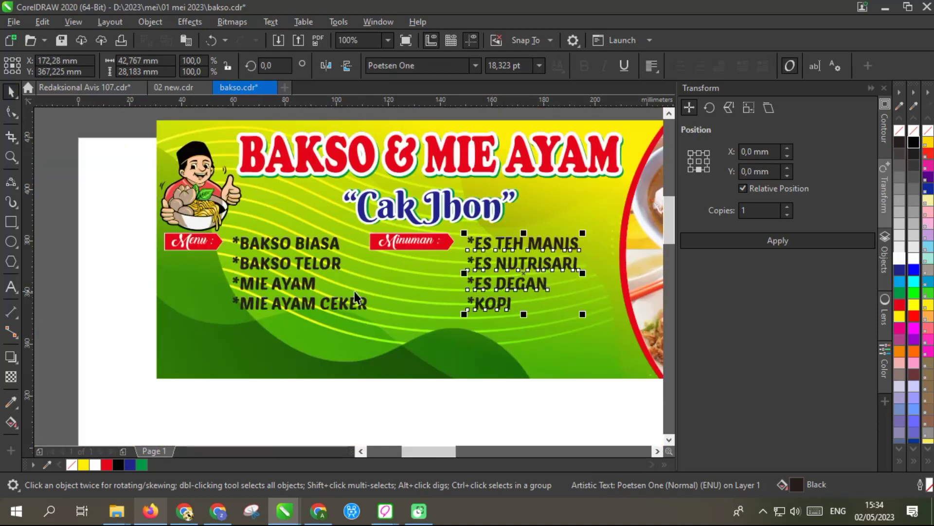
shift+click(306, 268)
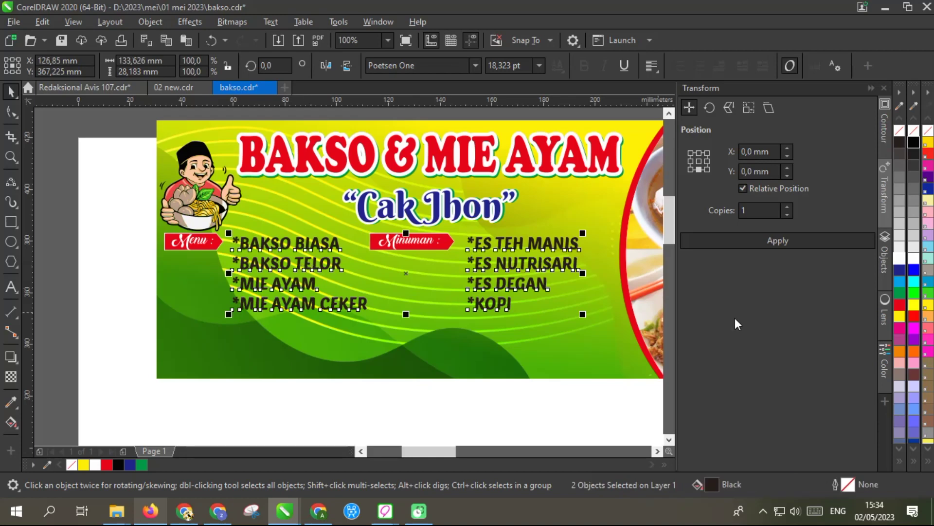
click(144, 234)
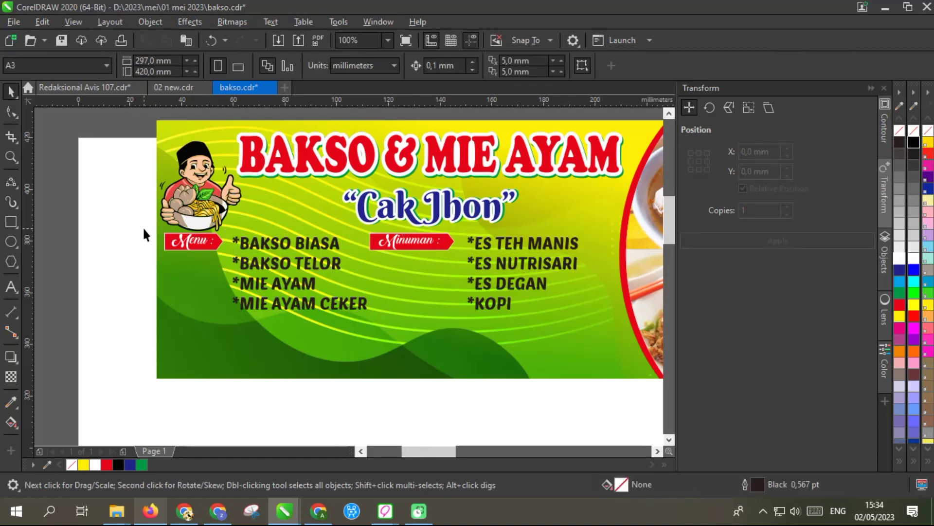
click(510, 248)
scroll(484, 240, up, 1)
scroll(468, 243, down, 1)
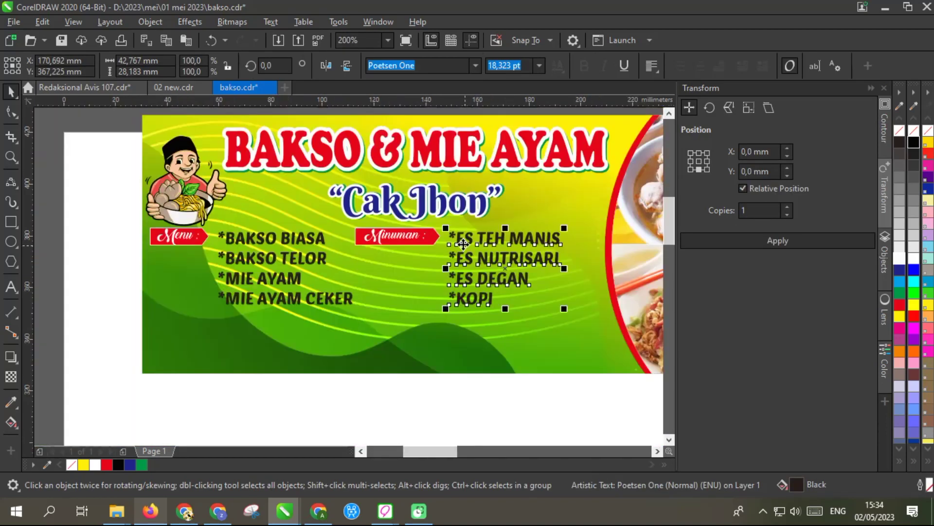
drag(104, 220, 578, 327)
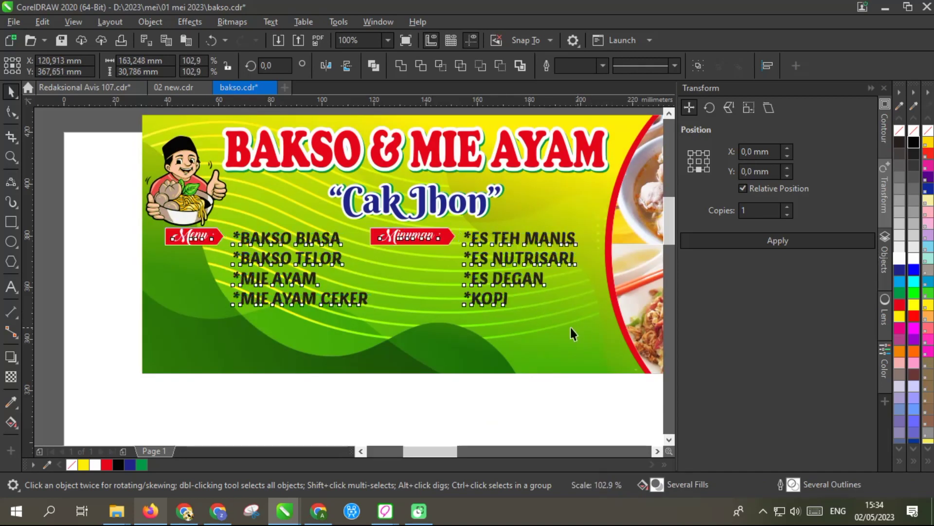
click(561, 323)
Give the food and drinks lists a dark blue fill (C100 M100 Y0 K0) and a white outline
click(540, 286)
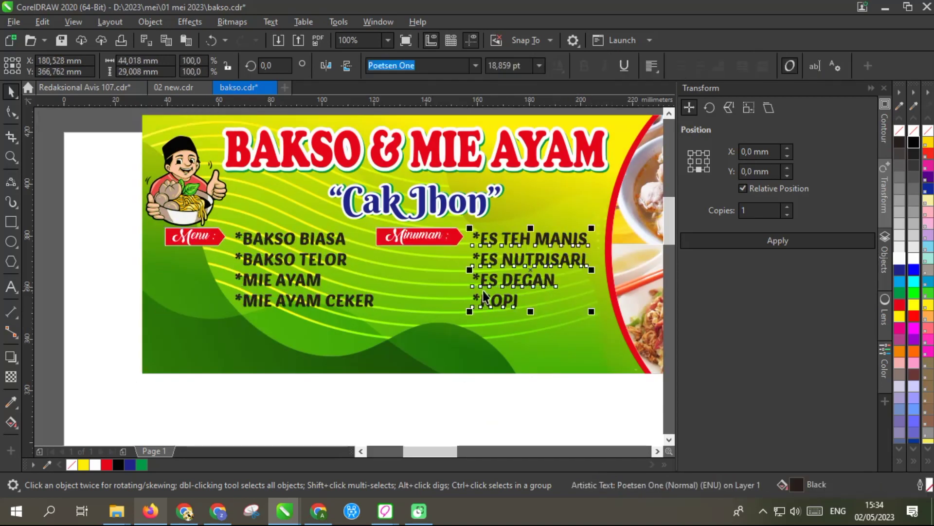
shift+click(364, 301)
click(900, 267)
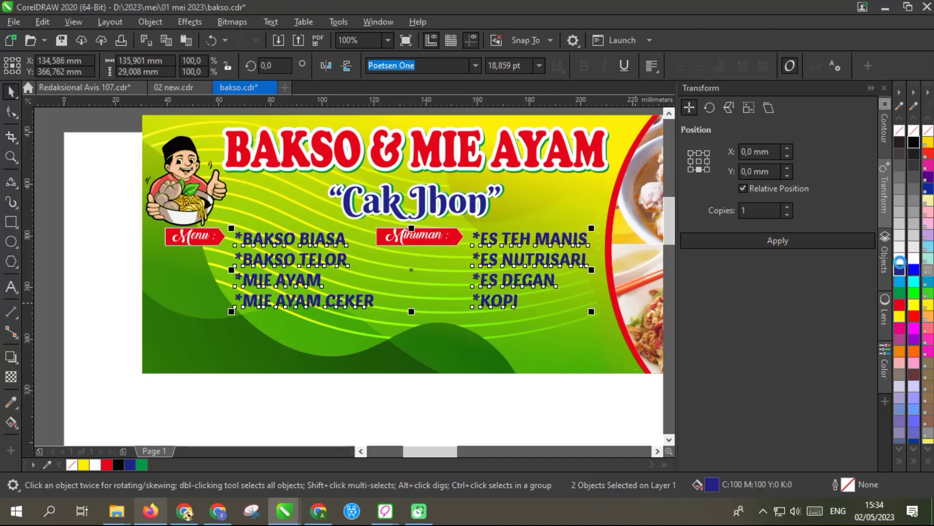
right_click(900, 265)
right_click(900, 258)
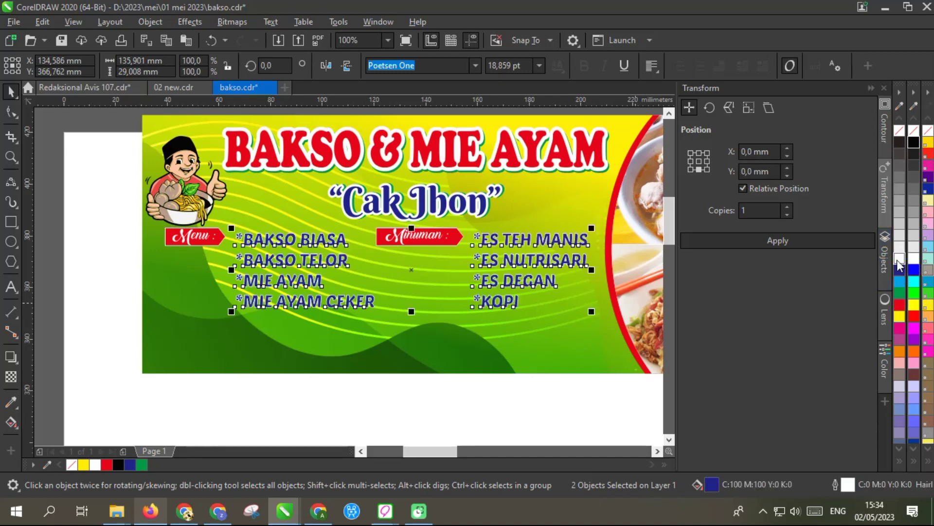
Set the outline of both lists to 3 points with rounded corners, placed behind the fill
key(F12)
text(4)
click(362, 282)
click(504, 306)
double_click(336, 205)
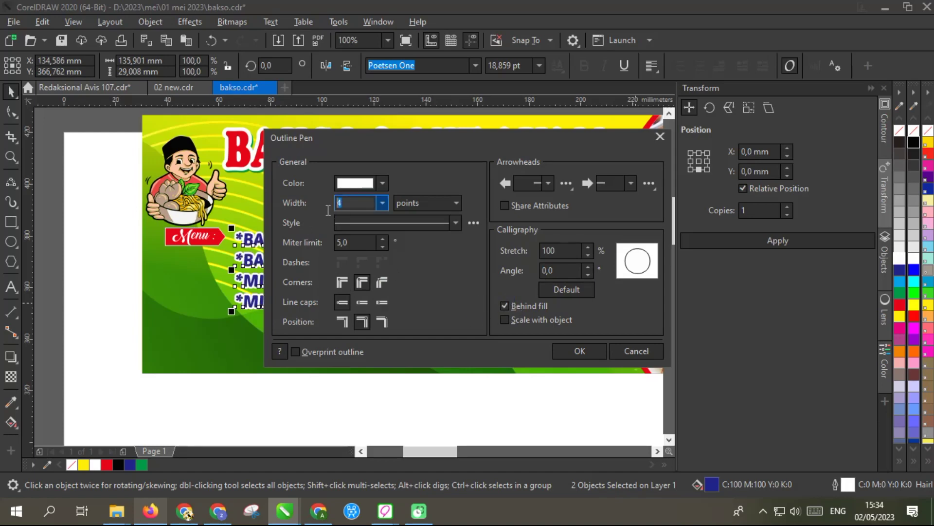
click(349, 281)
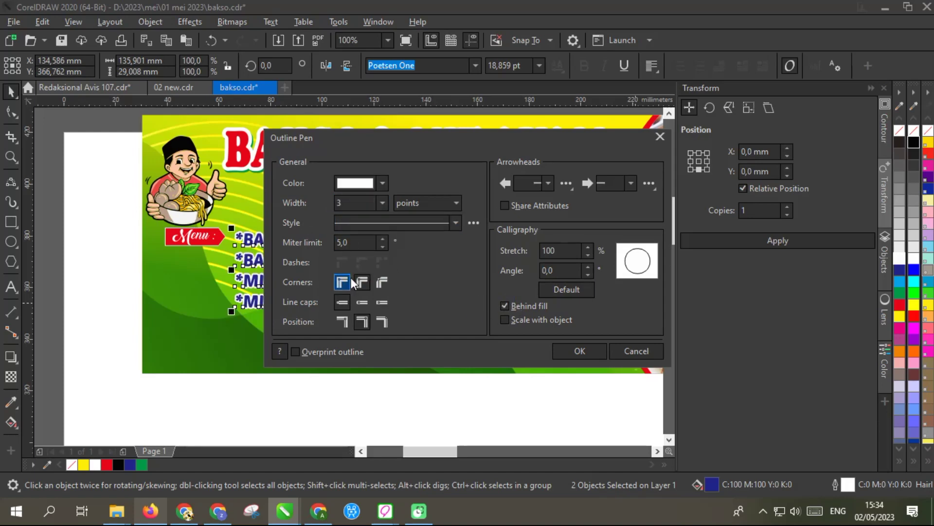
click(571, 349)
Duplicate both lists slightly down and right as a black shadow, place it behind the originals, and nudge it 0.1 mm right and down
scroll(556, 253, up, 4)
drag(557, 252, 559, 258)
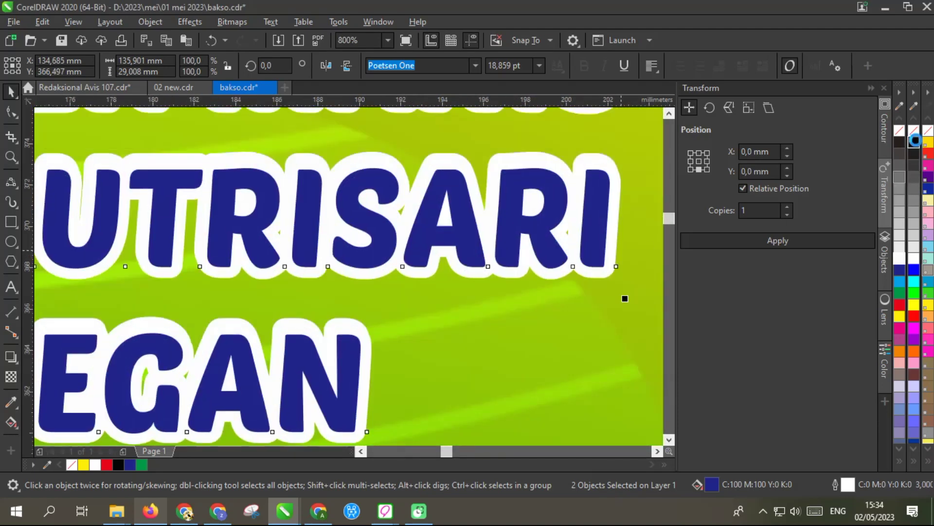
click(915, 141)
scroll(532, 211, down, 2)
right_click(528, 211)
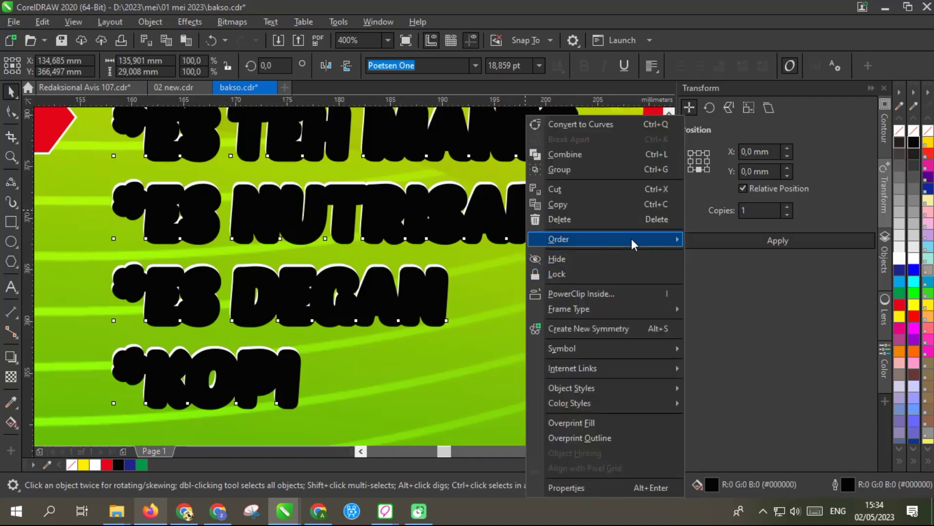
mouse_move(613, 239)
click(721, 339)
click(542, 316)
scroll(544, 265, down, 2)
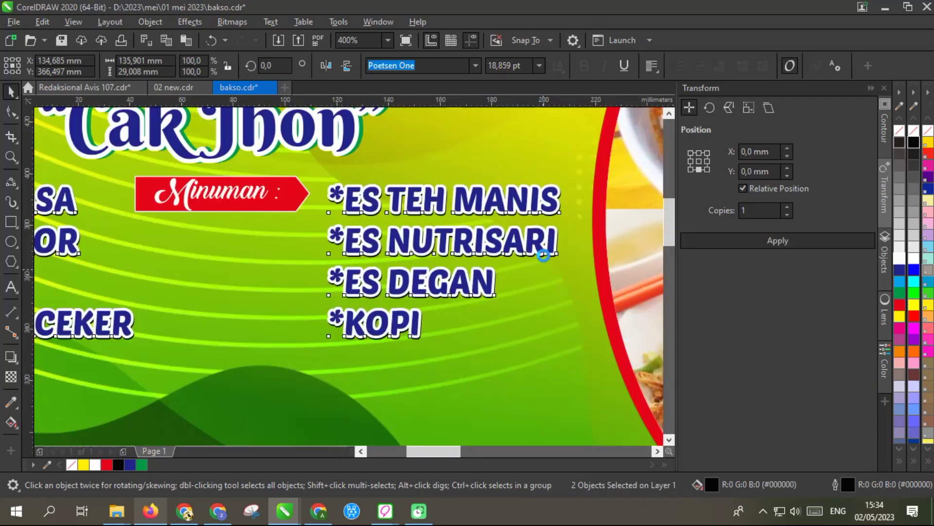
scroll(544, 255, down, 3)
key(Right)
key(Down)
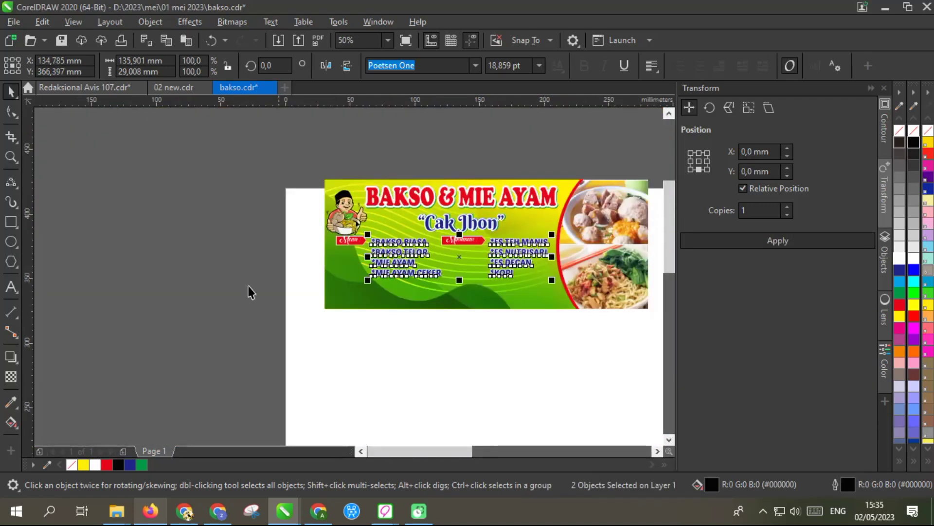
Draw a rectangle about 35.3 x 21 mm below the food list and round its corners to about 1.6 mm
click(154, 298)
scroll(465, 292, up, 2)
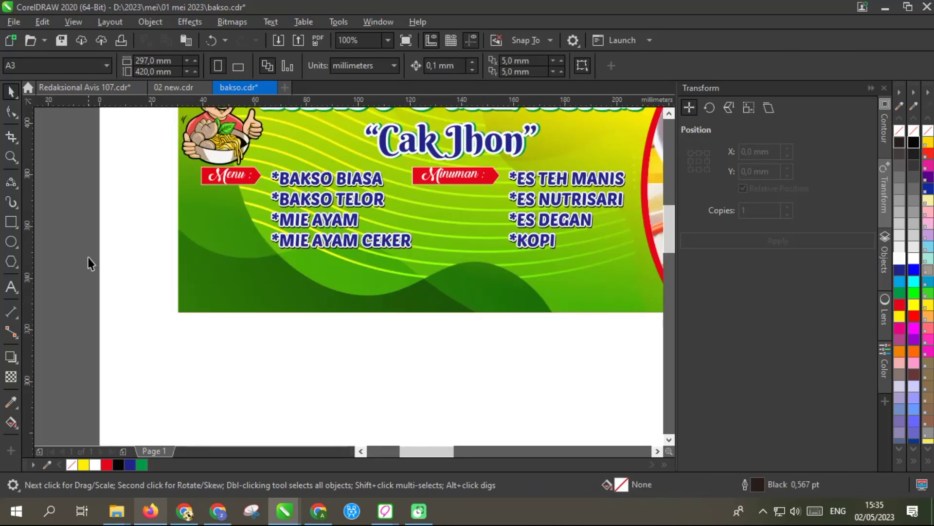
click(12, 222)
scroll(222, 265, up, 2)
drag(213, 226, 400, 338)
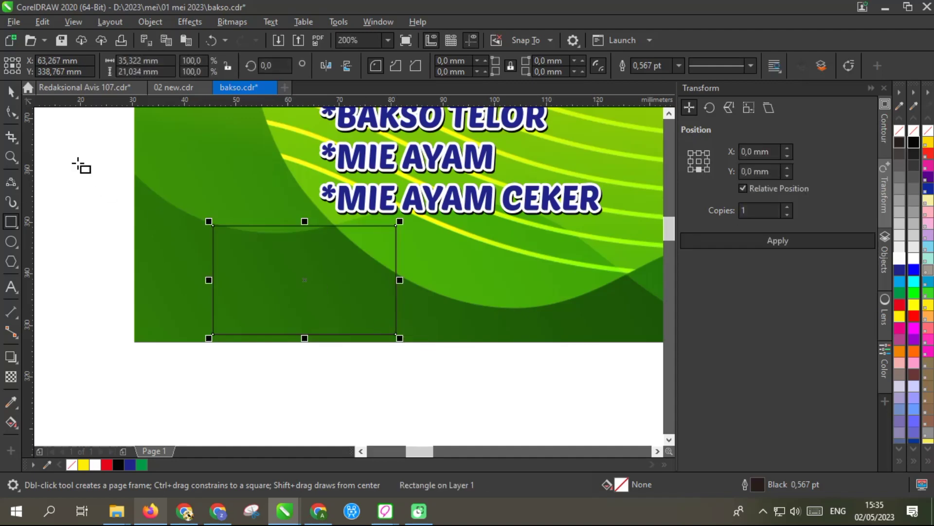
click(10, 113)
drag(214, 228, 219, 227)
key(space)
Skew the rounded rectangle into a right-leaning parallelogram about 38.4 mm wide and move it left toward the banner's edge
click(214, 242)
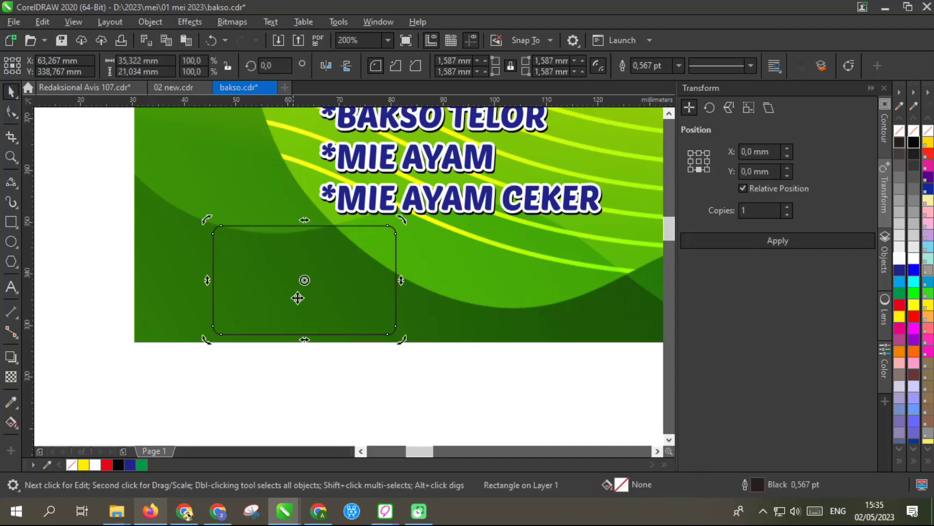
drag(304, 336, 287, 335)
drag(304, 302, 287, 300)
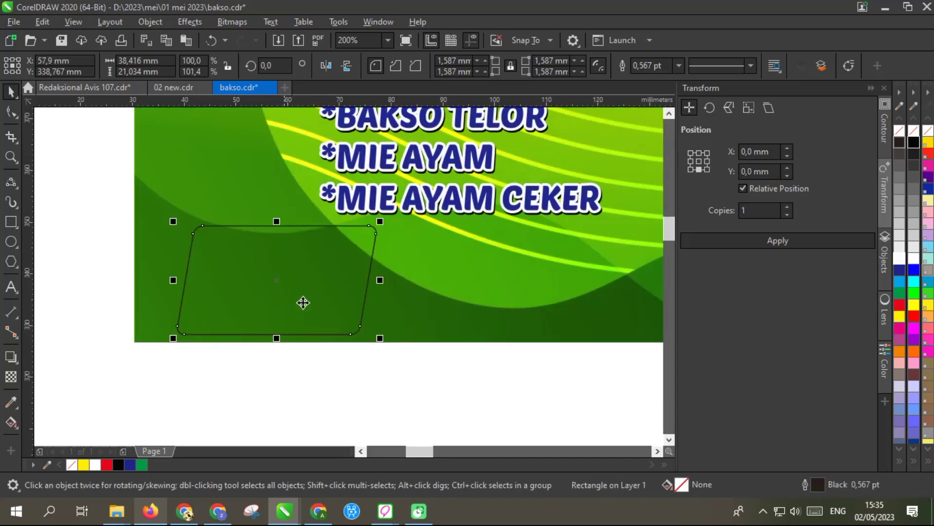
Fill the parallelogram dark blue and give it a white 3-point outline with rounded corners behind the fill
click(901, 271)
right_click(900, 259)
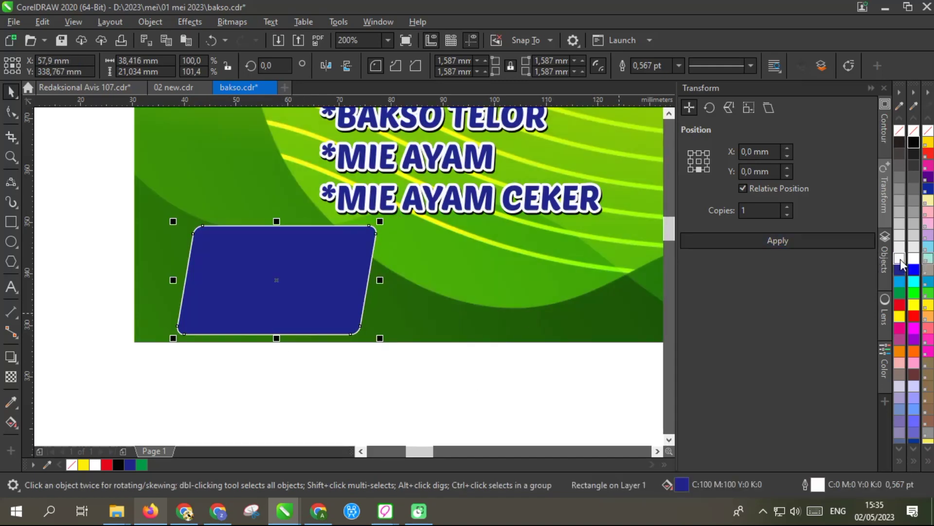
key(F12)
text(3)
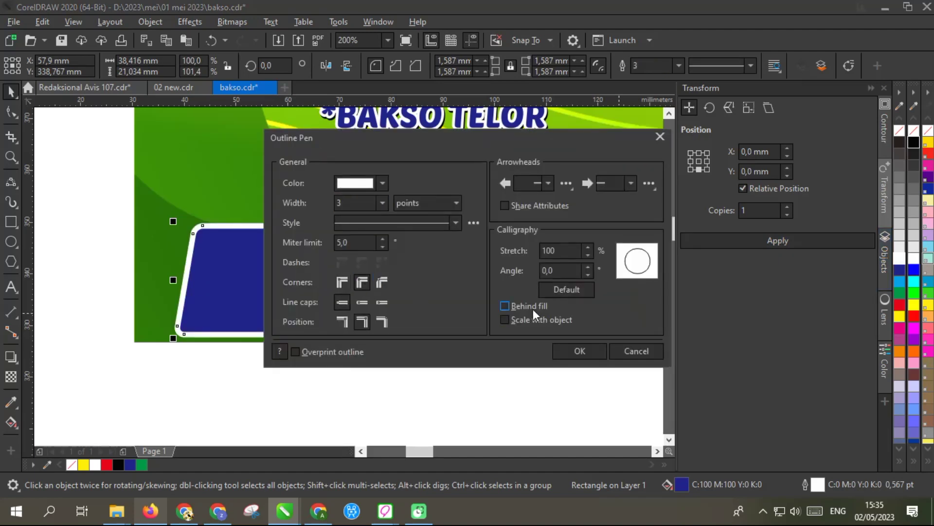
click(575, 351)
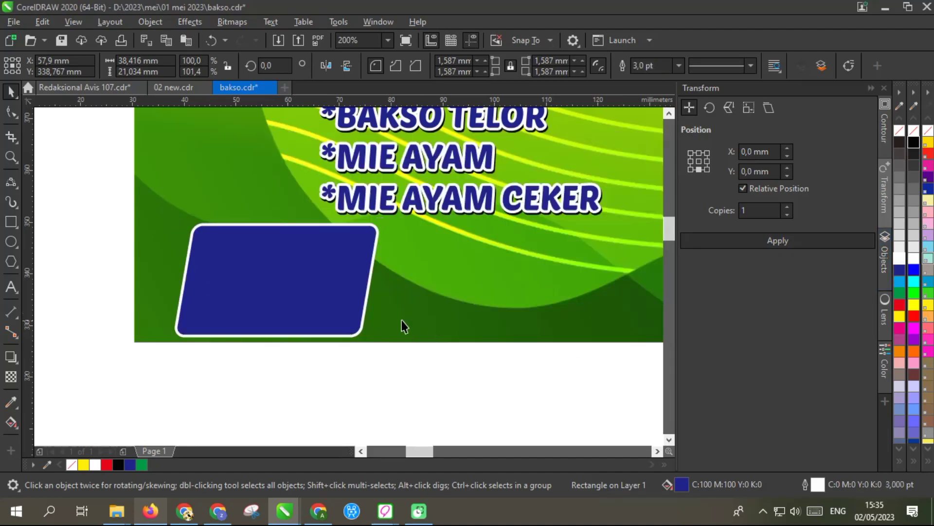
Shrink the blue parallelogram to about 36.2 x 19.8 mm so it clears the banner's lower edge
scroll(402, 325, up, 2)
drag(377, 354, 354, 340)
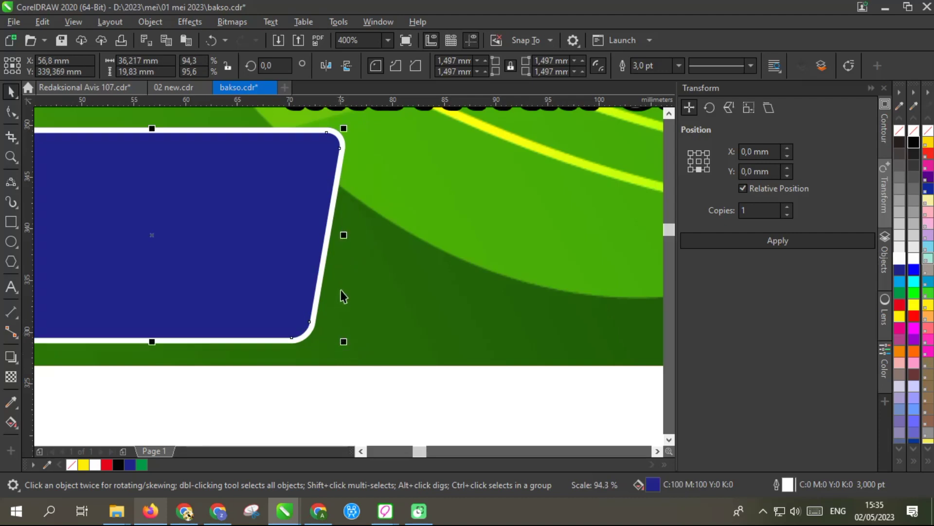
scroll(348, 282, down, 2)
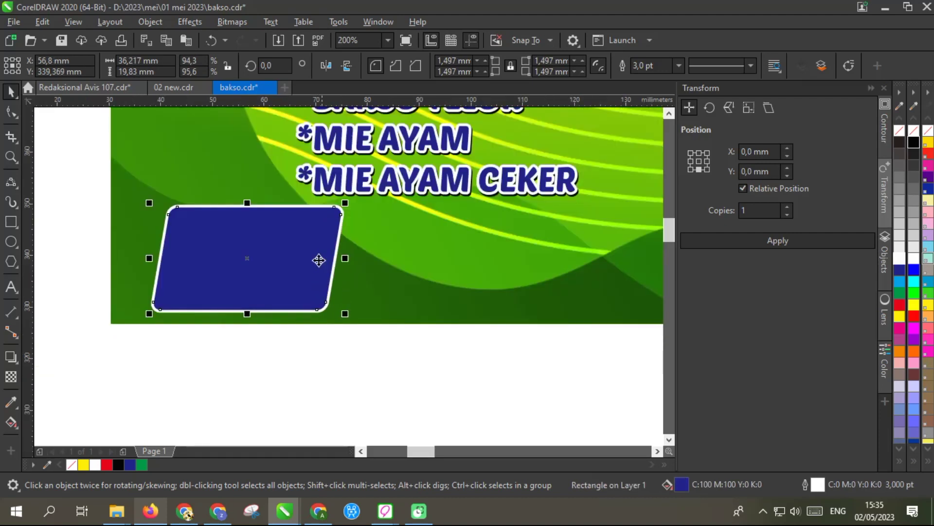
Duplicate the parallelogram about 36.6 mm to the right and repeat the duplication to make a row of four
drag(262, 263, 451, 279)
scroll(183, 291, down, 1)
key(ctrl+r)
key(ctrl+r)
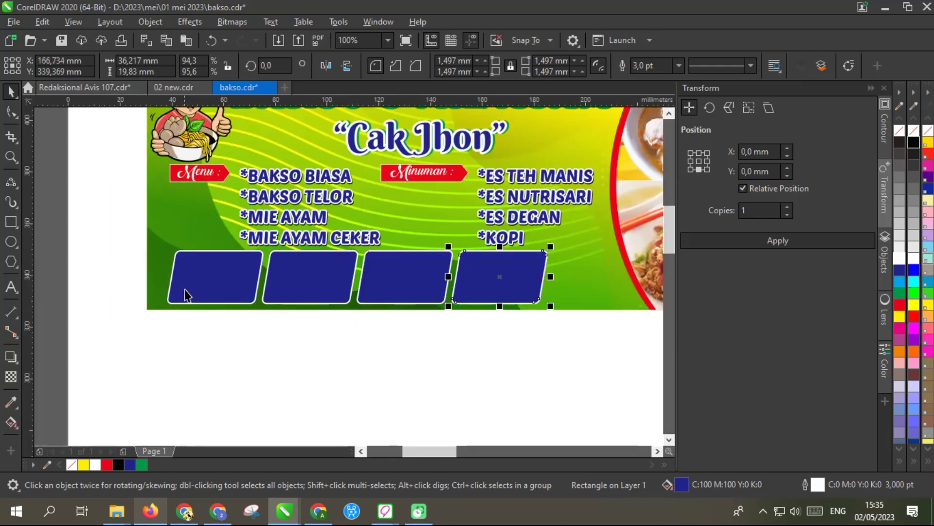
Select all four blue parallelograms and move the row right about 12.7 mm beneath the lists
shift+click(394, 283)
shift+click(326, 284)
shift+click(246, 284)
drag(337, 283, 370, 283)
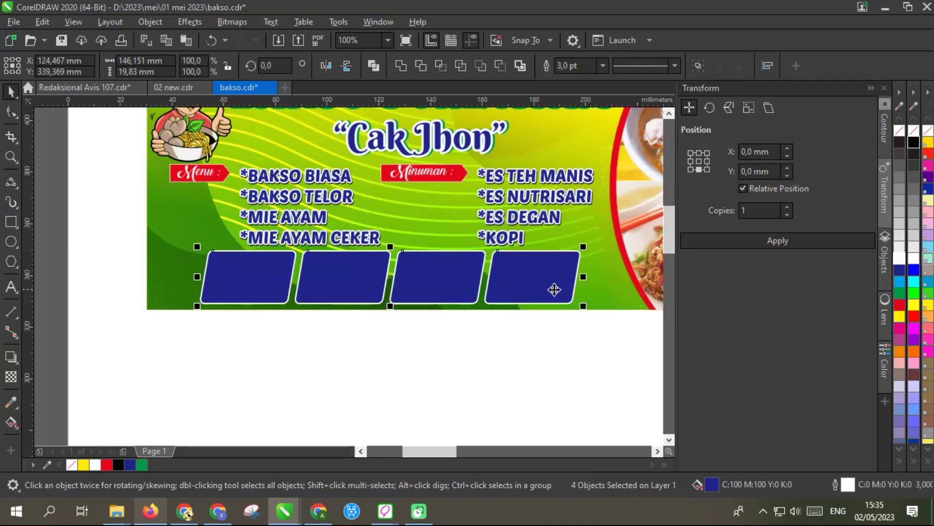
Widen the row of four blue parallelograms to about 153.6 mm overall
scroll(171, 287, down, 1)
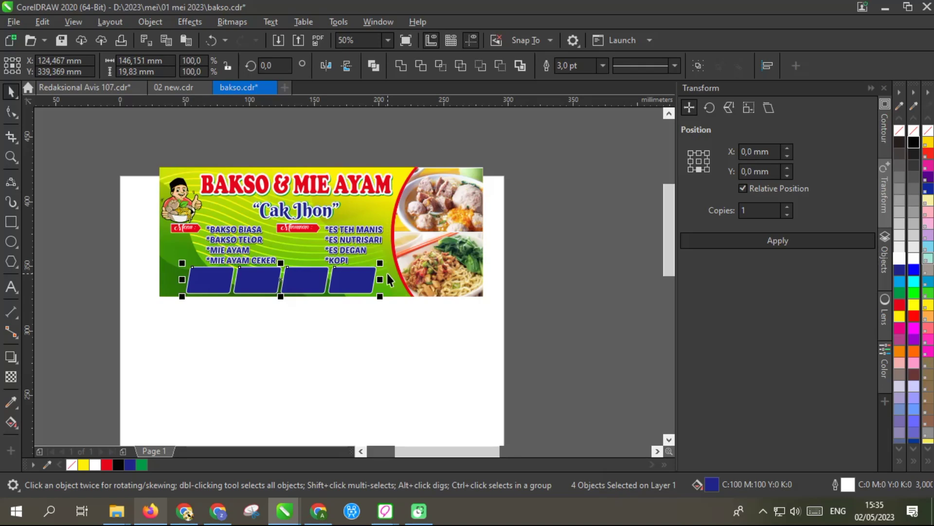
scroll(348, 284, up, 1)
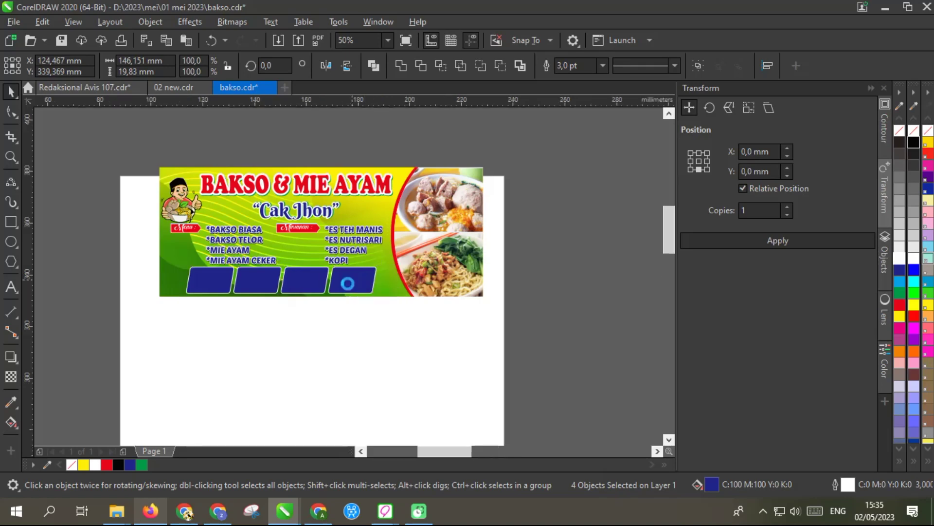
drag(409, 276, 418, 283)
scroll(338, 289, down, 1)
key(Escape)
PowerClip a separate food photo from beside the page into each of the first two blue parallelograms
scroll(320, 273, down, 1)
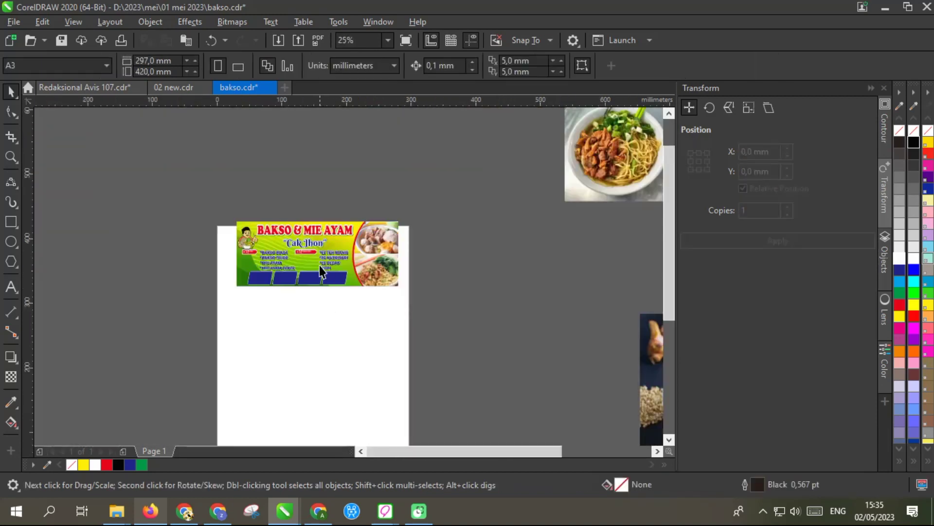
scroll(445, 249, down, 1)
drag(562, 301, 457, 288)
scroll(372, 291, up, 1)
click(286, 224)
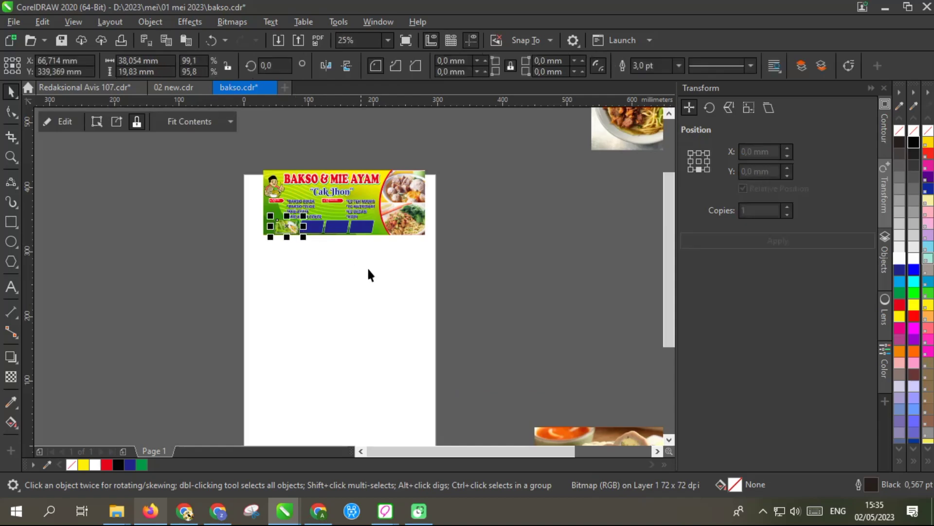
scroll(373, 271, down, 1)
drag(479, 365, 342, 249)
PowerClip the next food photos into the third and fourth parallelograms, ending with the meatball bowl
click(491, 184)
key(ctrl+1)
click(357, 248)
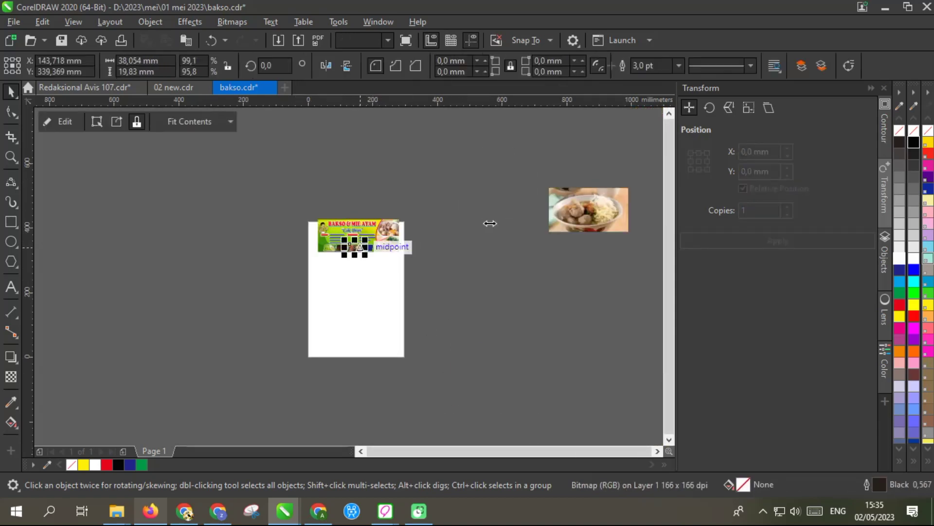
click(553, 204)
key(ctrl+1)
drag(371, 248, 366, 250)
Fit the clipped food photos proportionally so each one fills its parallelogram frame
scroll(368, 250, up, 5)
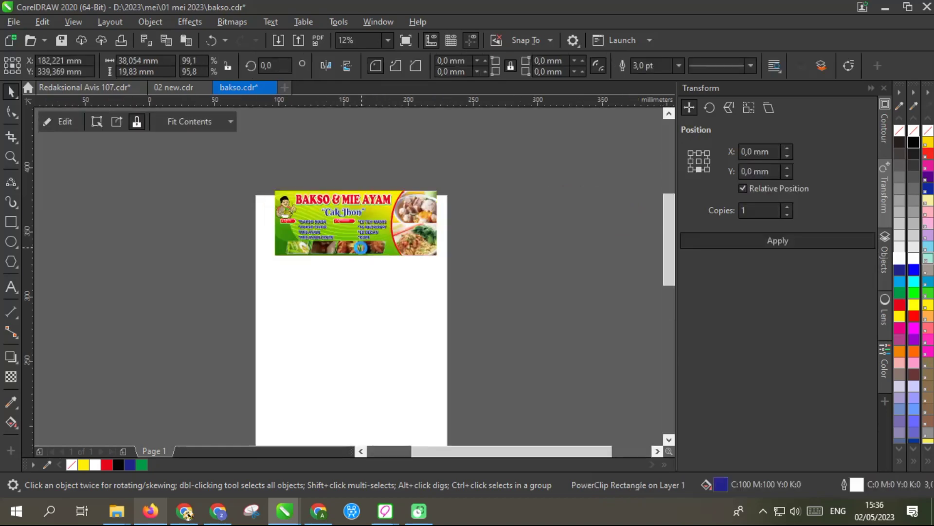
key(ctrl+2)
click(268, 244)
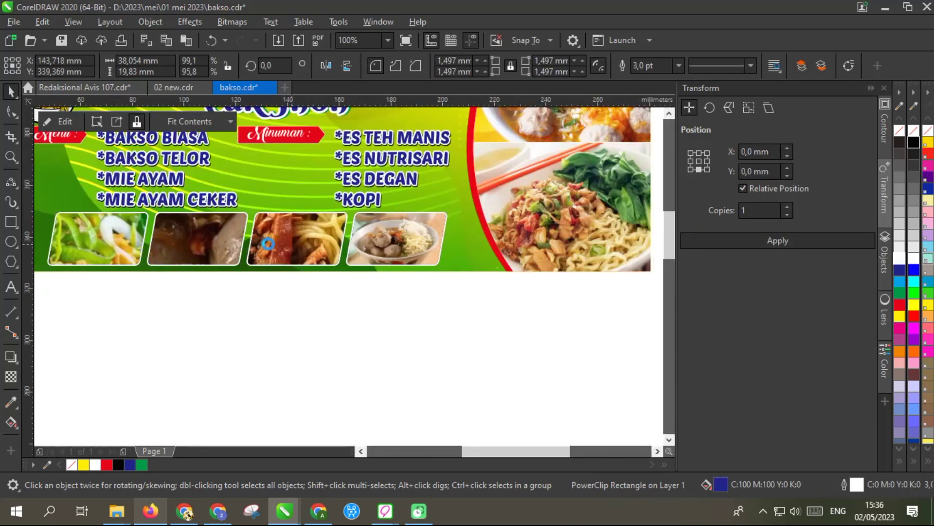
key(ctrl+2)
click(202, 246)
key(ctrl+2)
click(123, 249)
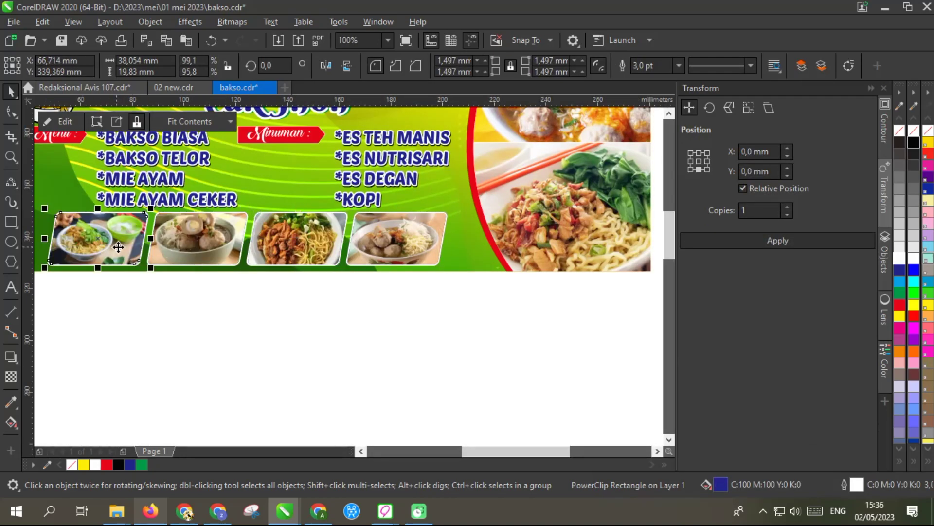
Edit the second parallelogram's contents and move its meatball photo down about 2.1 mm within the frame
scroll(195, 245, up, 1)
click(195, 245)
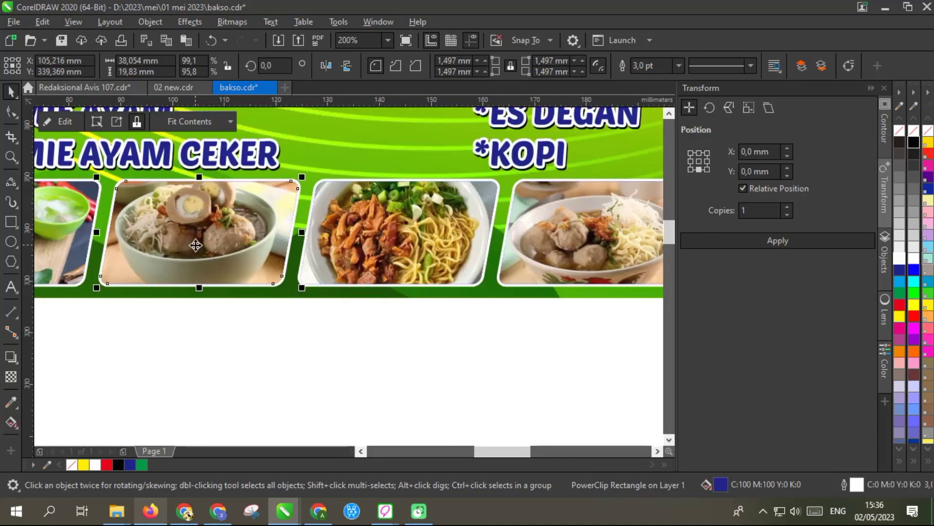
double_click(195, 245)
drag(213, 213, 213, 224)
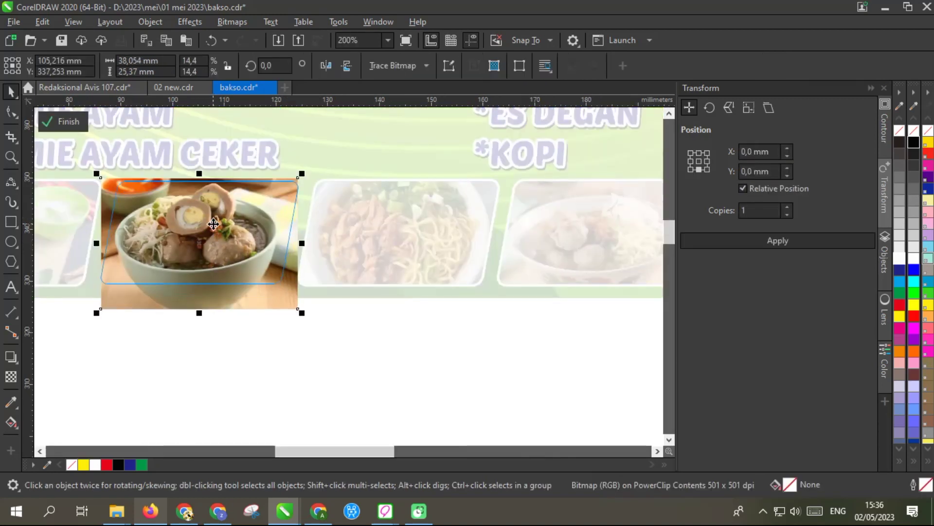
scroll(213, 224, down, 1)
click(241, 296)
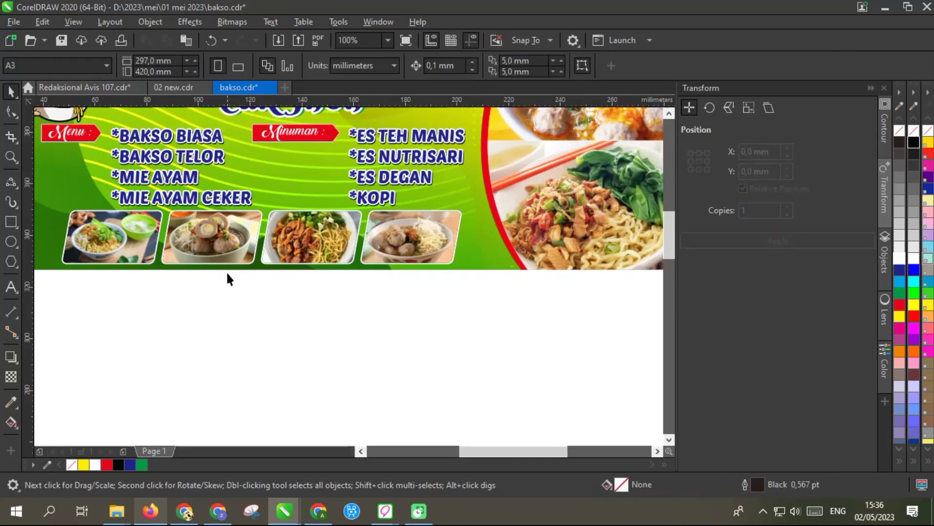
Draw an ellipse about 50.5 x 49.7 mm around the mascot, extending past the banner's upper-left corner
scroll(227, 277, down, 1)
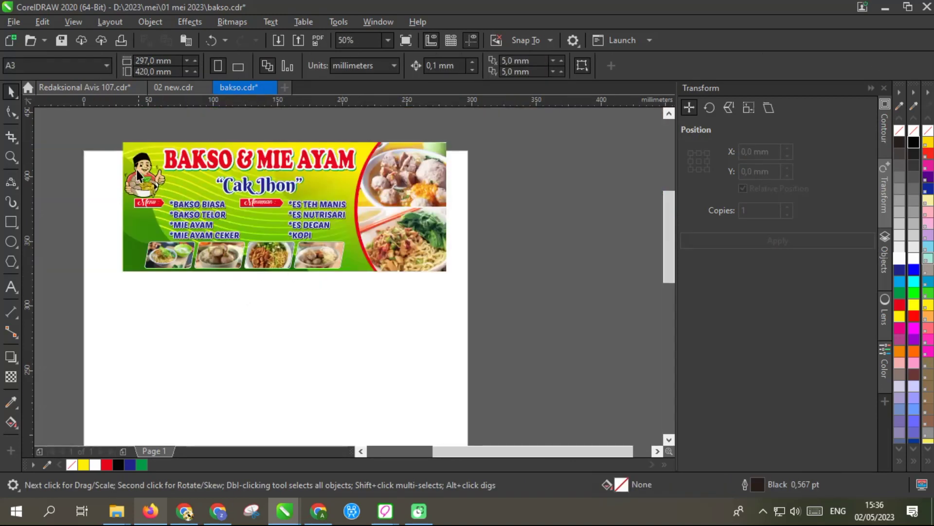
scroll(138, 175, up, 1)
click(11, 241)
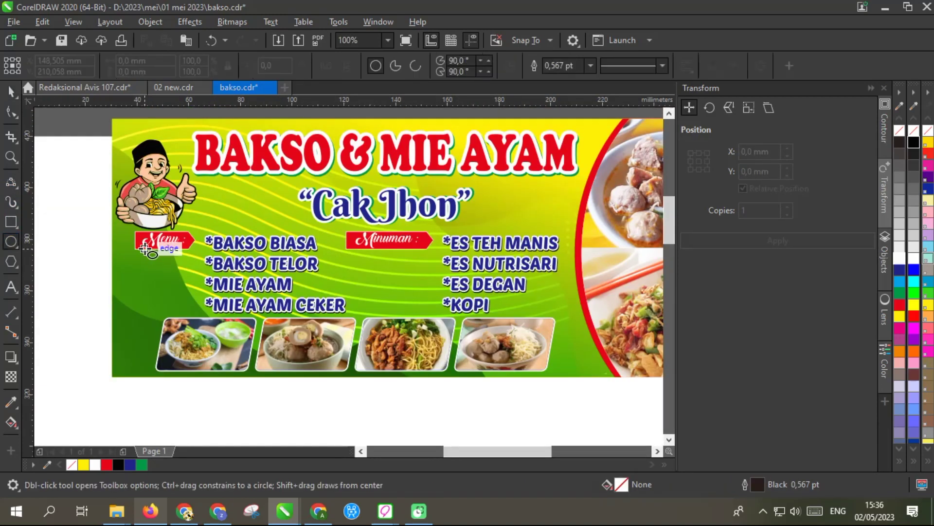
scroll(190, 221, down, 1)
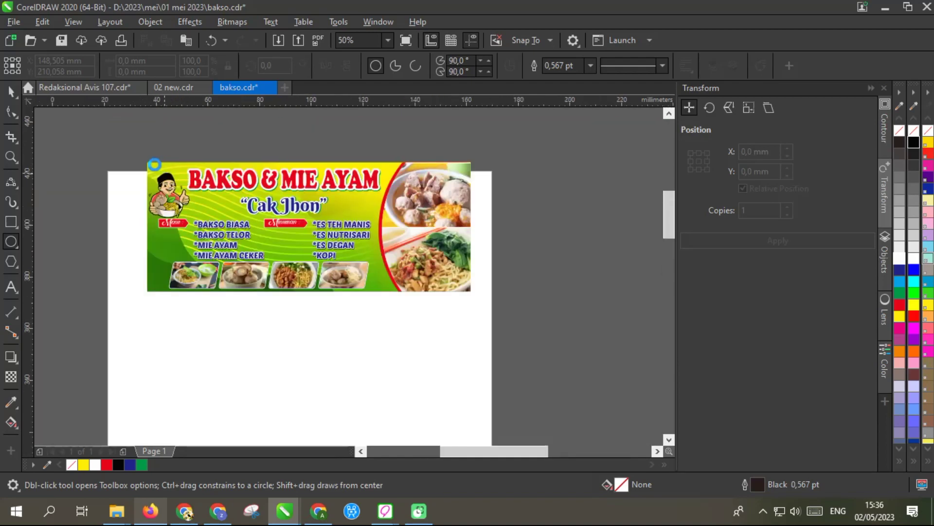
scroll(153, 165, up, 2)
drag(97, 139, 231, 271)
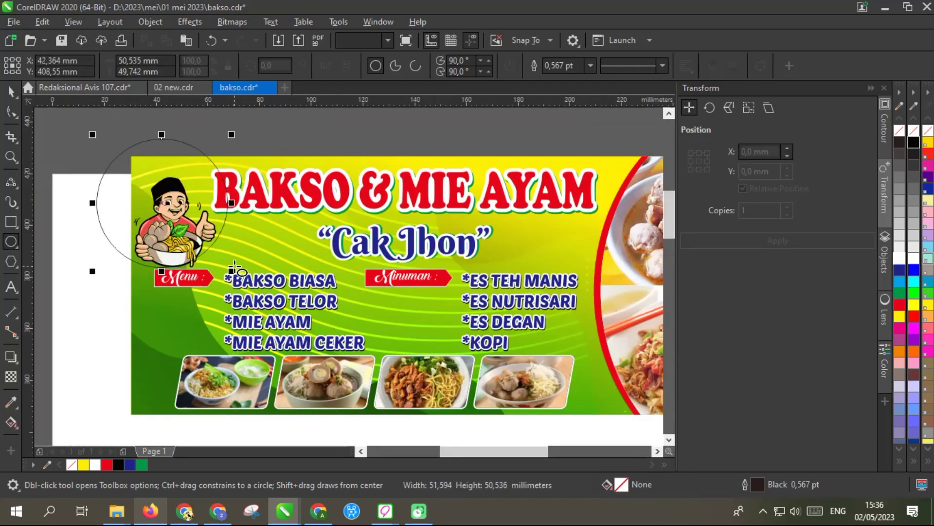
click(11, 95)
scroll(125, 151, up, 1)
drag(100, 178, 98, 173)
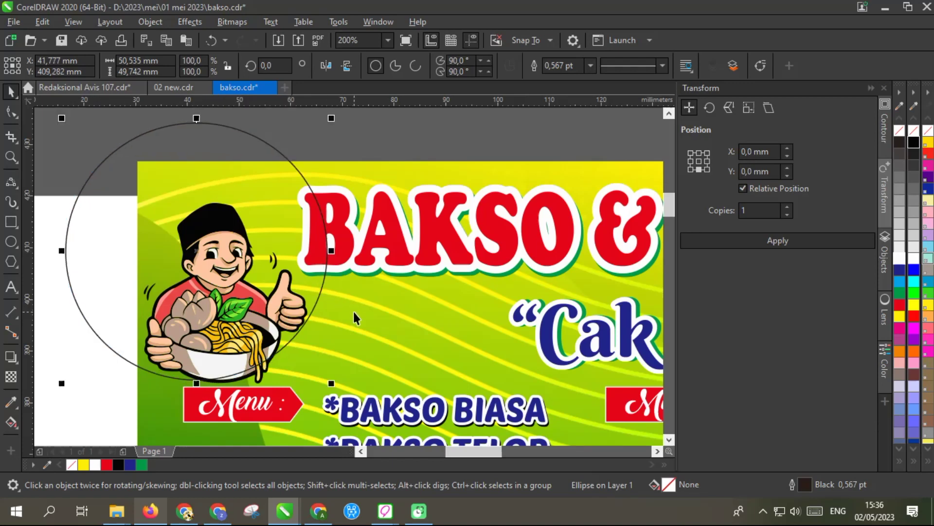
Intersect the ellipse with the banner background and discard the original ellipse, keeping only the part inside the banner
click(279, 201)
shift+click(241, 128)
click(437, 66)
click(240, 139)
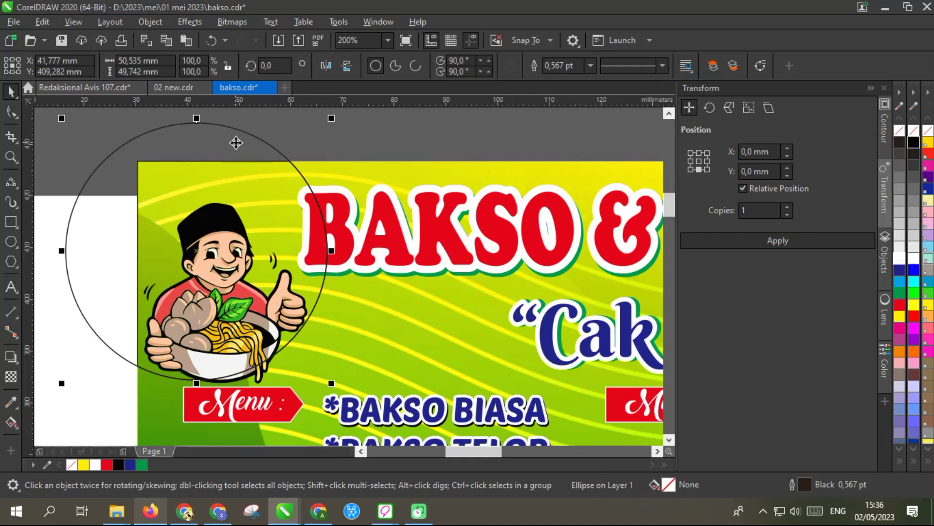
click(255, 191)
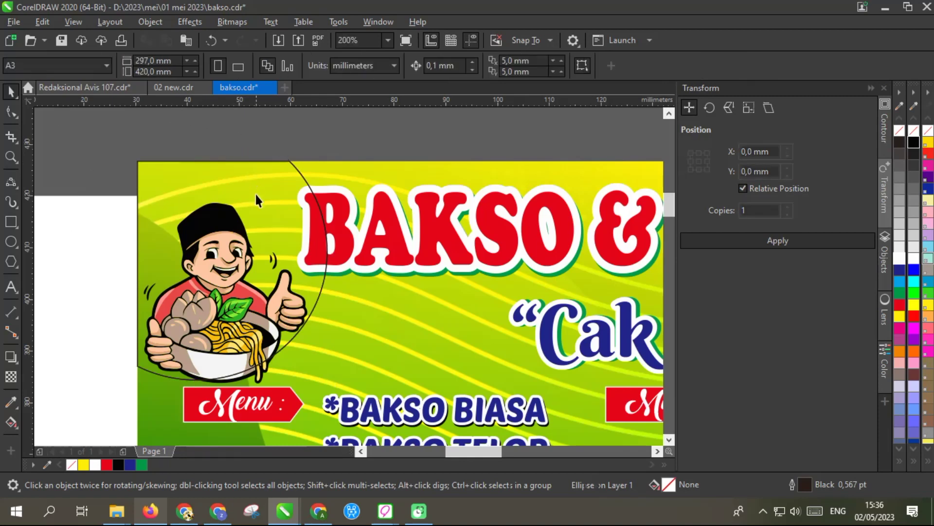
Fill the trimmed circle white without an outline and place a red copy enlarged to 103% behind it
click(899, 258)
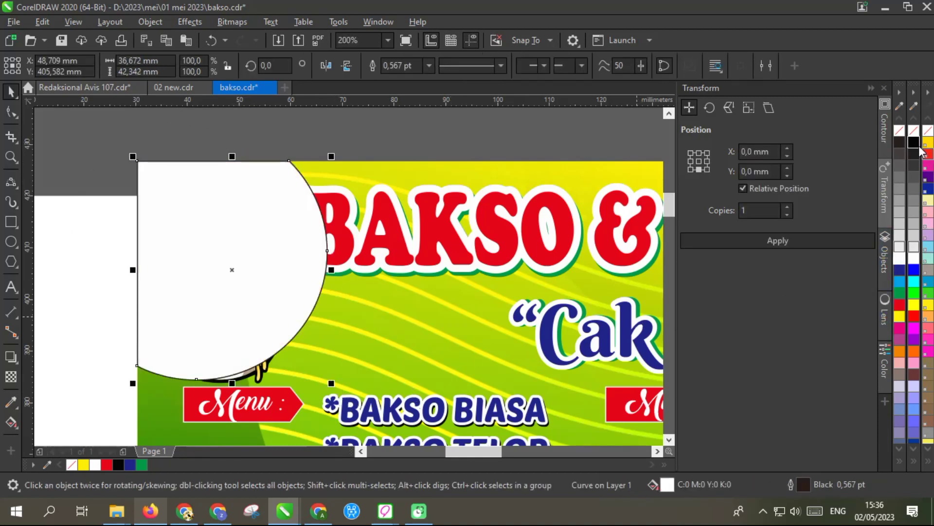
right_click(914, 130)
drag(331, 383, 337, 390)
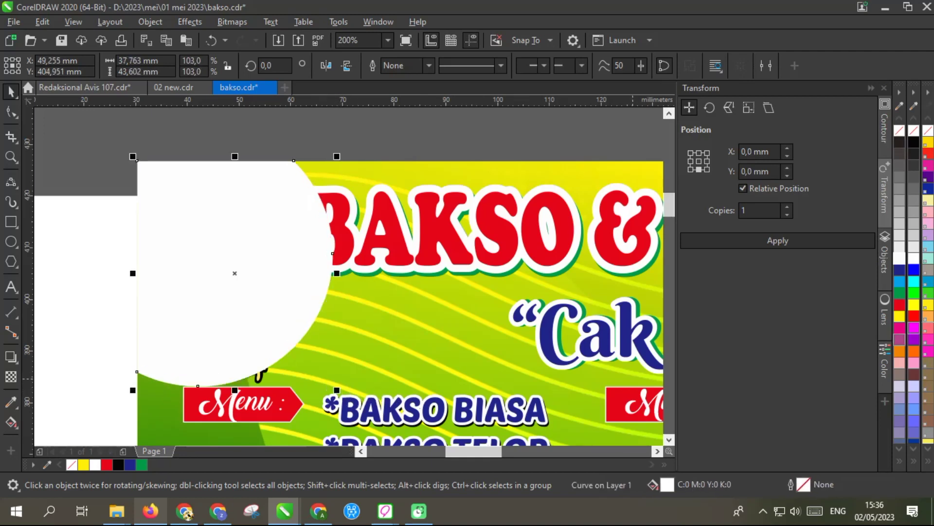
click(901, 305)
key(ctrl+Page_Down)
Select the white and red circle shapes and order them directly in front of the banner background
shift+click(281, 222)
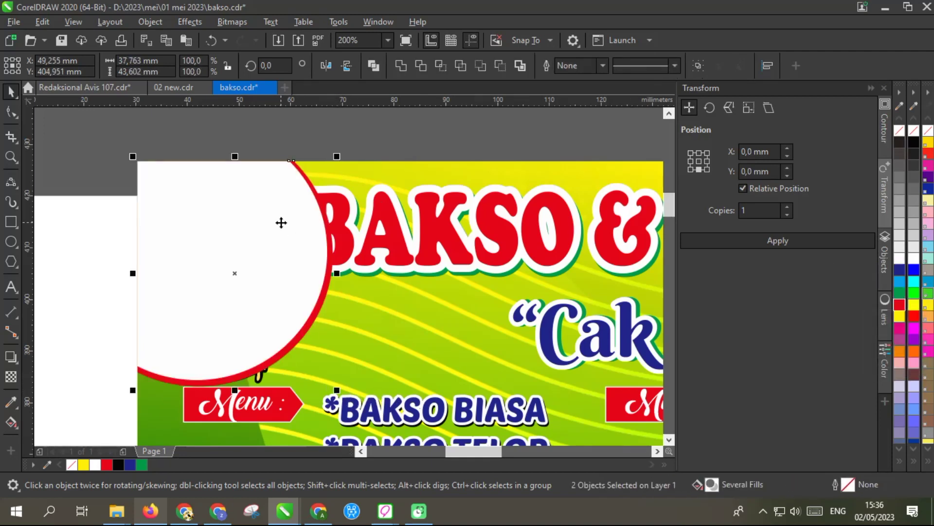
right_click(280, 222)
mouse_move(389, 239)
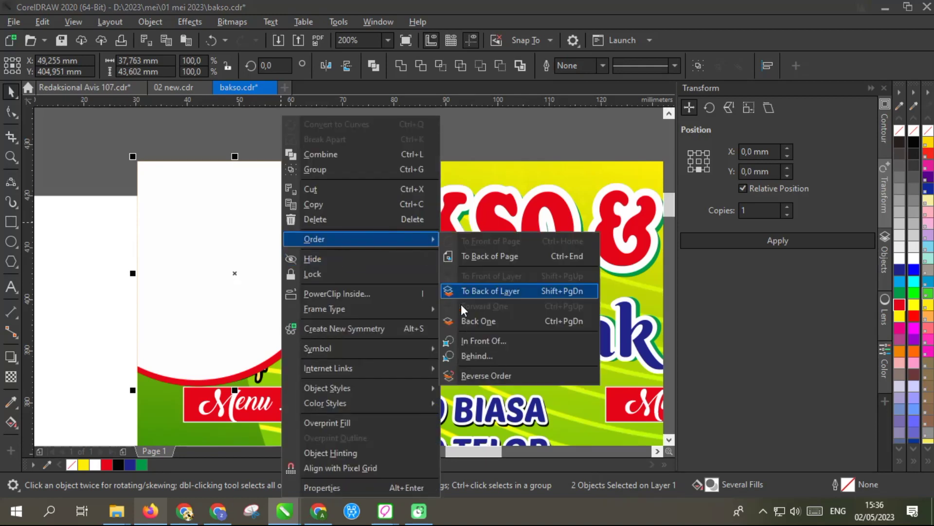
click(479, 341)
click(184, 338)
Move the mascot up inside the white circle and shrink it together with both circle shapes to about 36.4 x 42.1 mm
drag(212, 335, 213, 311)
scroll(294, 322, up, 1)
click(300, 322)
shift+click(345, 306)
shift+click(236, 309)
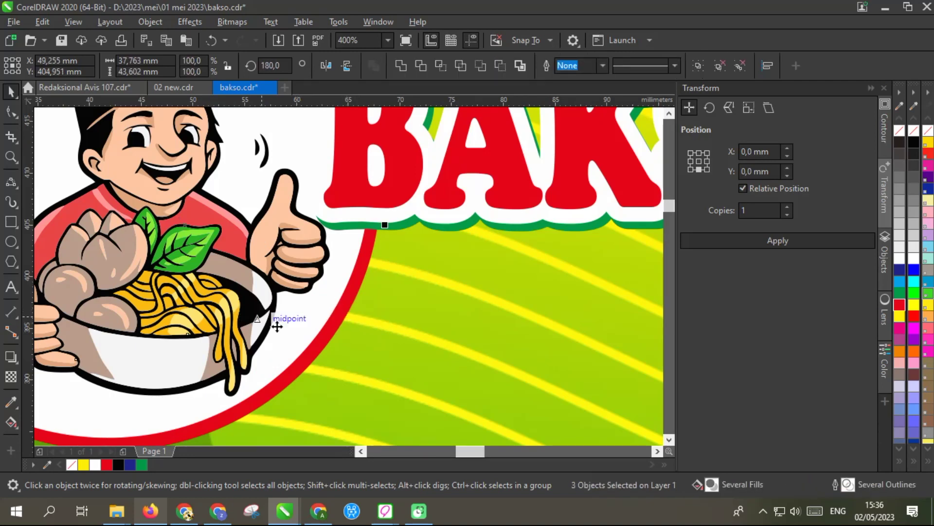
scroll(379, 311, down, 1)
drag(384, 385, 374, 374)
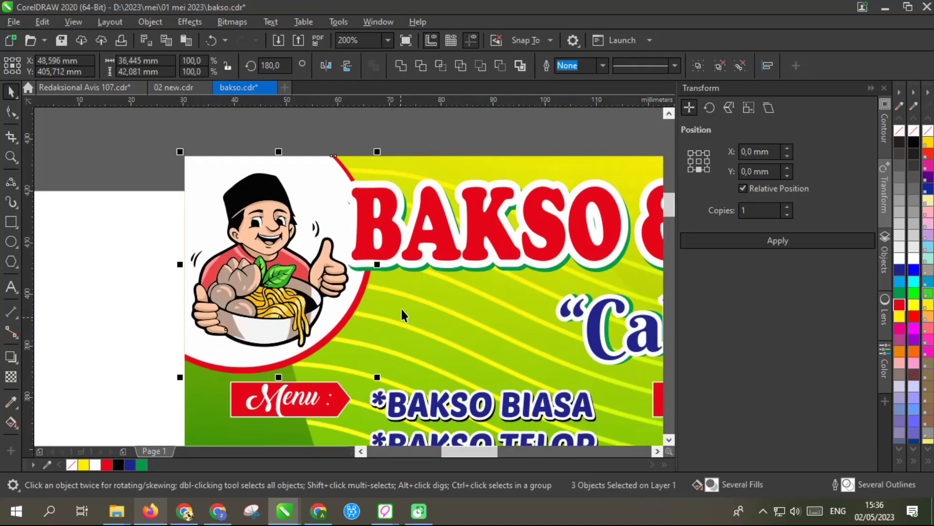
Shrink the BAKSO & MIE AYAM title to about 142.5 mm wide and move it with its subtitle right about 5.5 mm
scroll(321, 199, down, 3)
scroll(299, 203, down, 1)
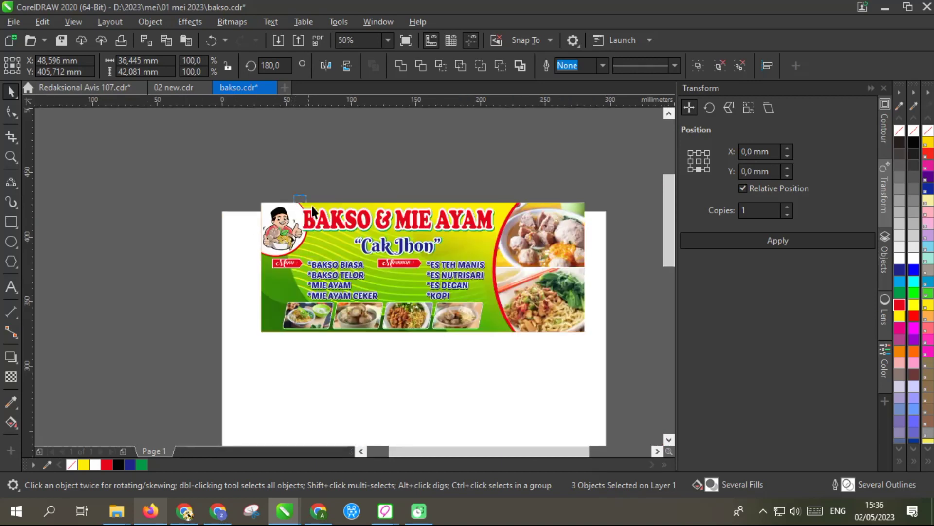
click(496, 222)
scroll(496, 222, up, 2)
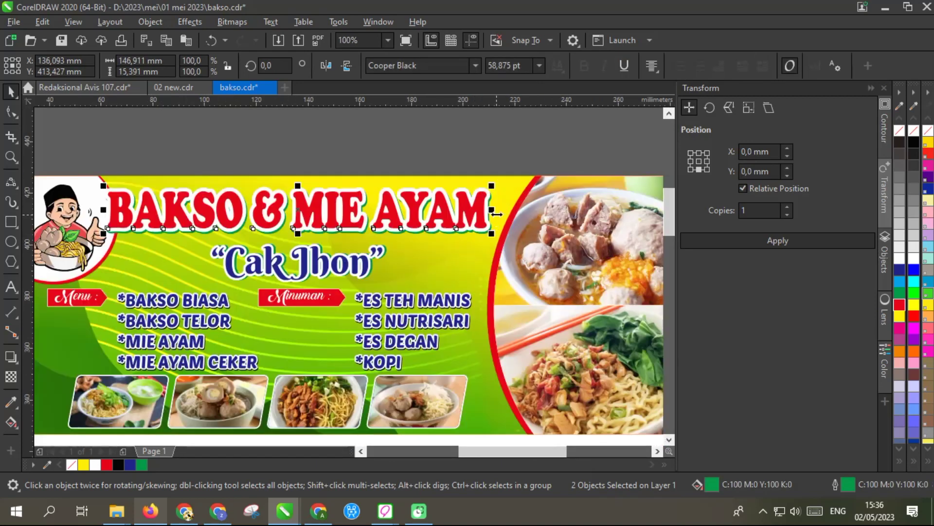
drag(492, 233, 480, 240)
drag(507, 162, 79, 283)
drag(338, 217, 339, 223)
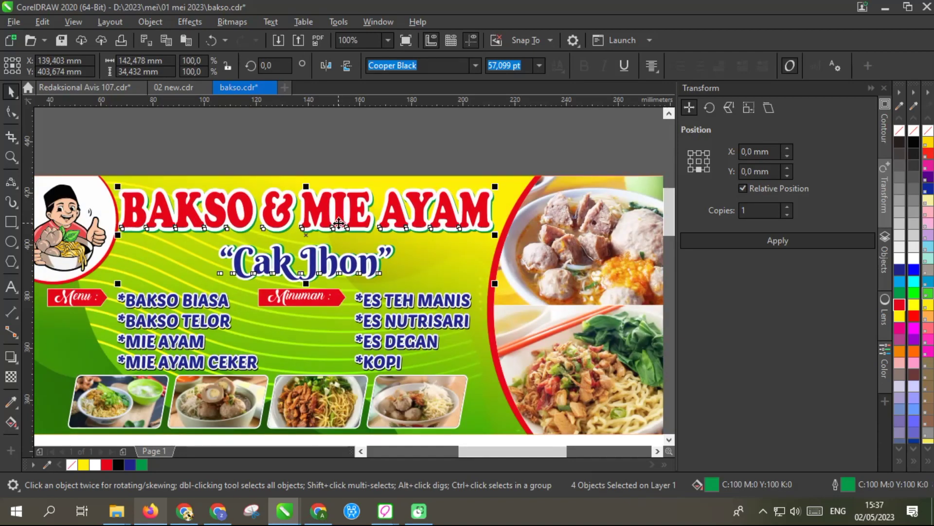
click(263, 156)
Select the entire banner and move it down about 66 mm on the page
scroll(262, 156, down, 3)
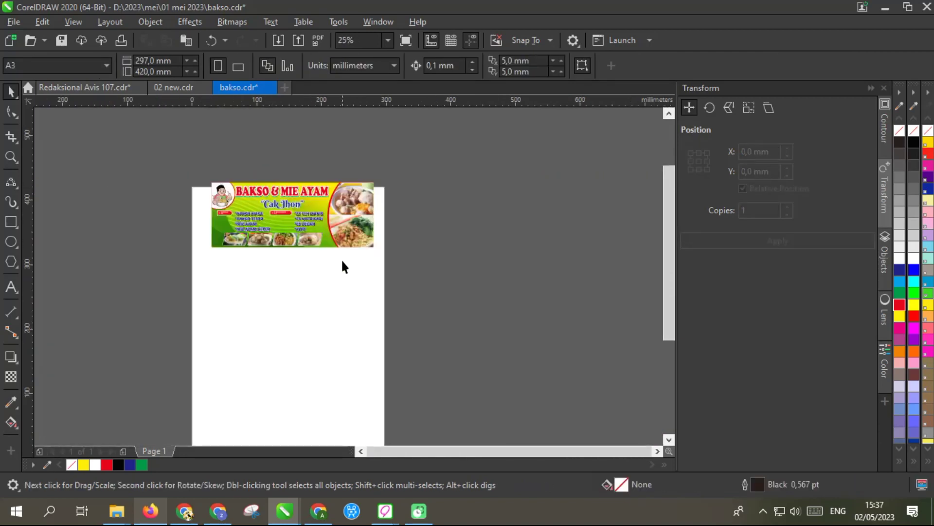
drag(261, 192, 390, 273)
drag(323, 240, 322, 284)
scroll(290, 282, up, 2)
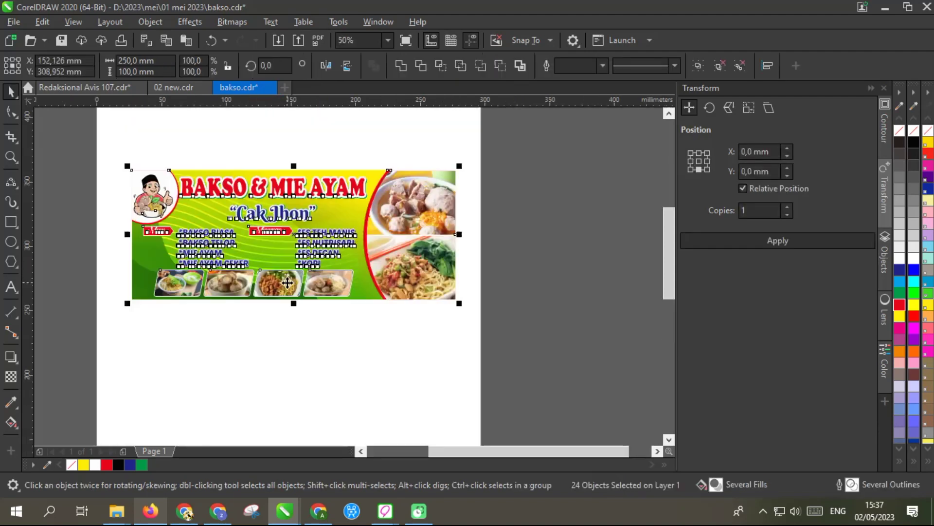
click(317, 323)
Set the outline width of the four food-photo parallelograms to 5 points
key(z)
drag(461, 308, 117, 165)
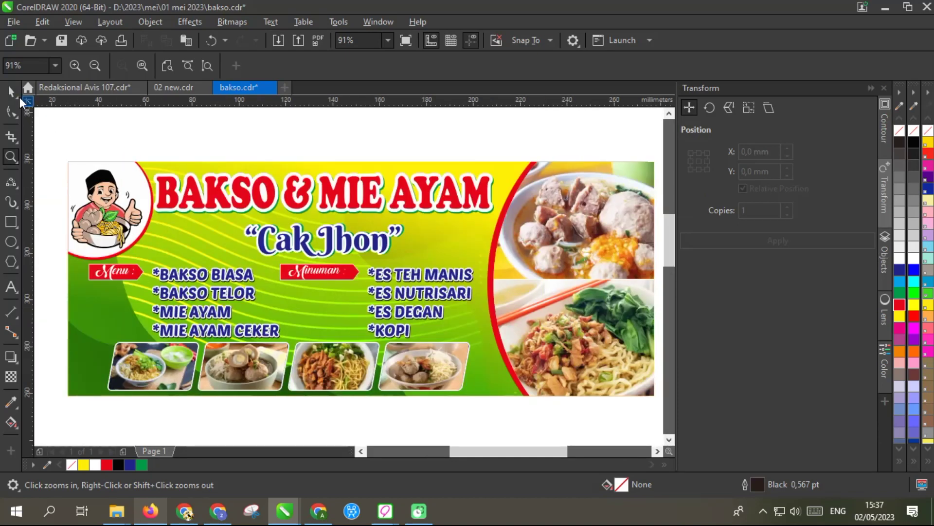
key(space)
click(428, 366)
shift+click(336, 372)
shift+click(242, 373)
shift+click(157, 371)
key(F12)
text(5)
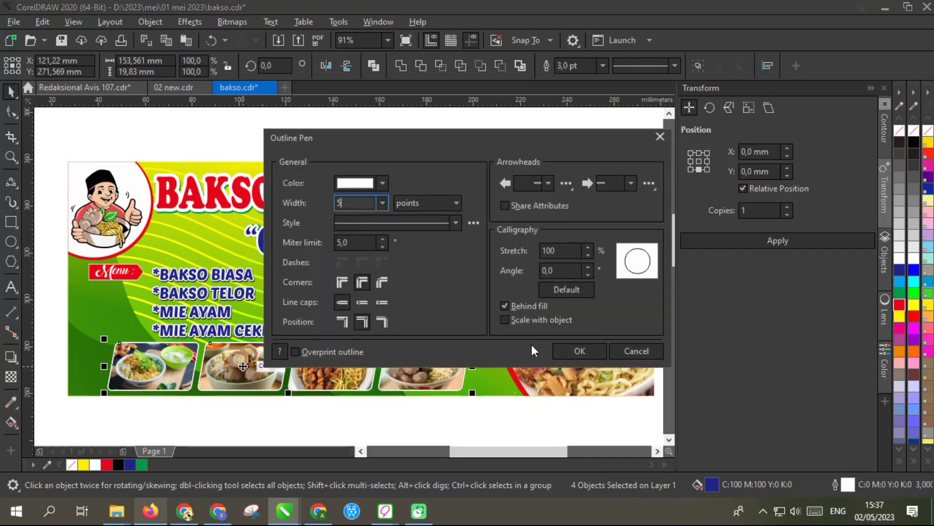
click(589, 353)
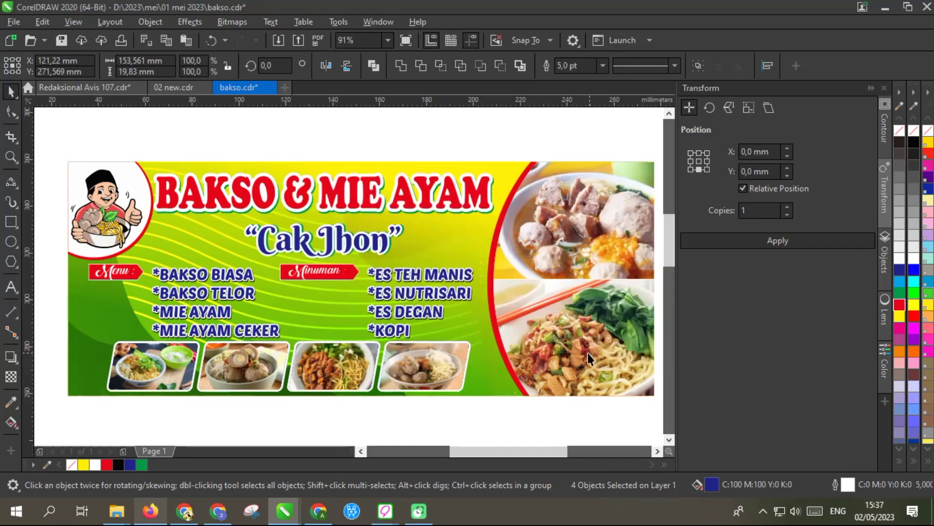
click(440, 413)
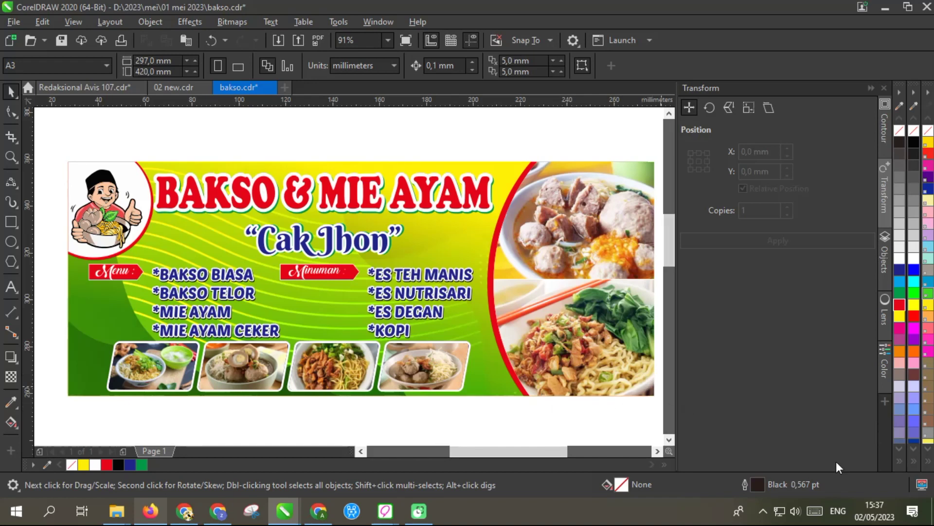
Select all objects of the banner and group them
scroll(150, 227, down, 3)
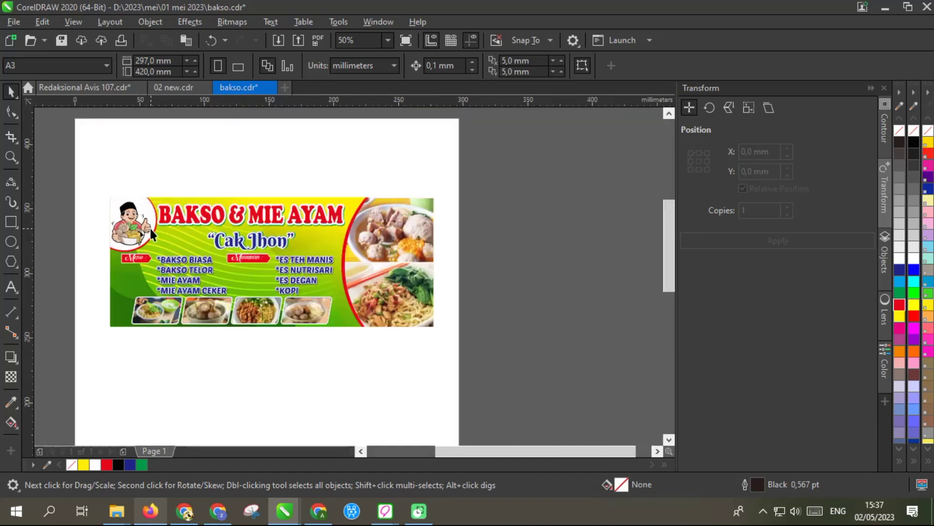
drag(151, 194, 452, 350)
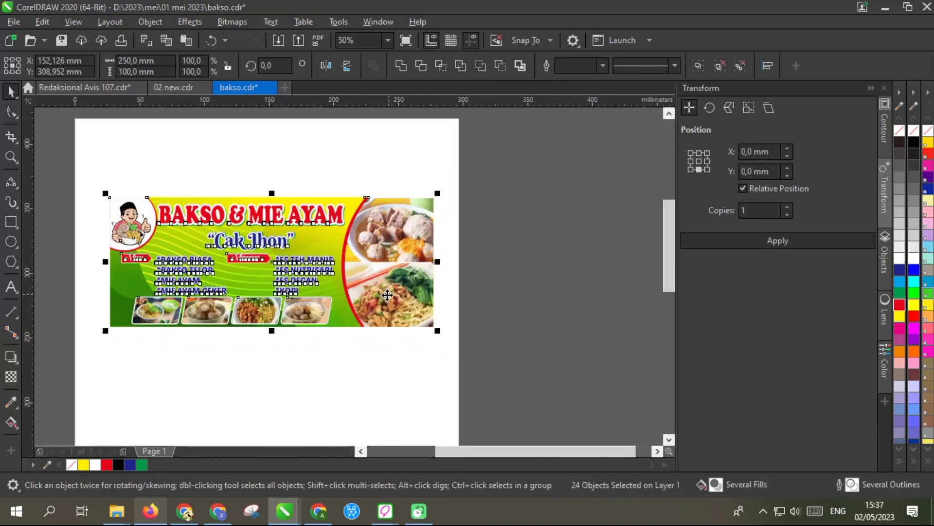
right_click(389, 298)
click(325, 371)
key(ctrl+g)
key(ctrl+g)
Export the selected banner group as bakso.jpg in the 02 mei 2023 folder, entering 1000 in the JPEG export settings
key(ctrl+e)
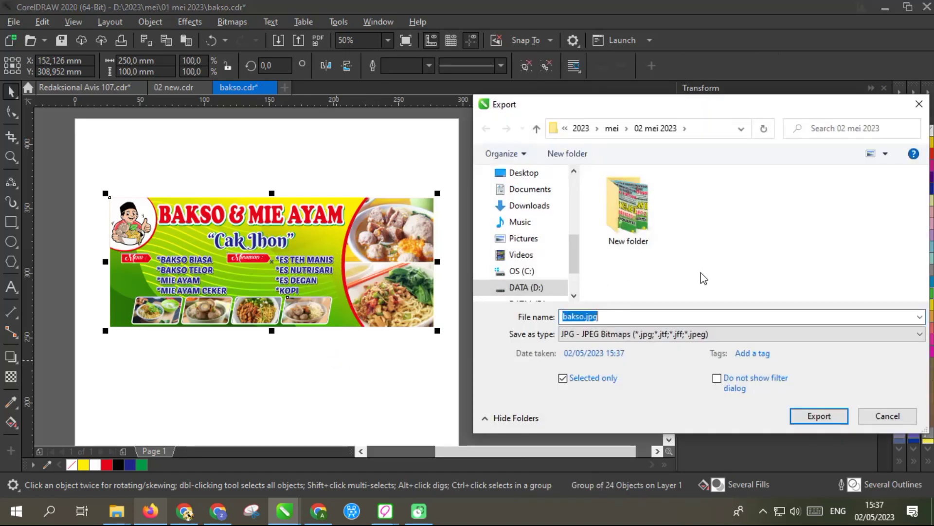
click(819, 415)
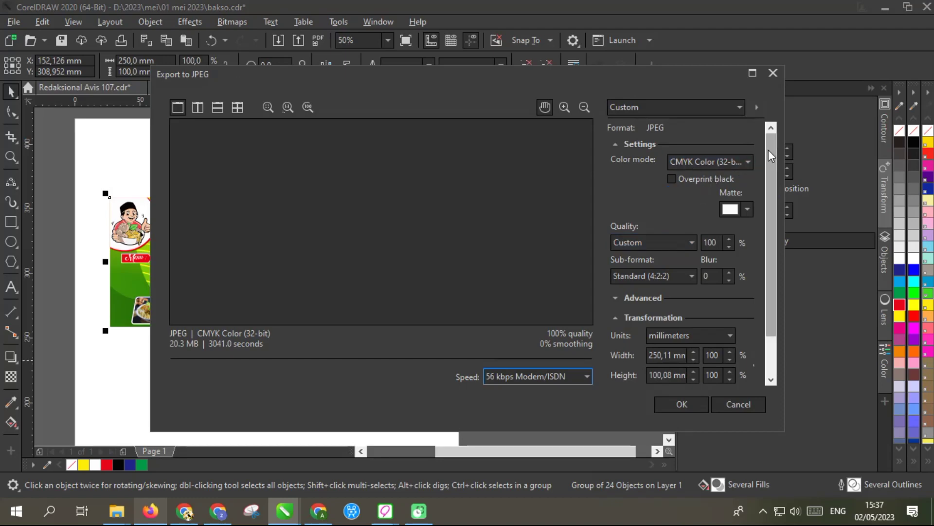
drag(769, 150, 772, 272)
click(730, 347)
click(717, 370)
double_click(720, 328)
text(1000)
click(721, 310)
click(684, 404)
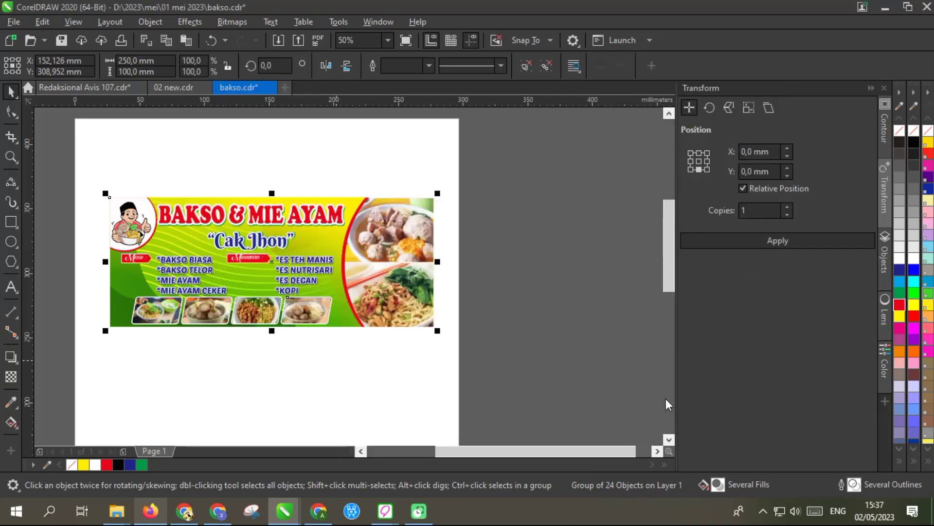